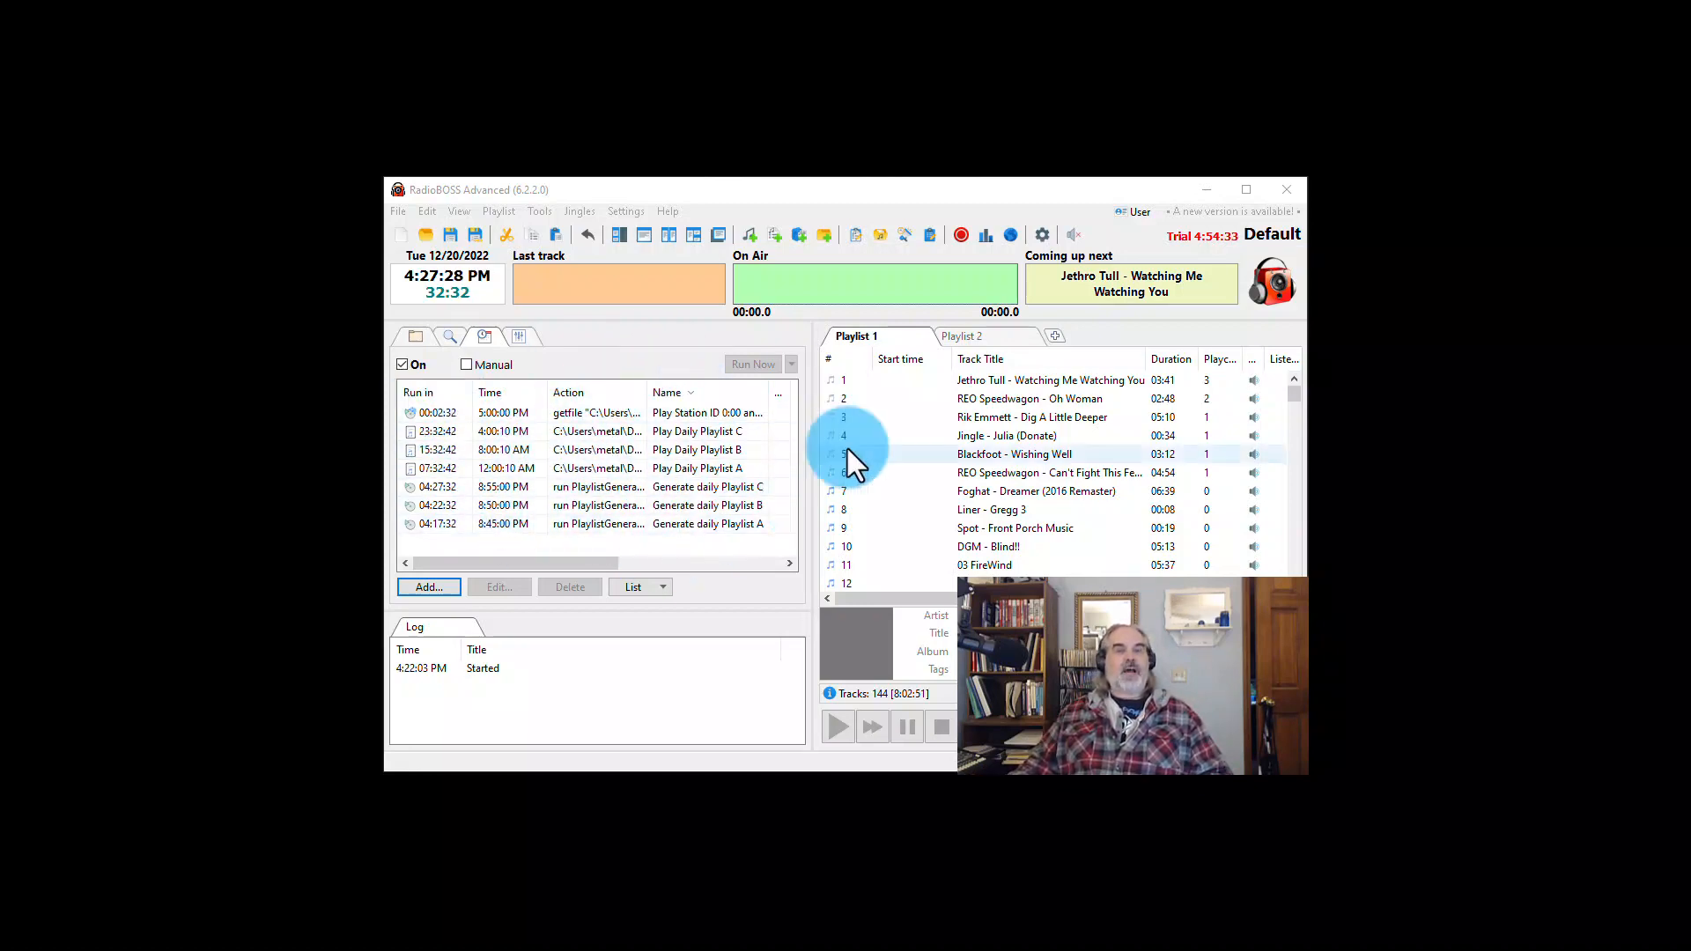
# Examine the new event settings and the Scheduler Wizard's Generate a playlist action, then discard the new event
pyautogui.click(438, 587)
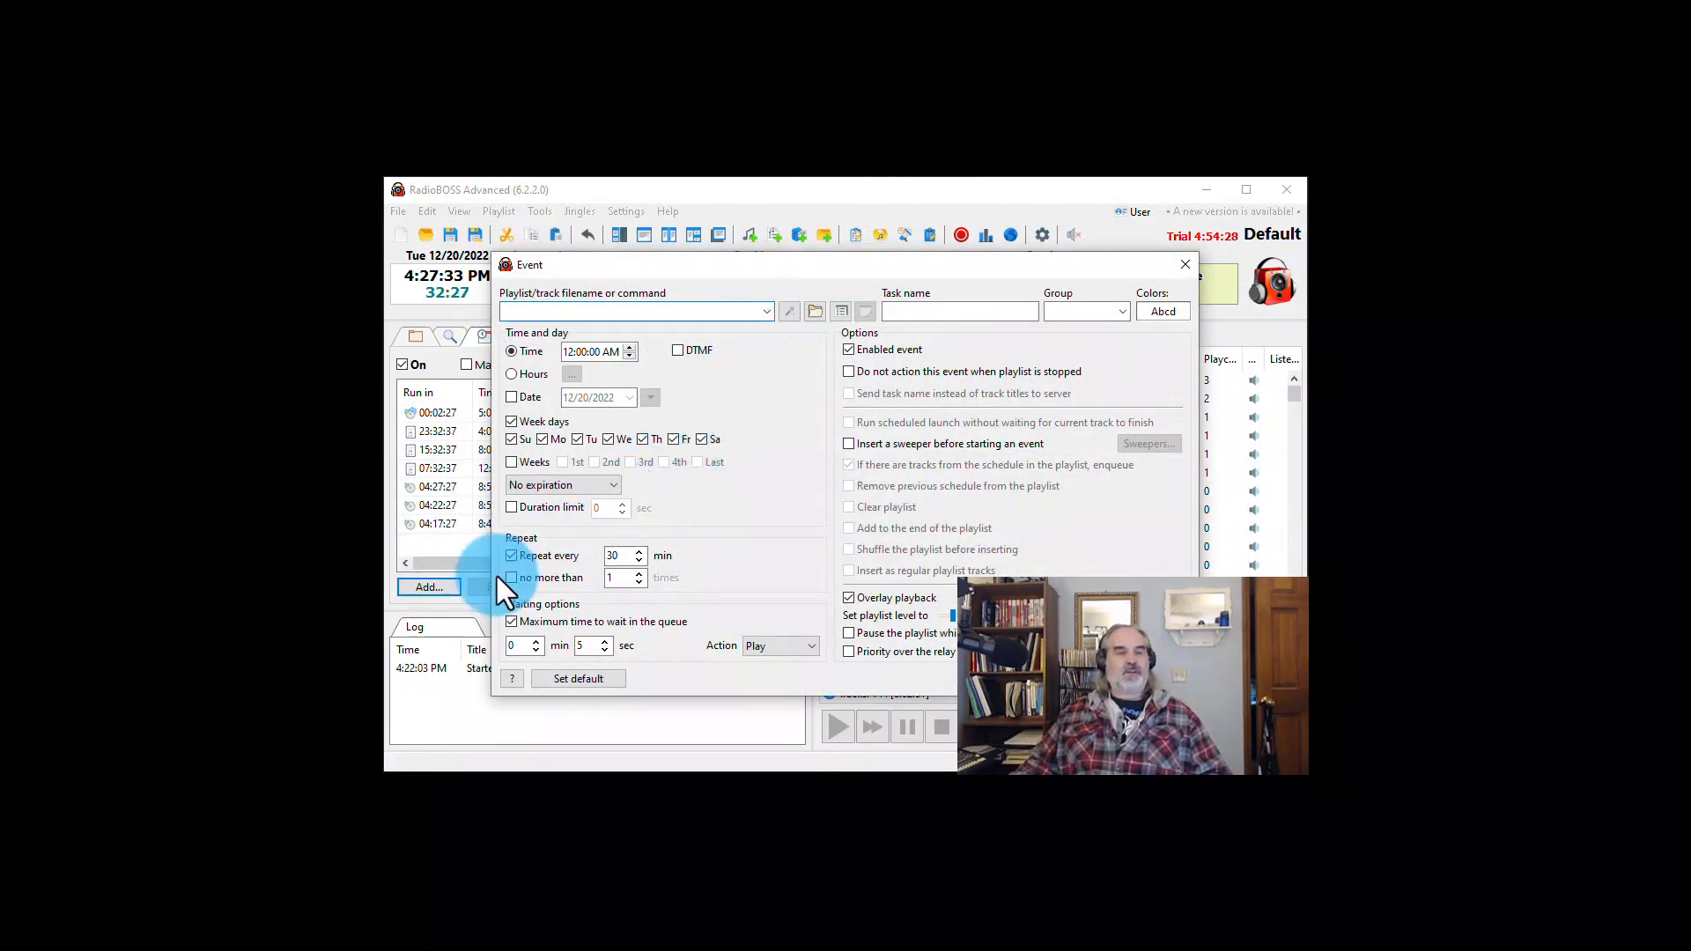
pyautogui.press('Escape')
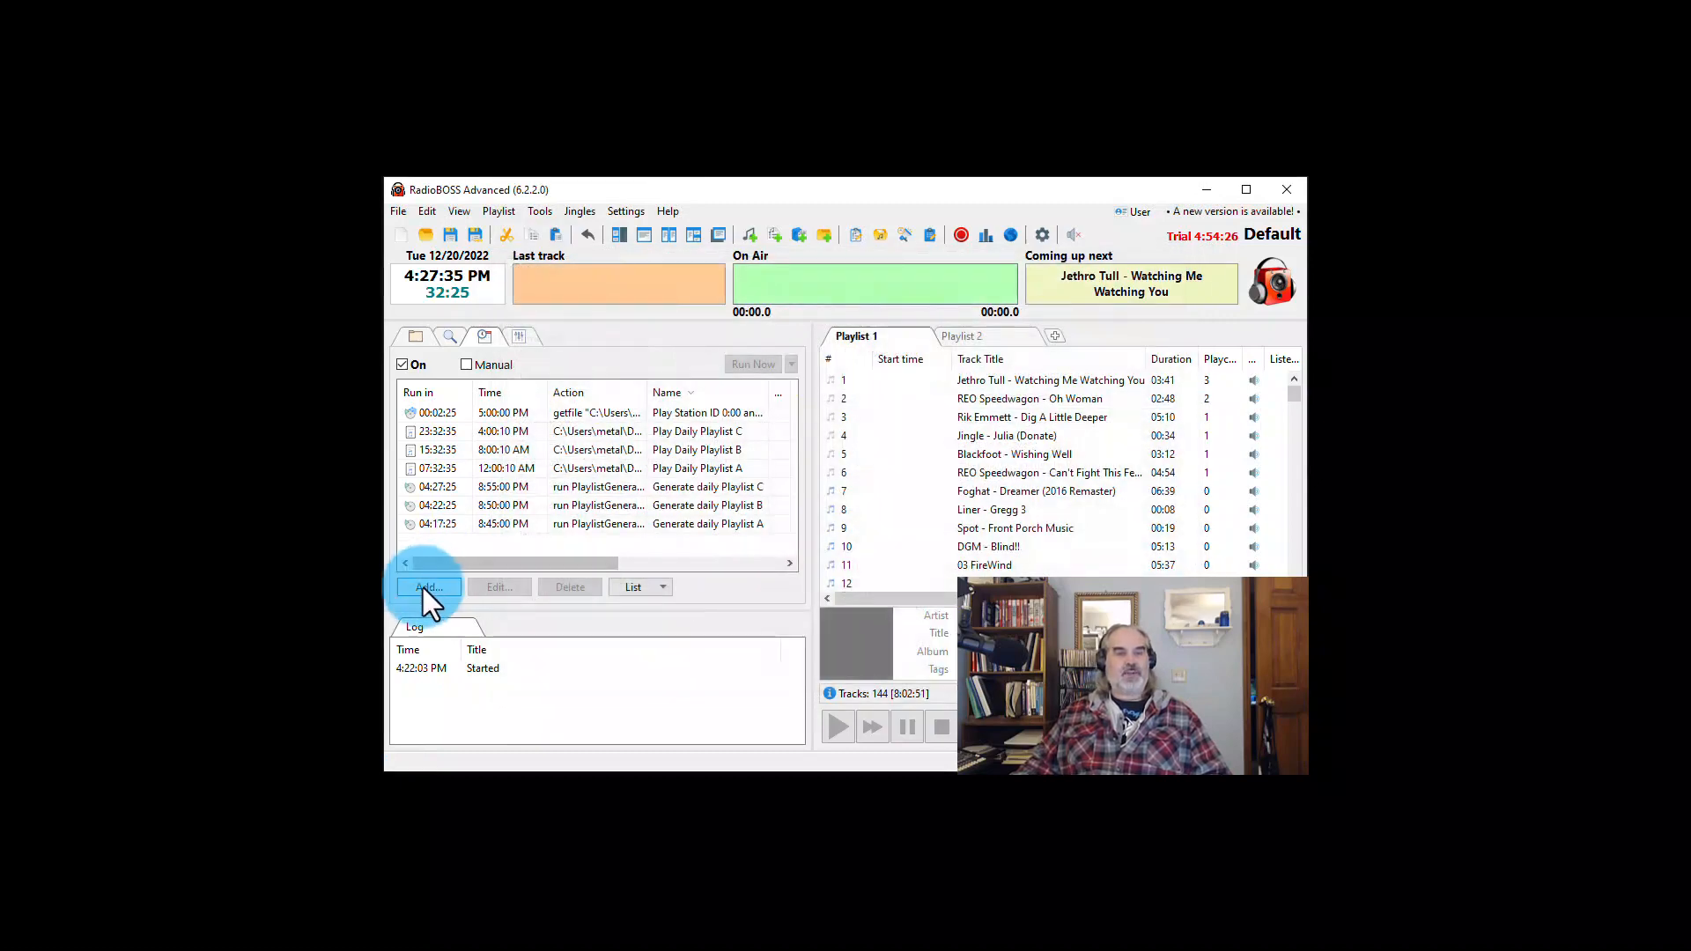
pyautogui.click(423, 588)
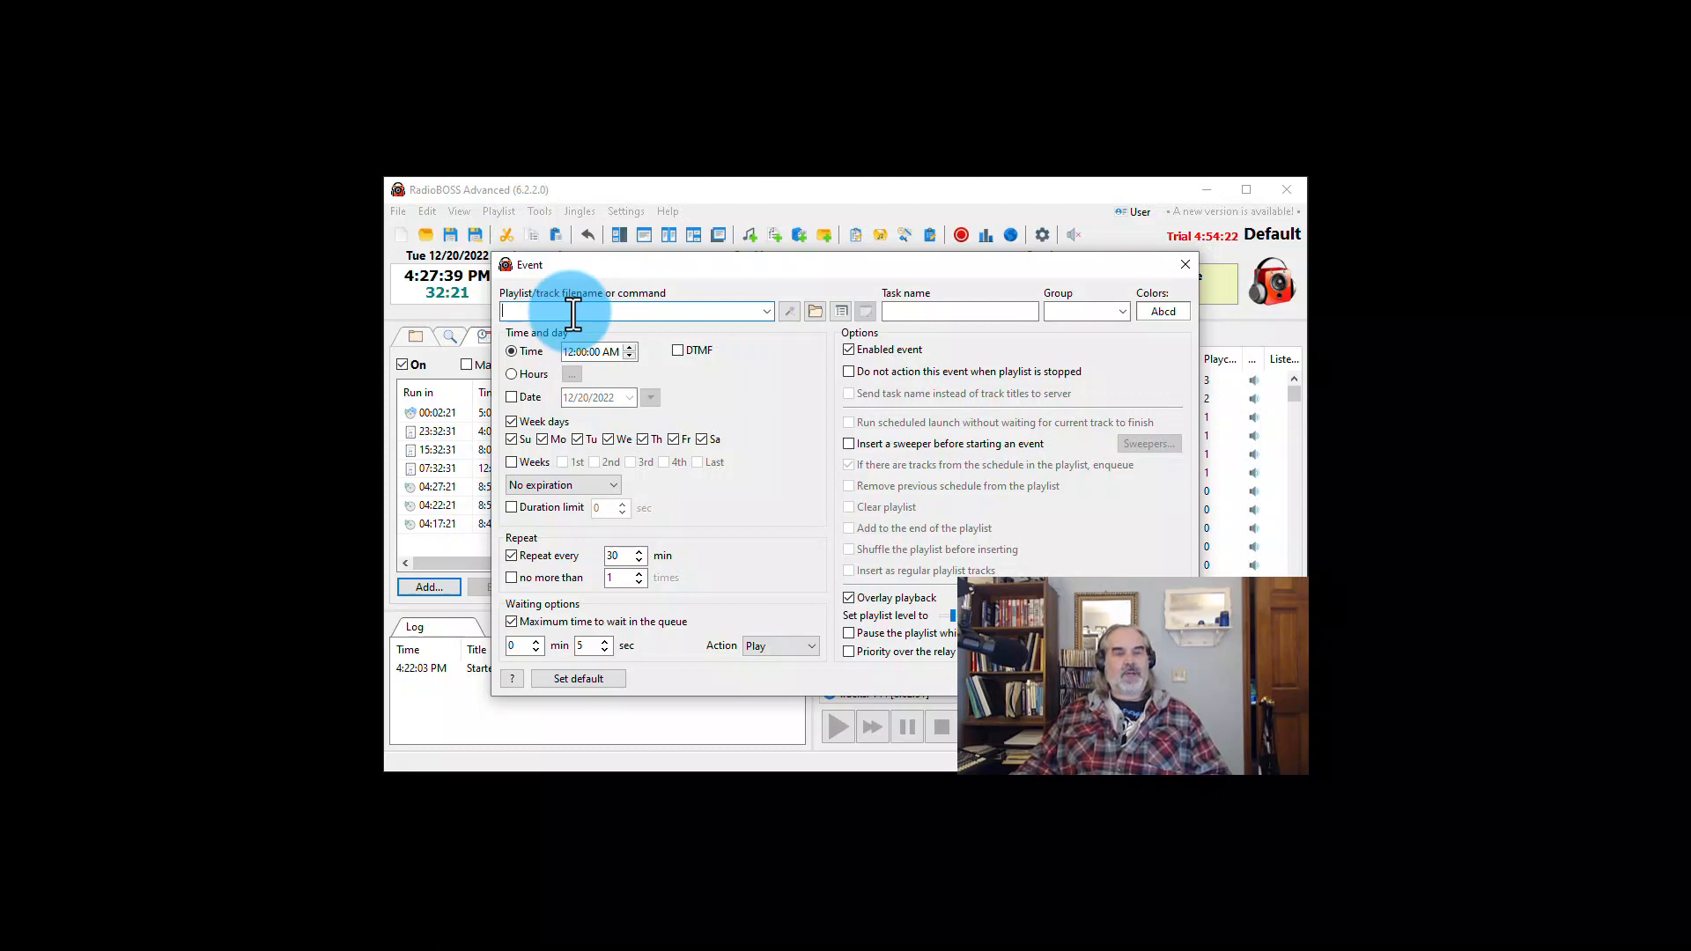
pyautogui.click(790, 313)
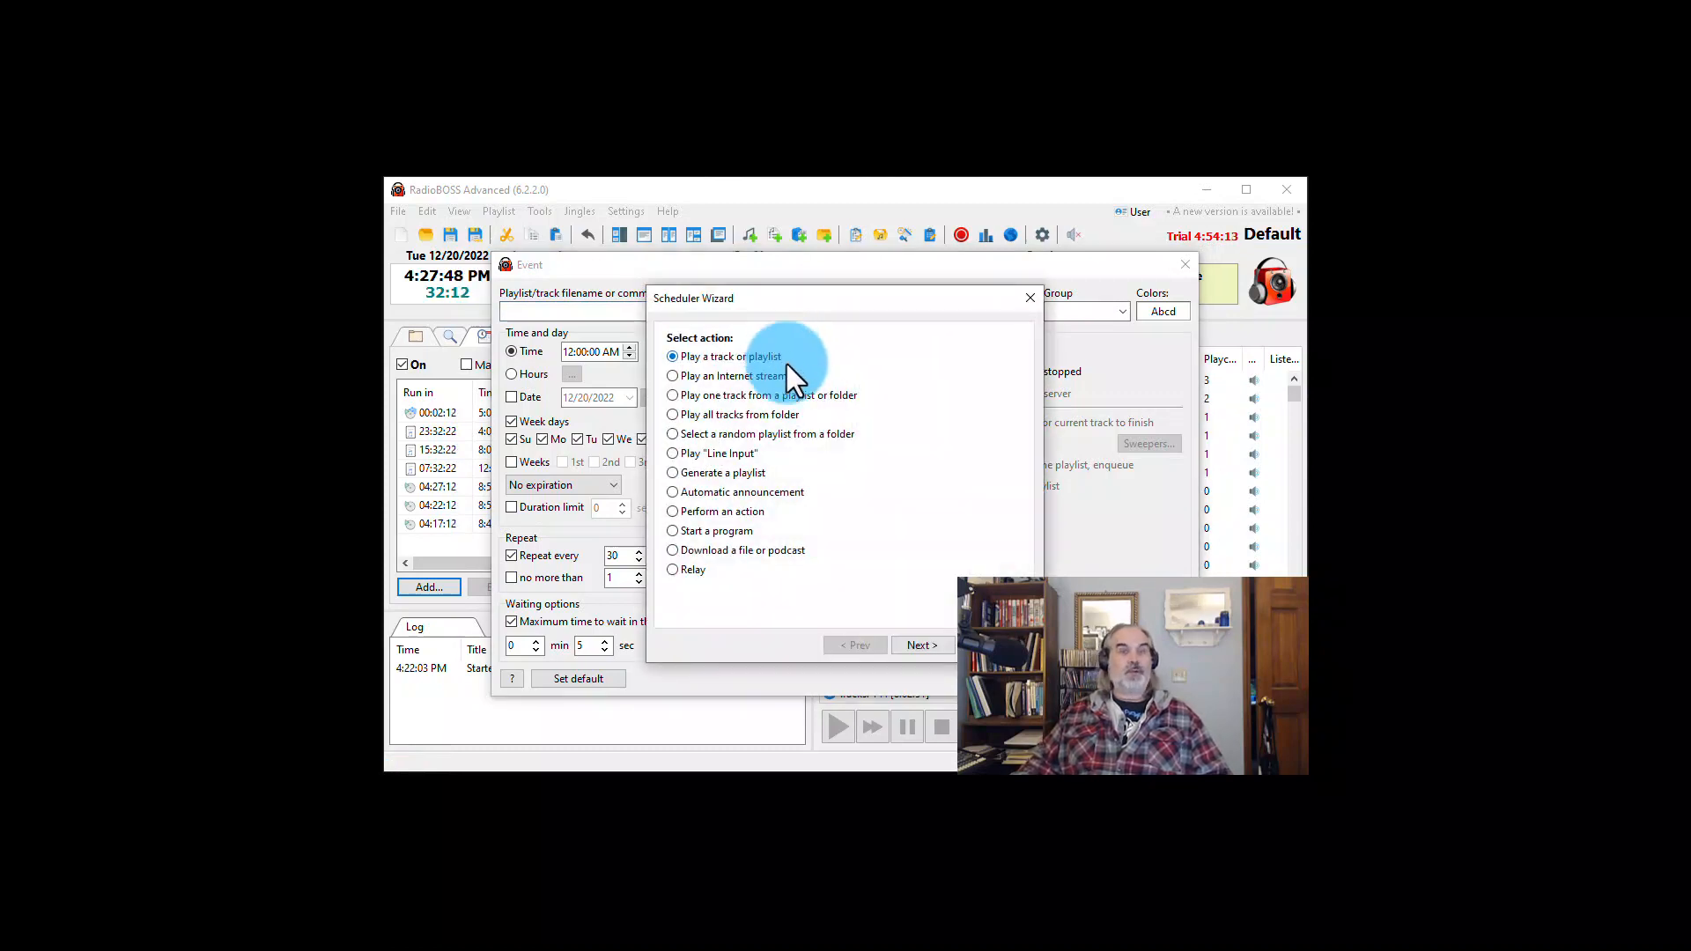
pyautogui.click(715, 474)
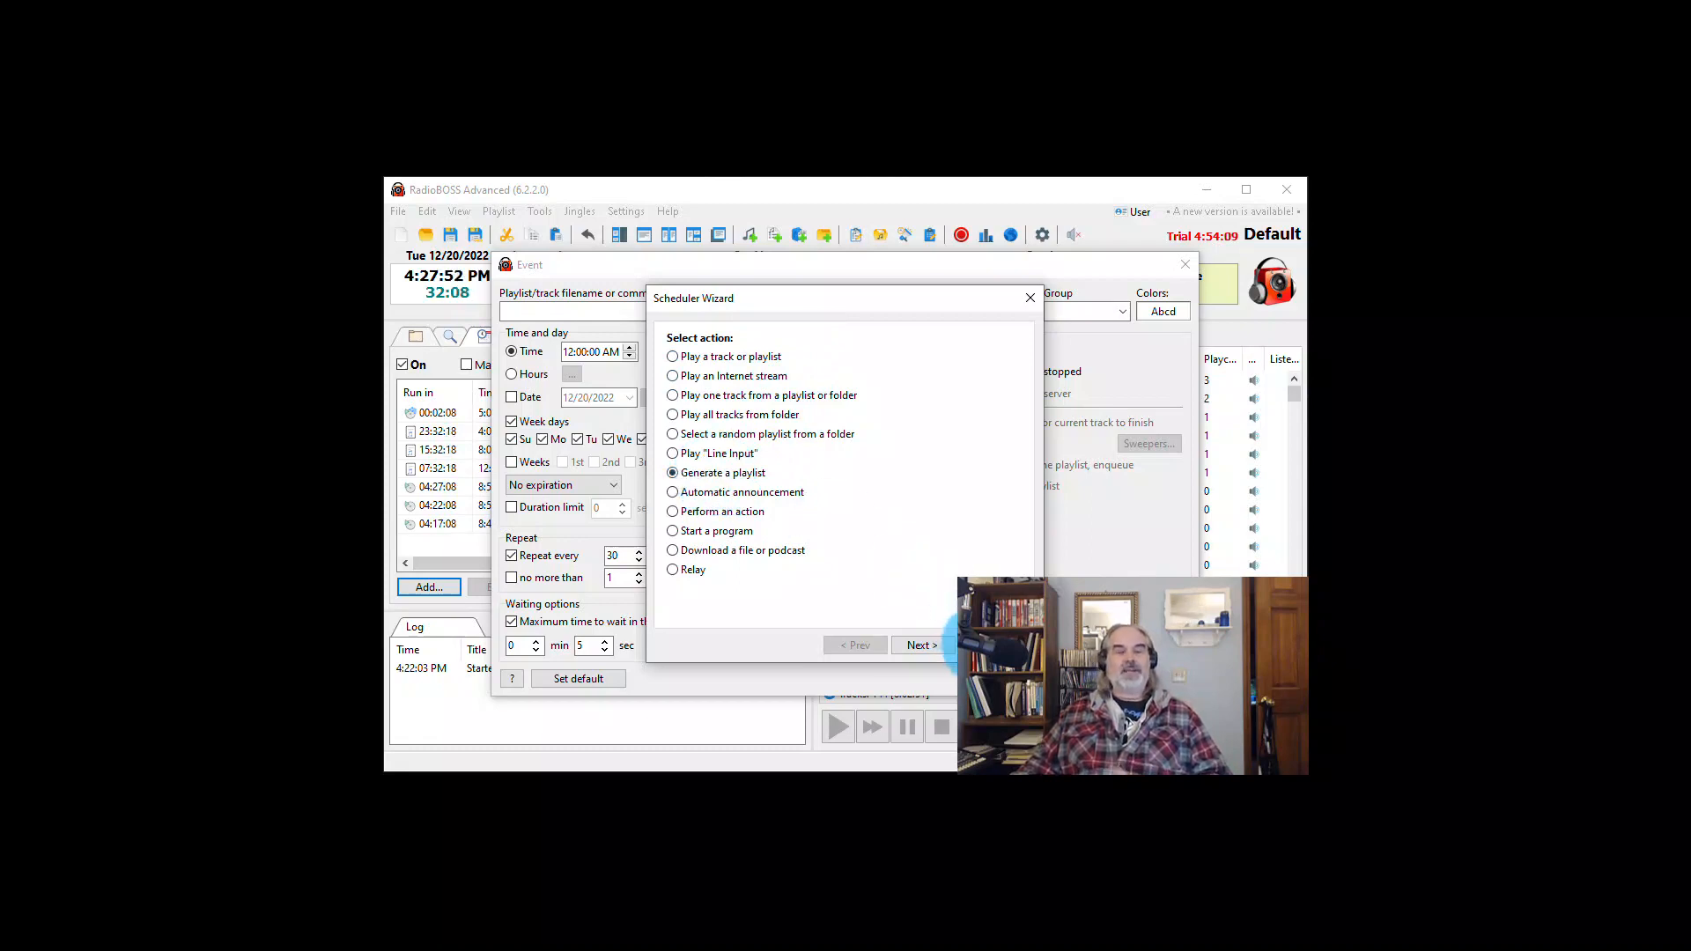
pyautogui.click(933, 645)
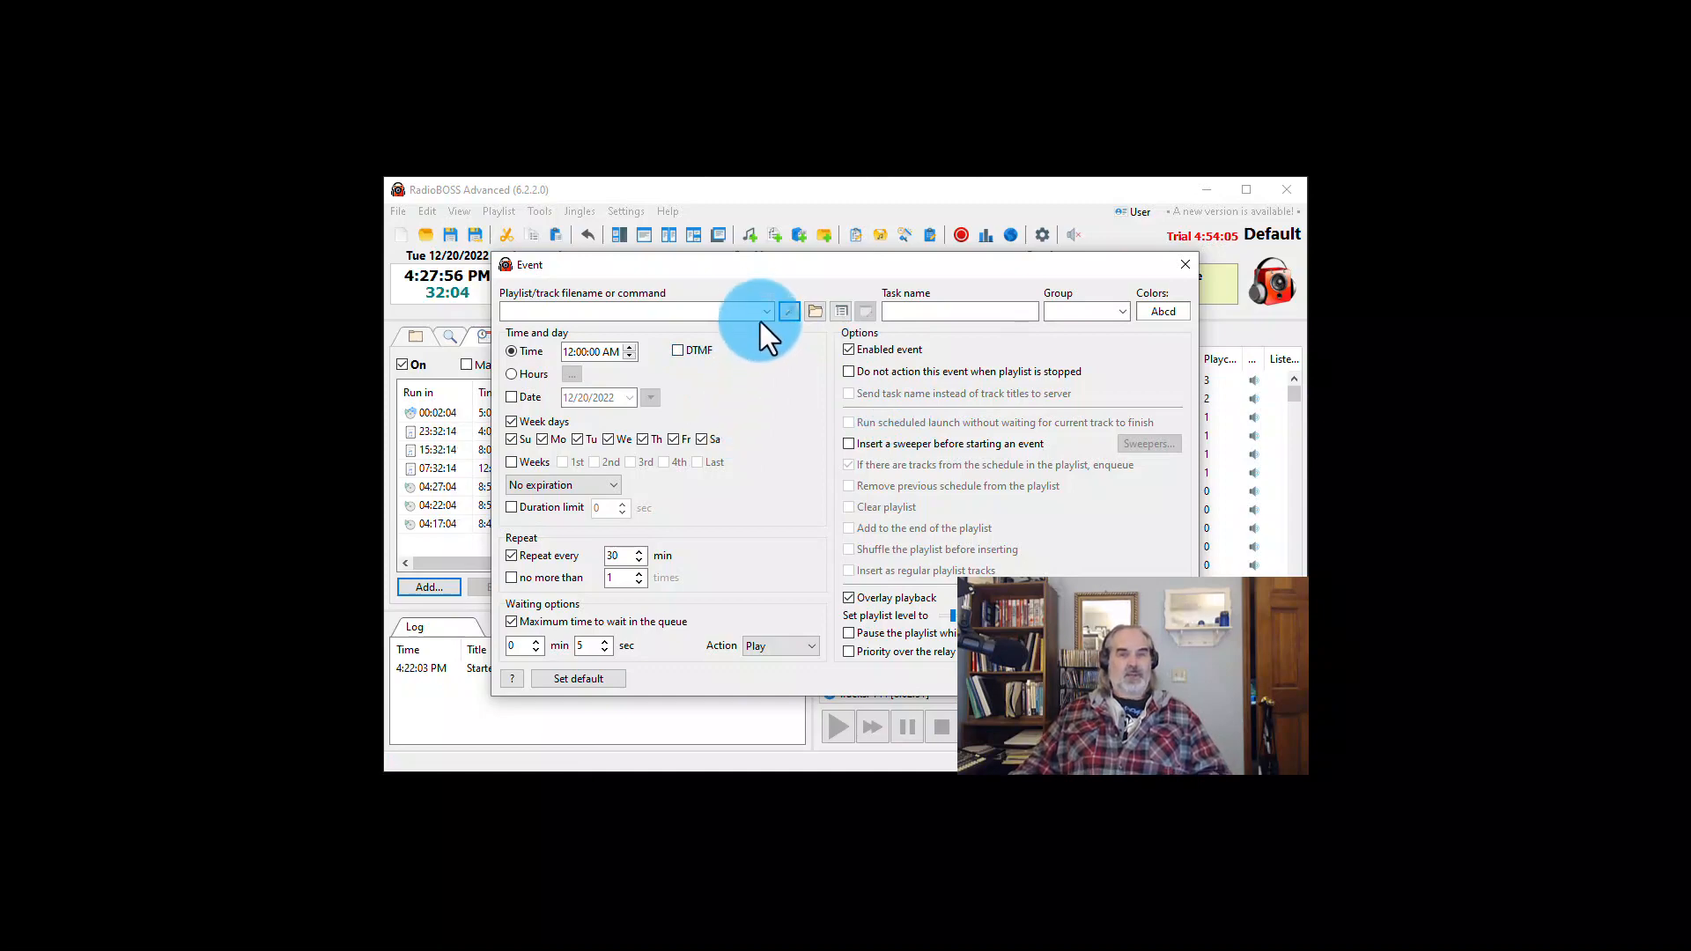
pyautogui.click(1154, 679)
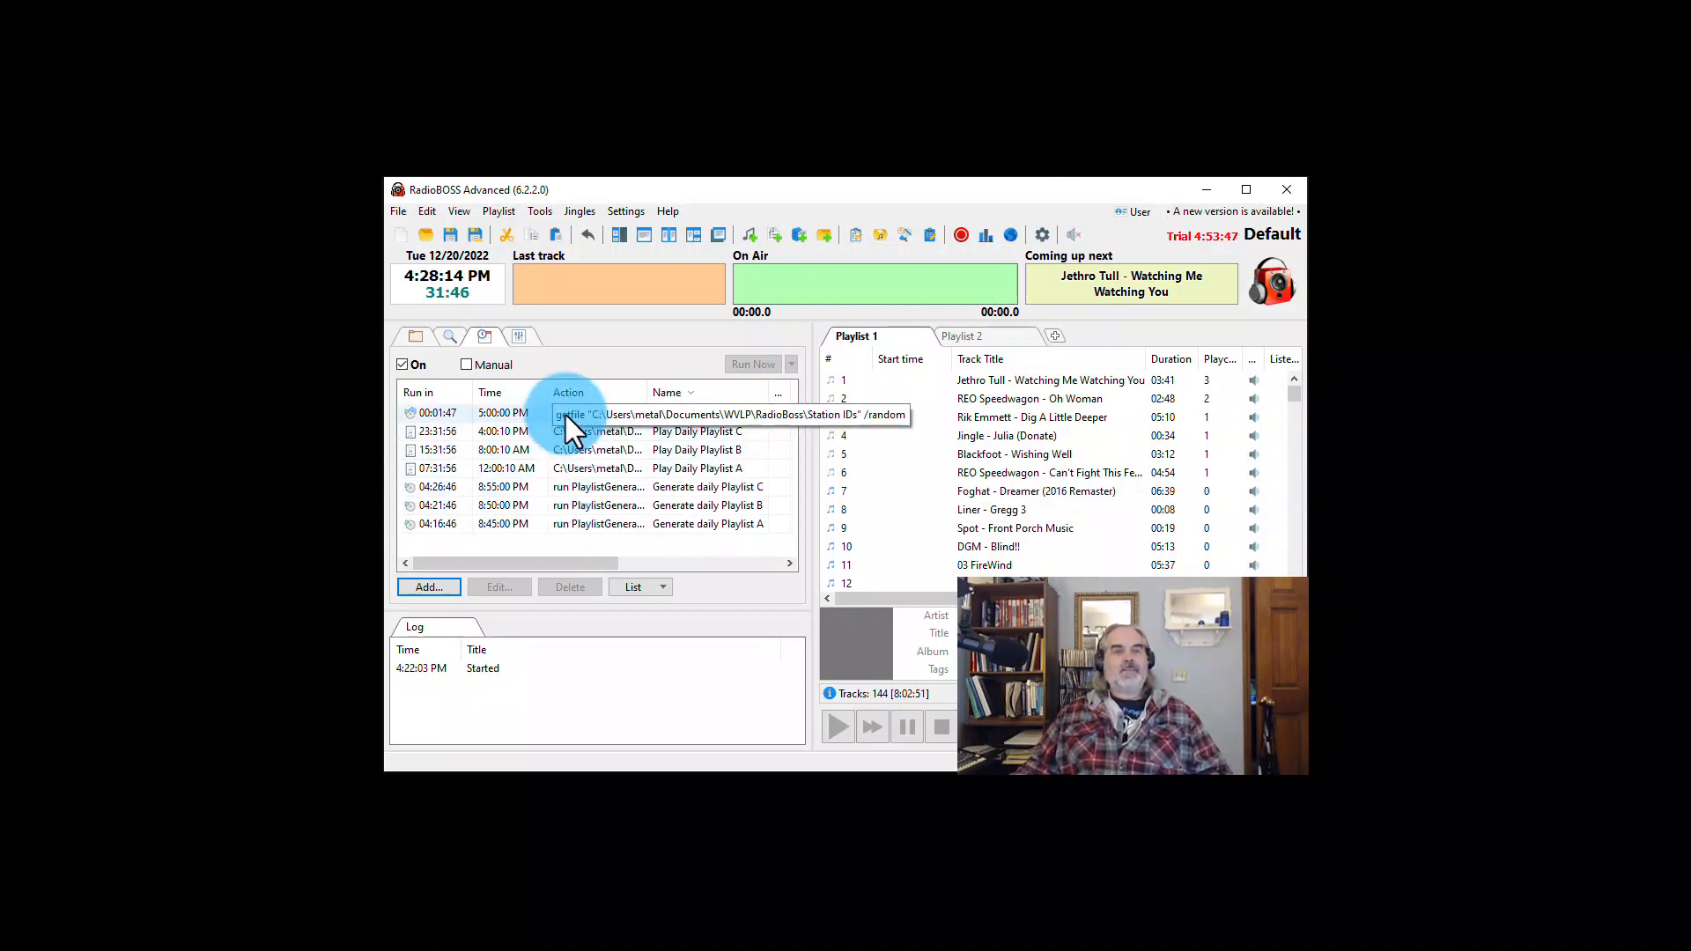
pyautogui.click(430, 586)
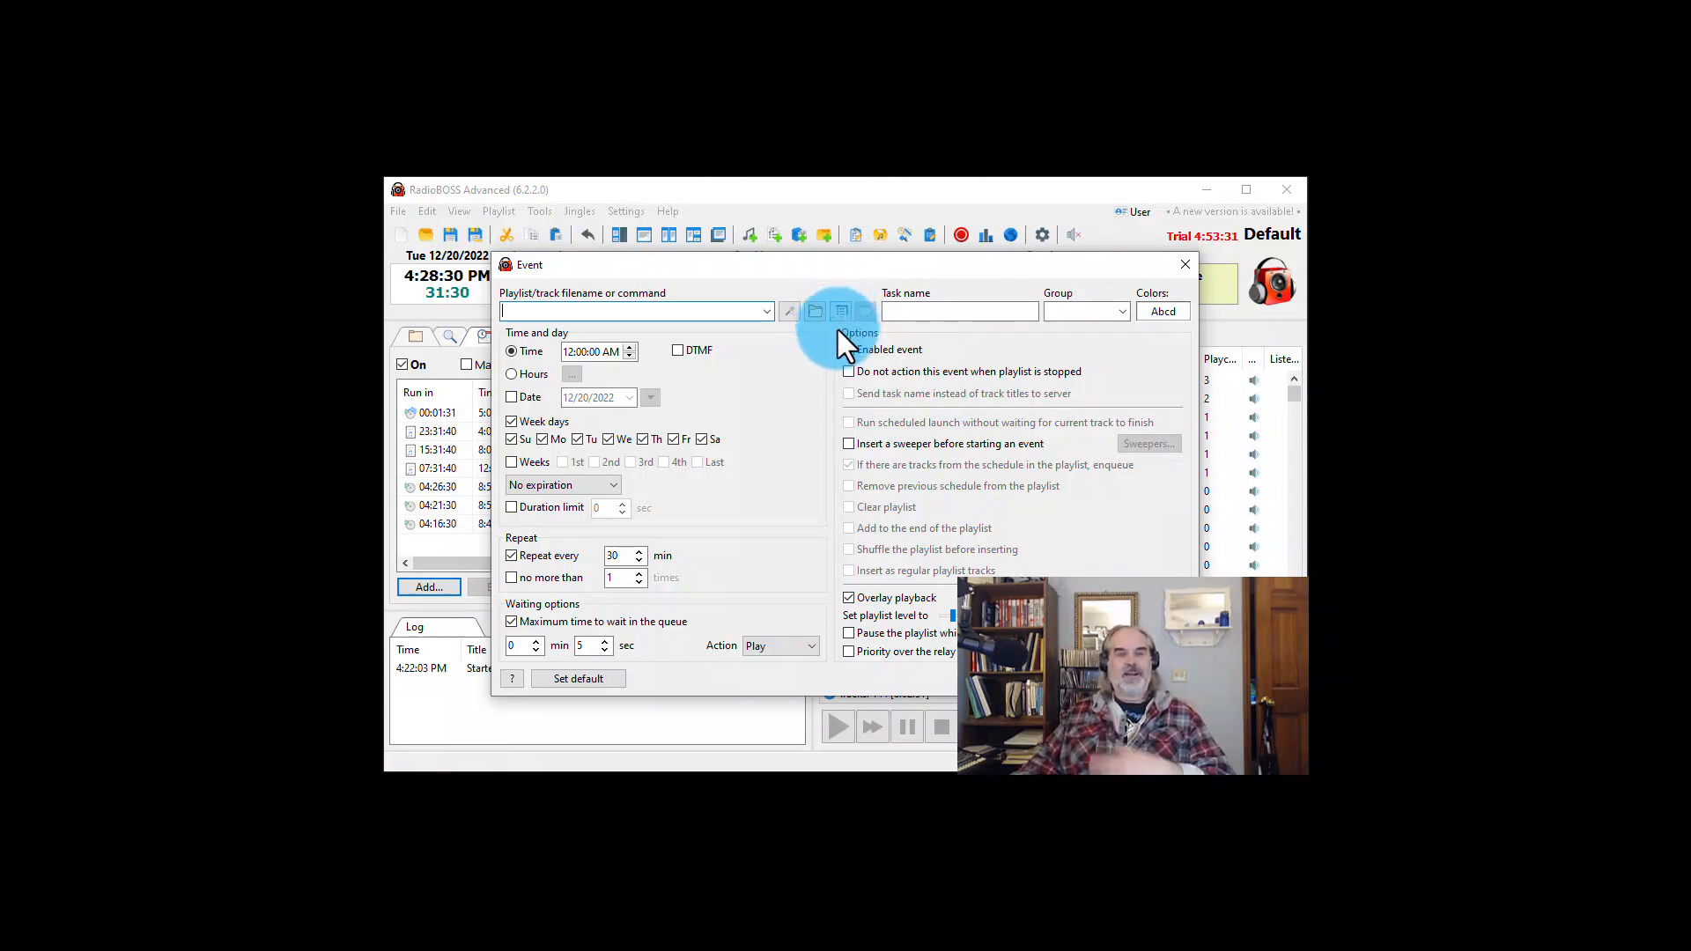
pyautogui.click(1149, 678)
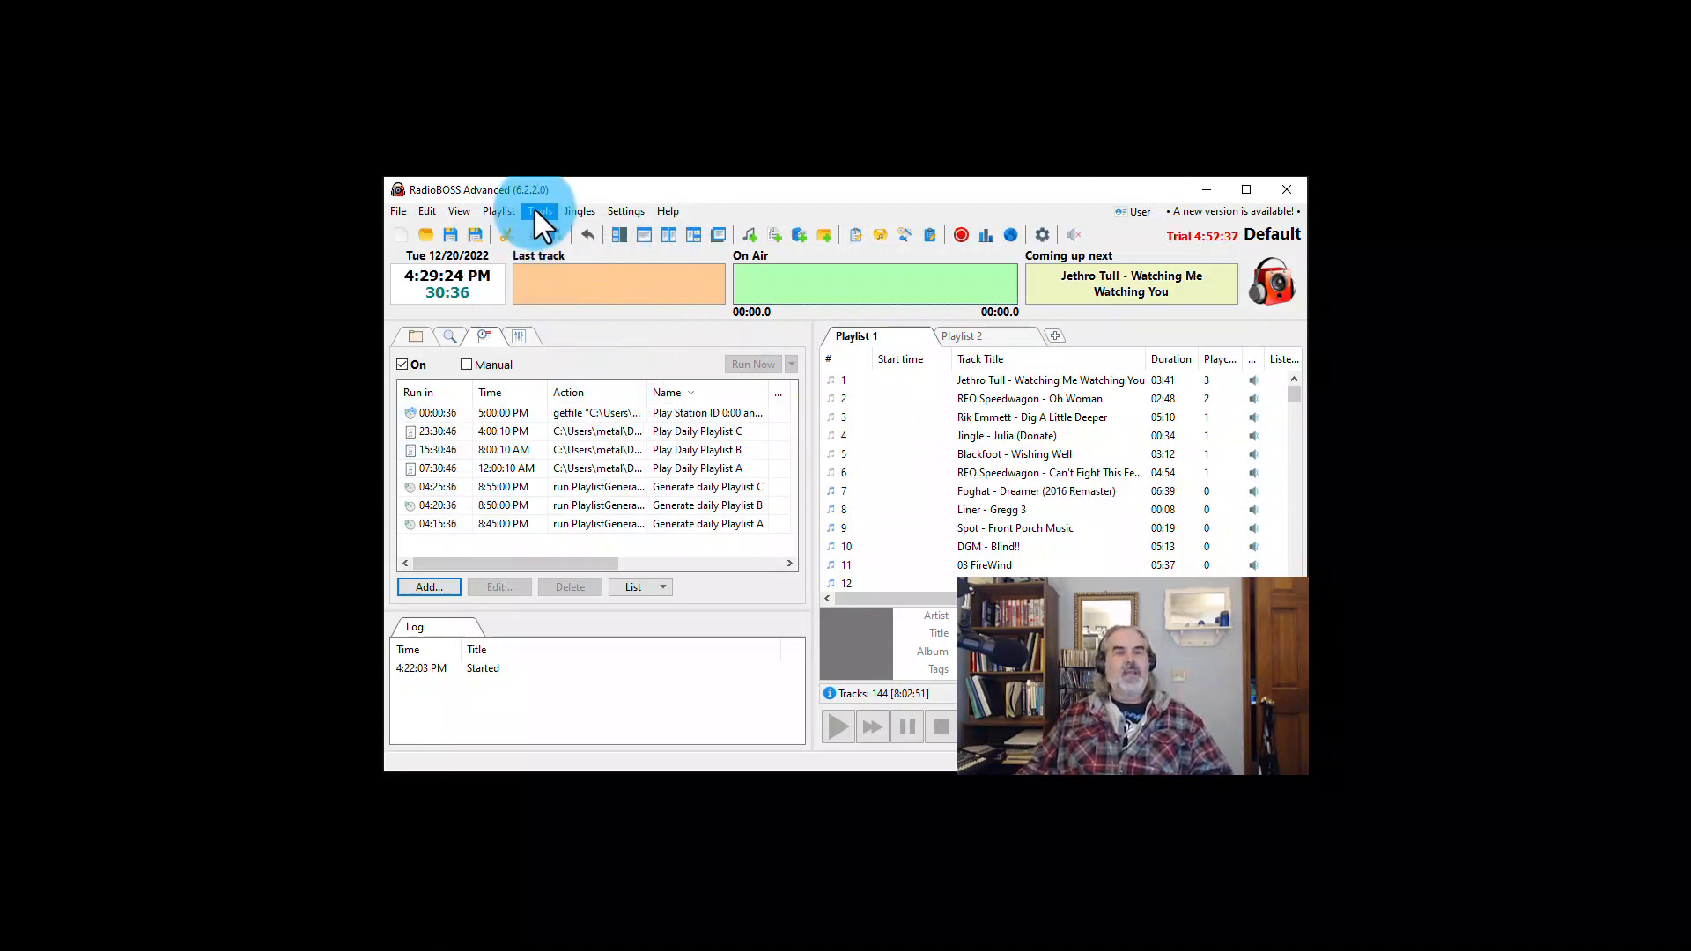
# Open Playlist Generator Pro and load the Auto-0800-to-1600 preset
pyautogui.click(510, 211)
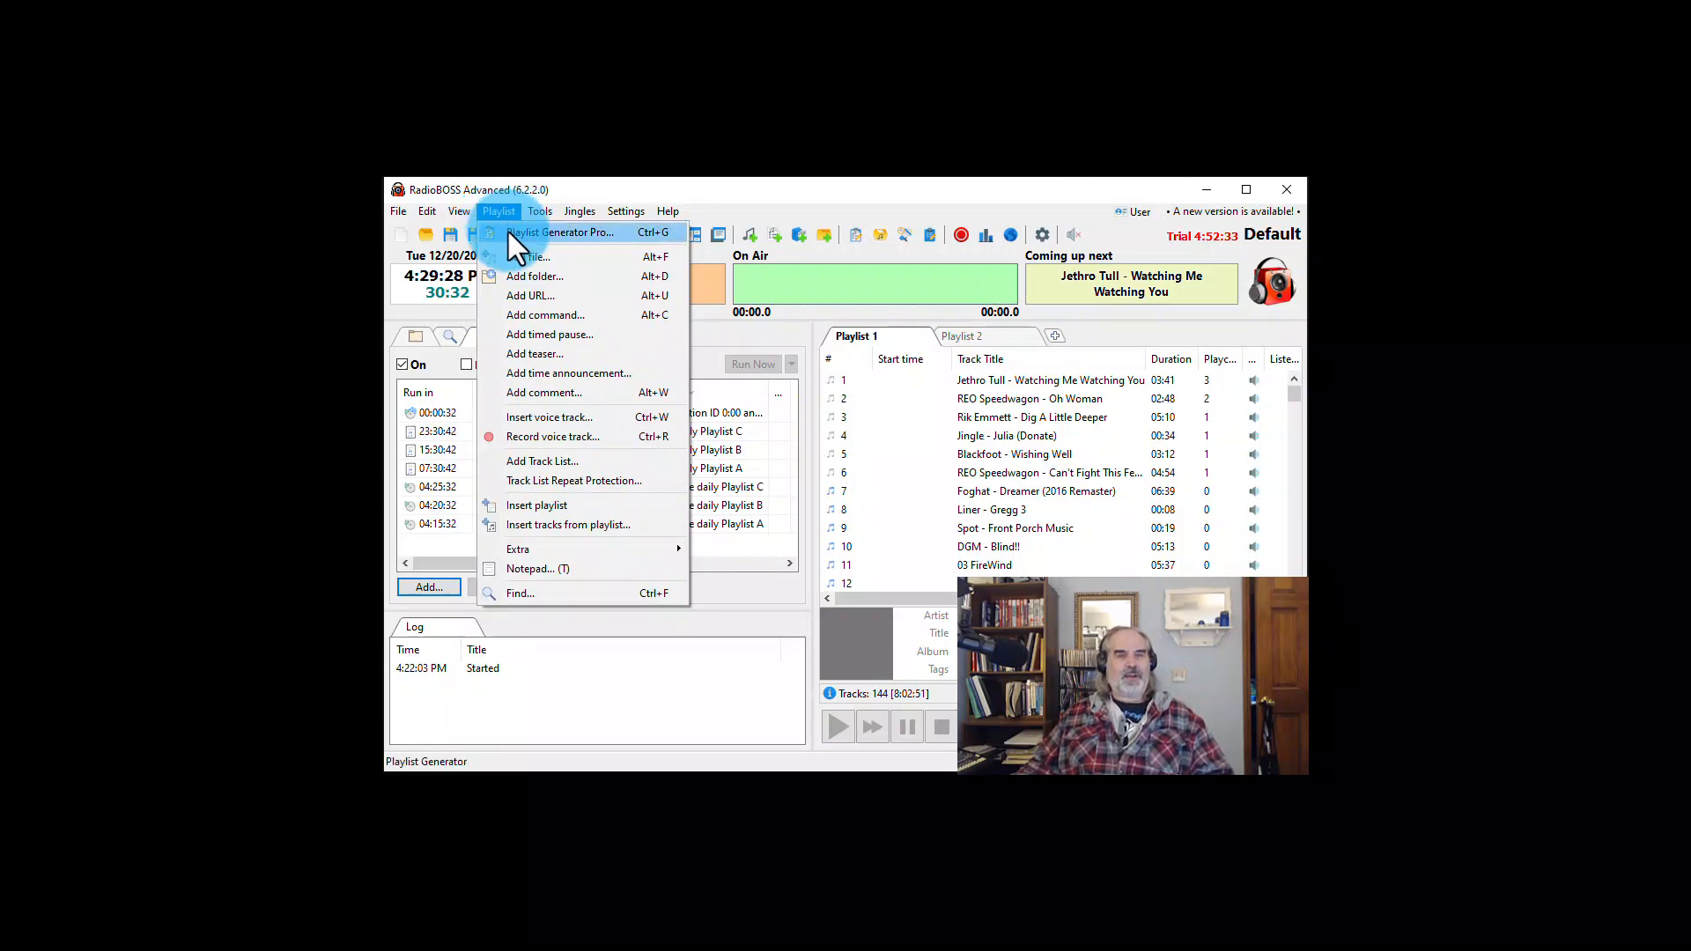
pyautogui.click(528, 232)
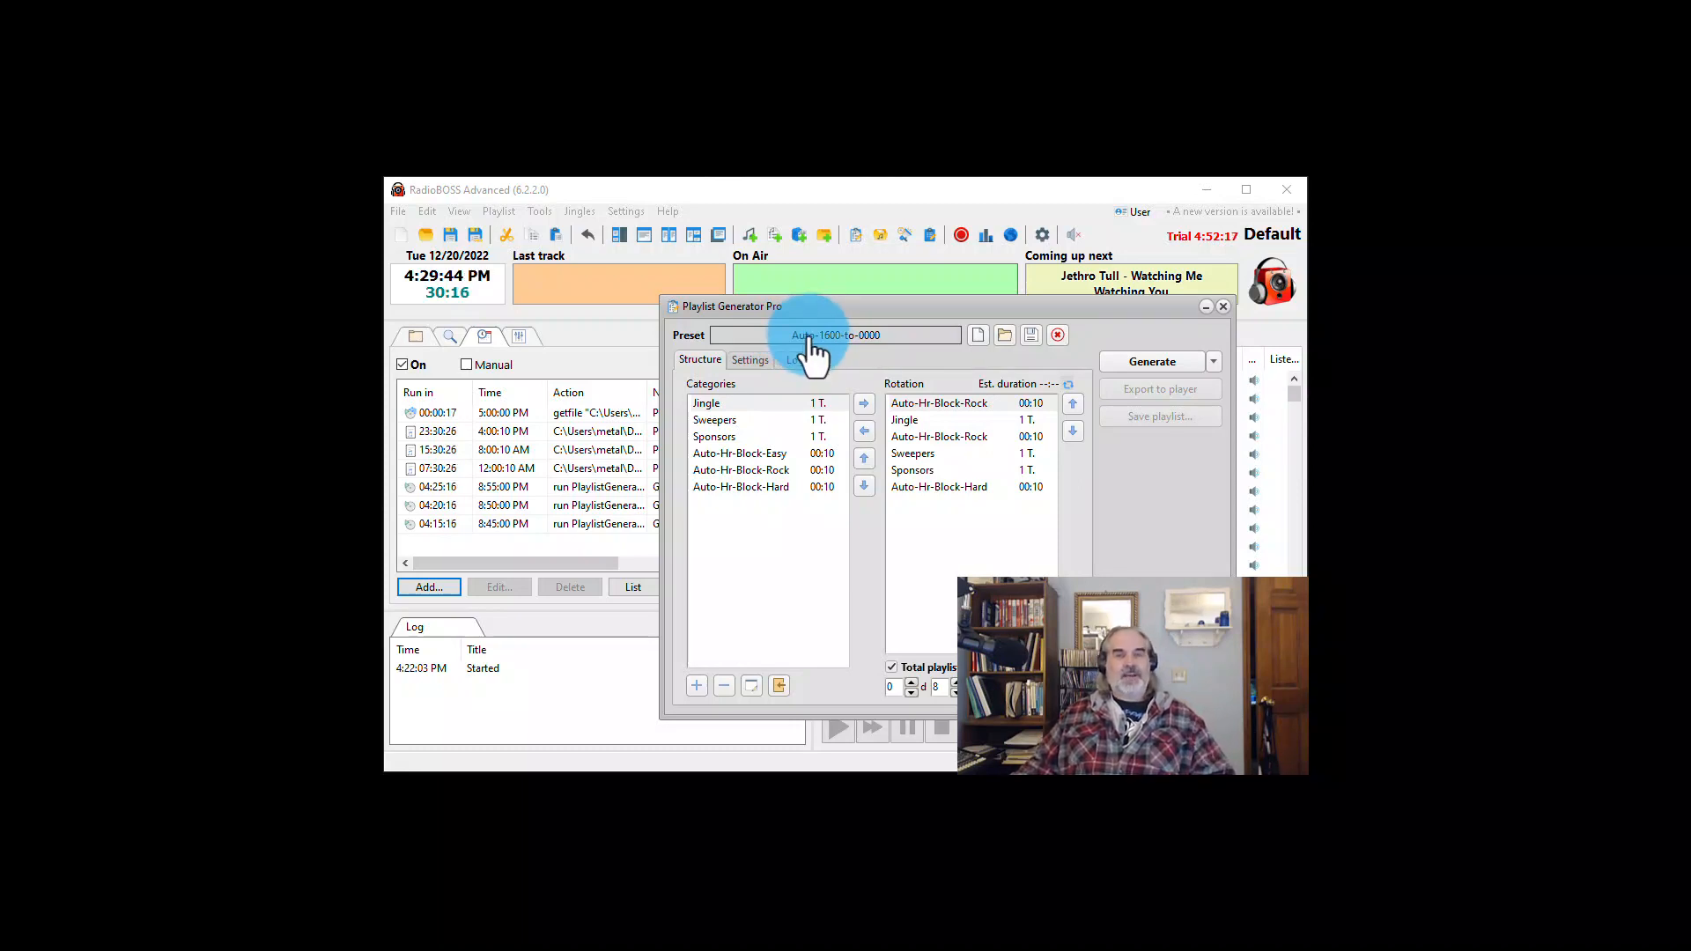
pyautogui.click(809, 342)
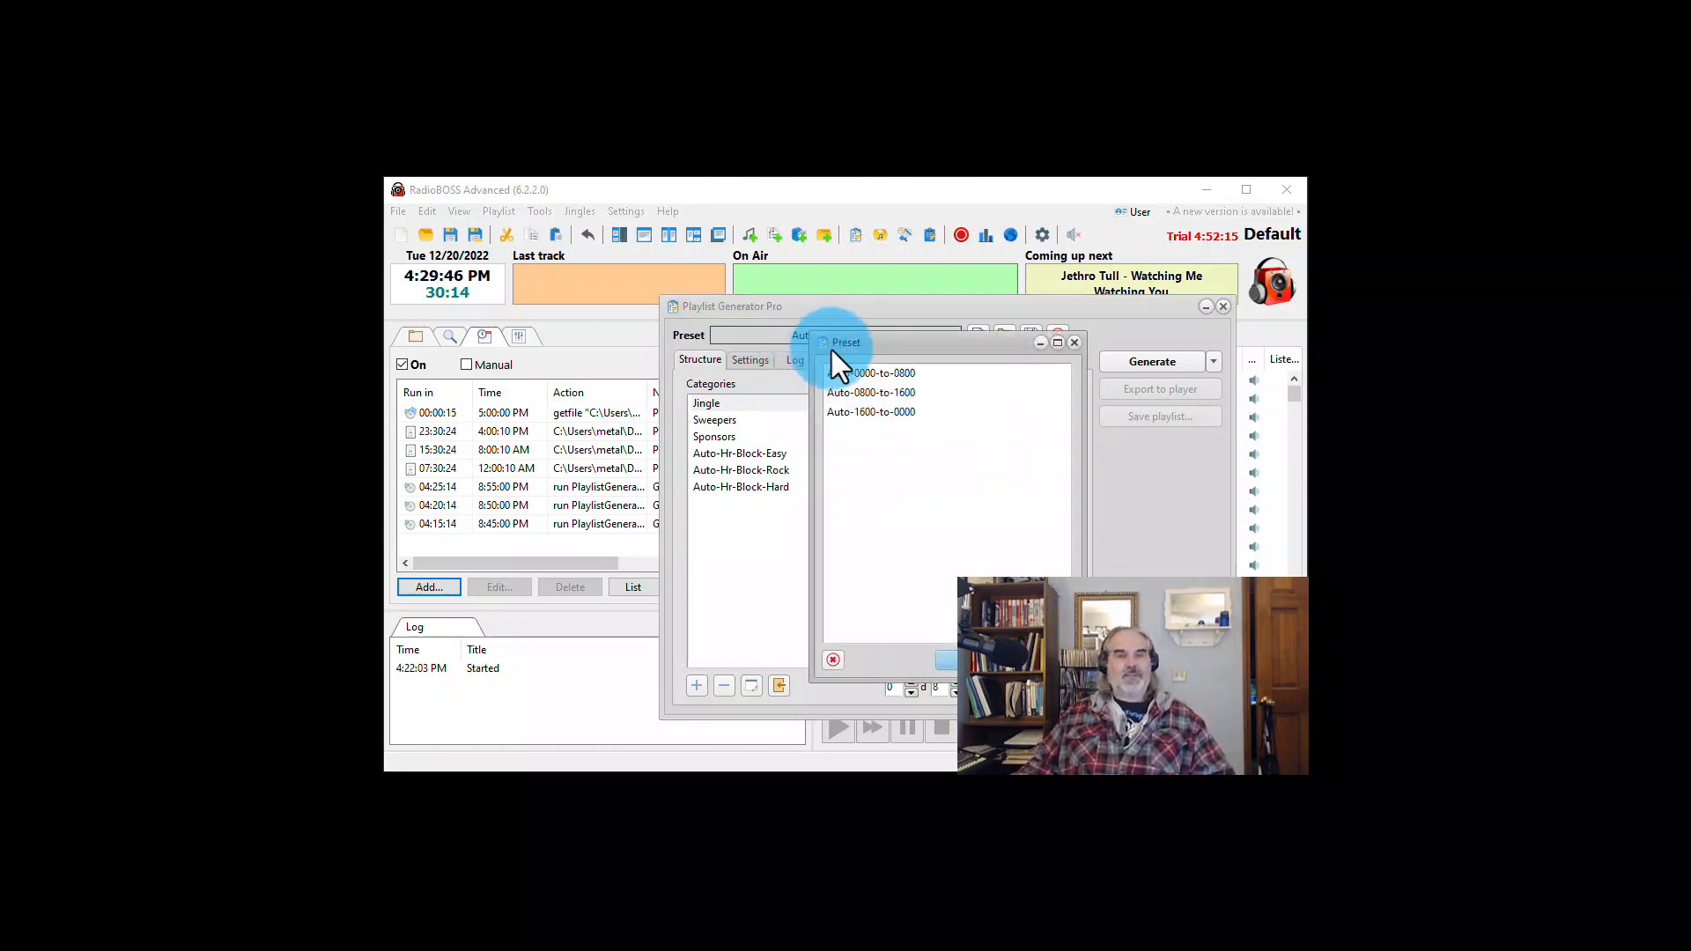
pyautogui.click(873, 377)
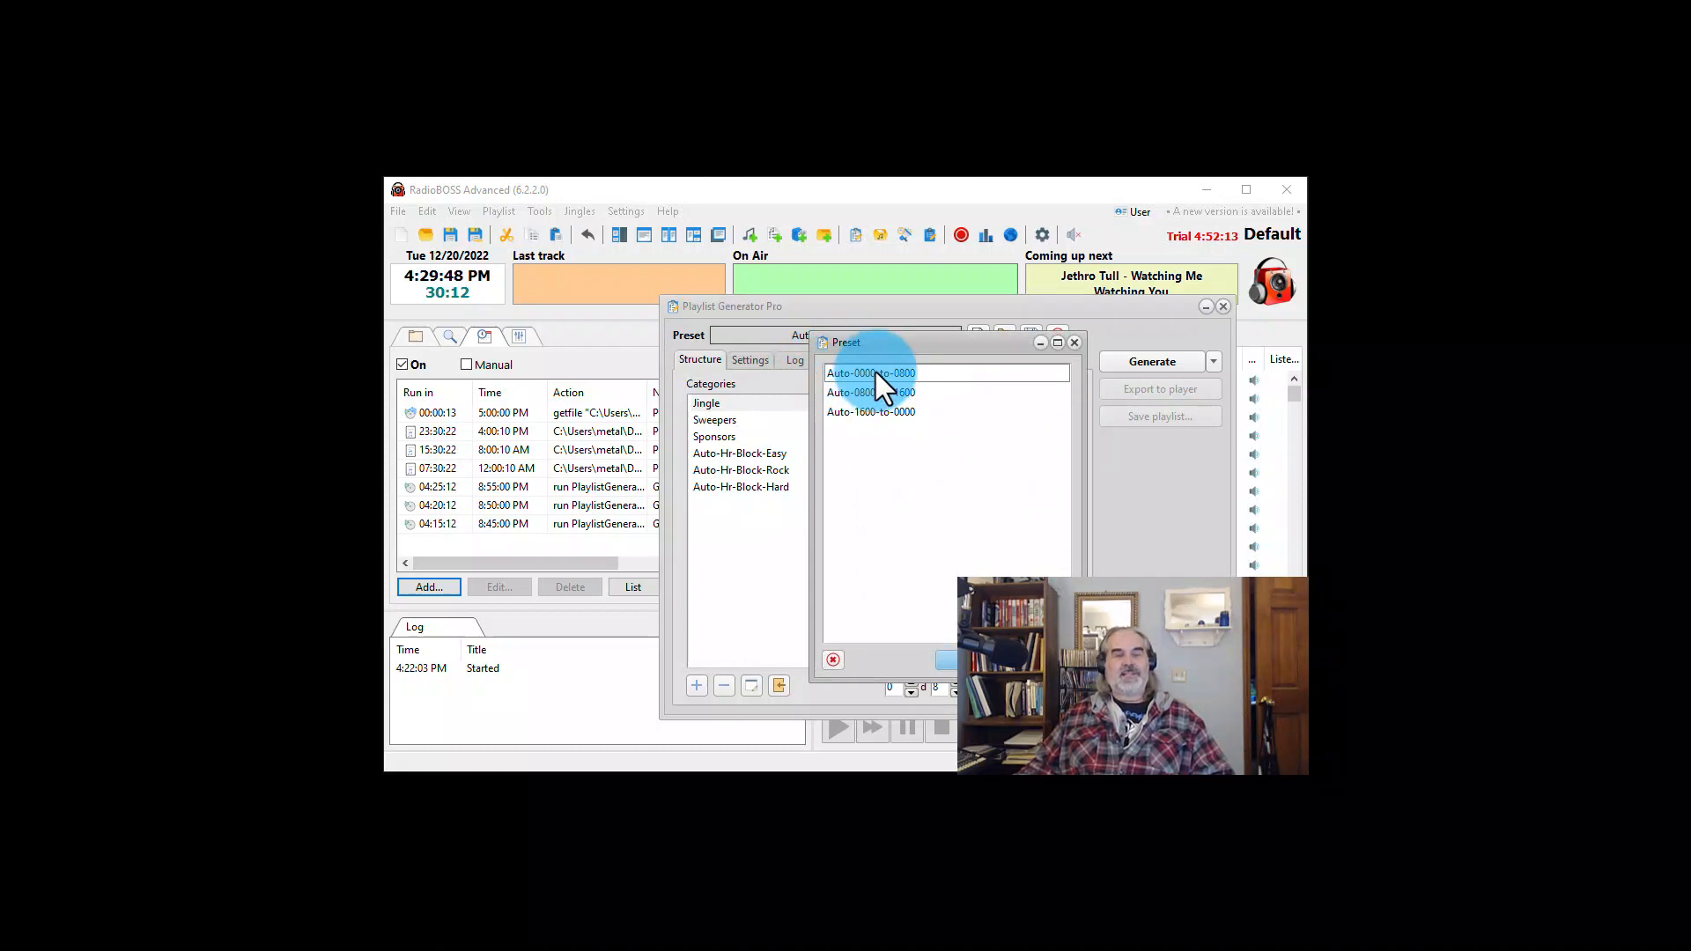
pyautogui.click(883, 393)
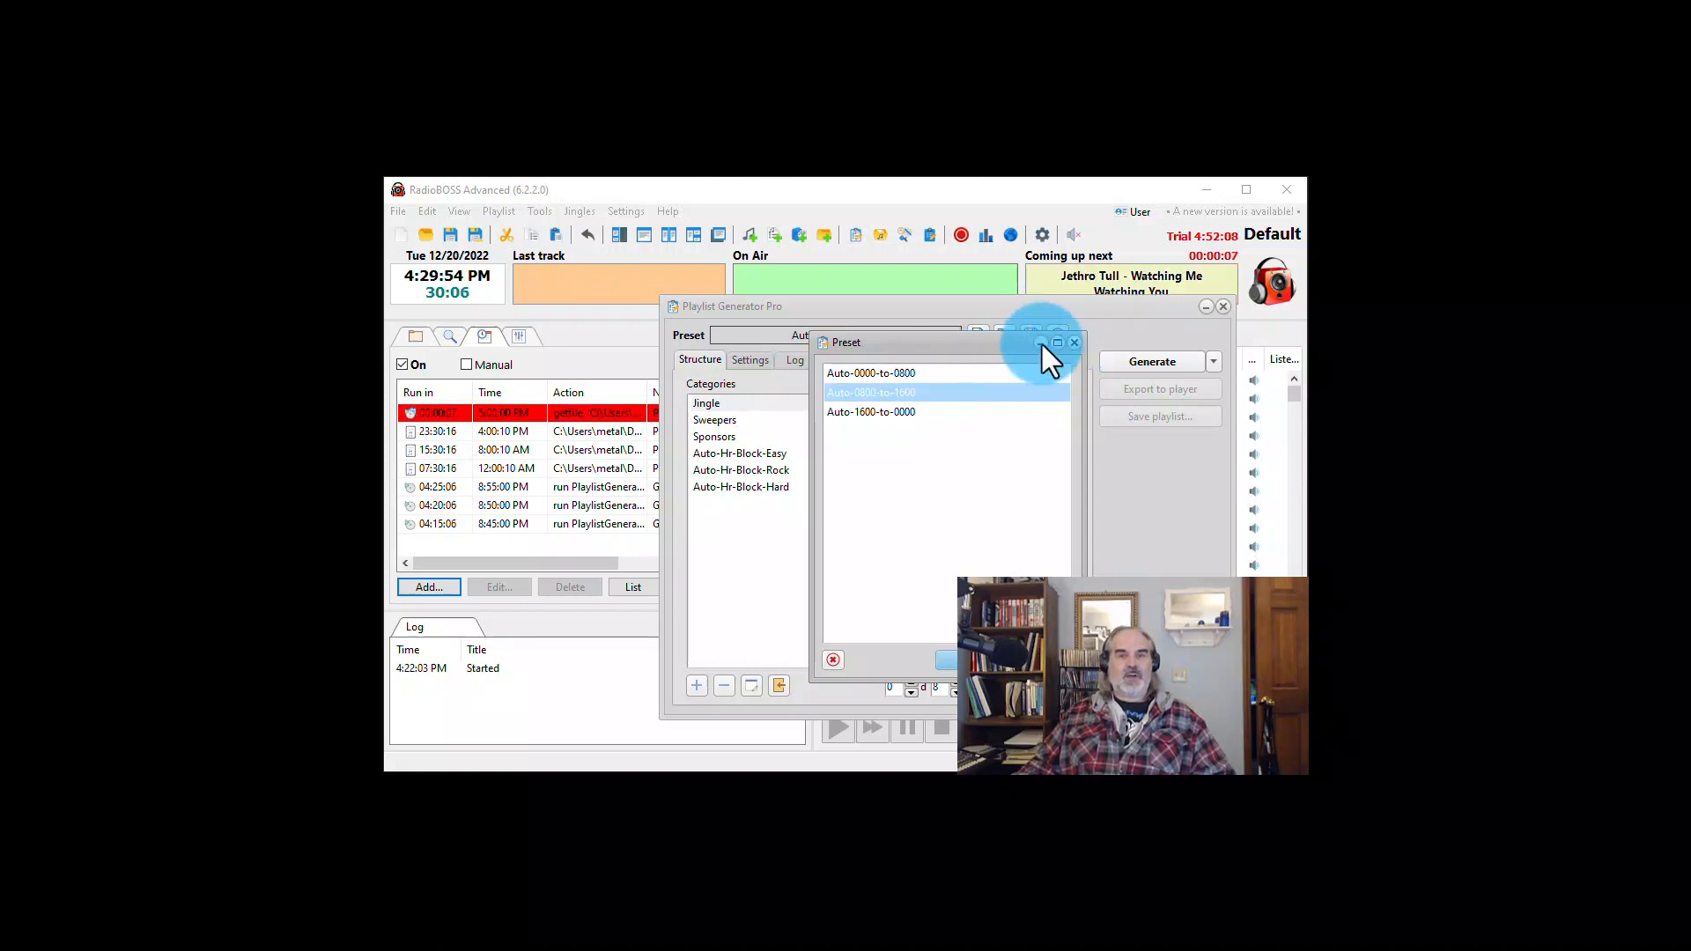
pyautogui.click(978, 659)
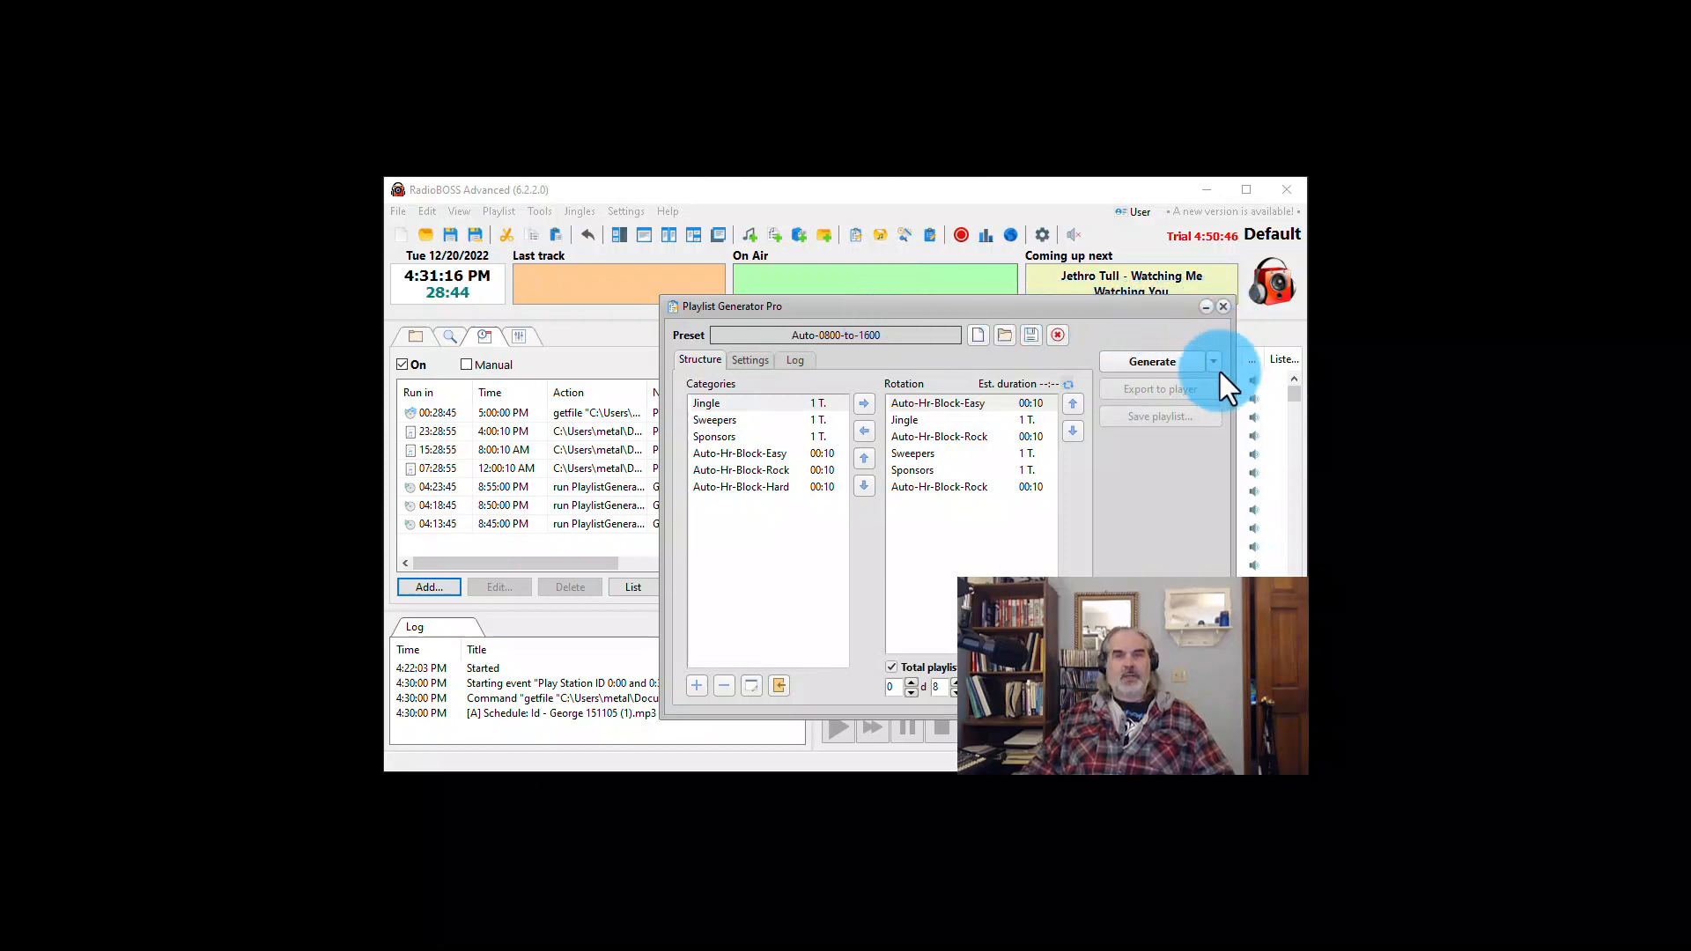
# Start generating a playlist from the Auto-0800-to-1600 preset, stop the run and close the generator
pyautogui.click(1144, 361)
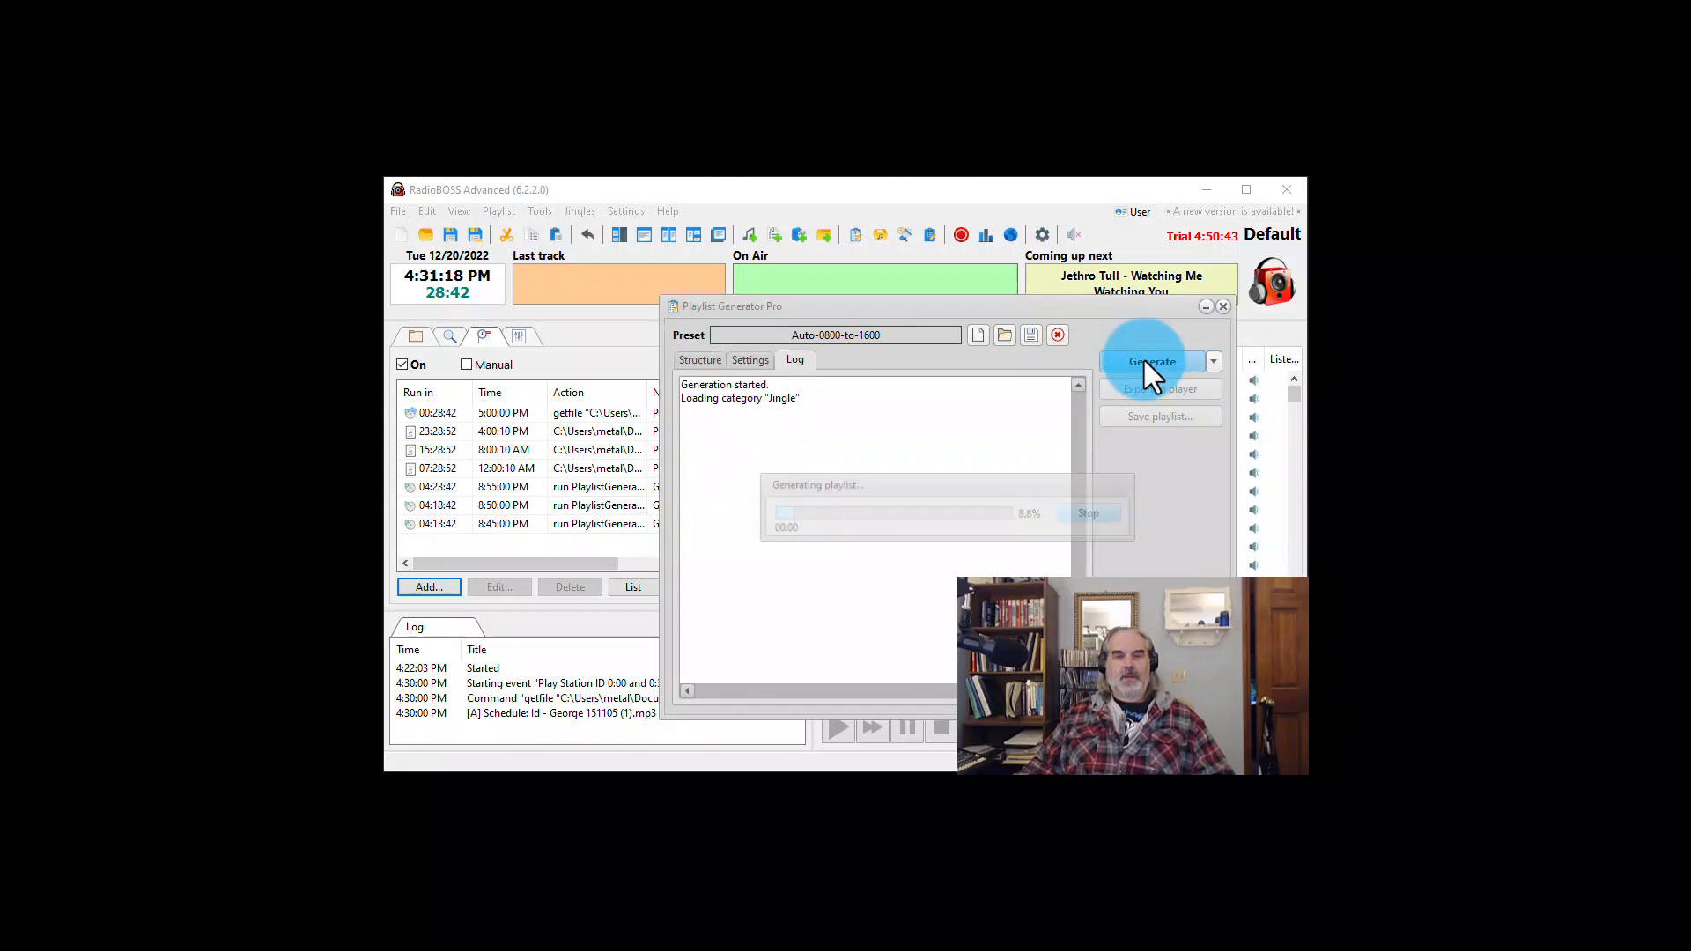
pyautogui.click(1085, 513)
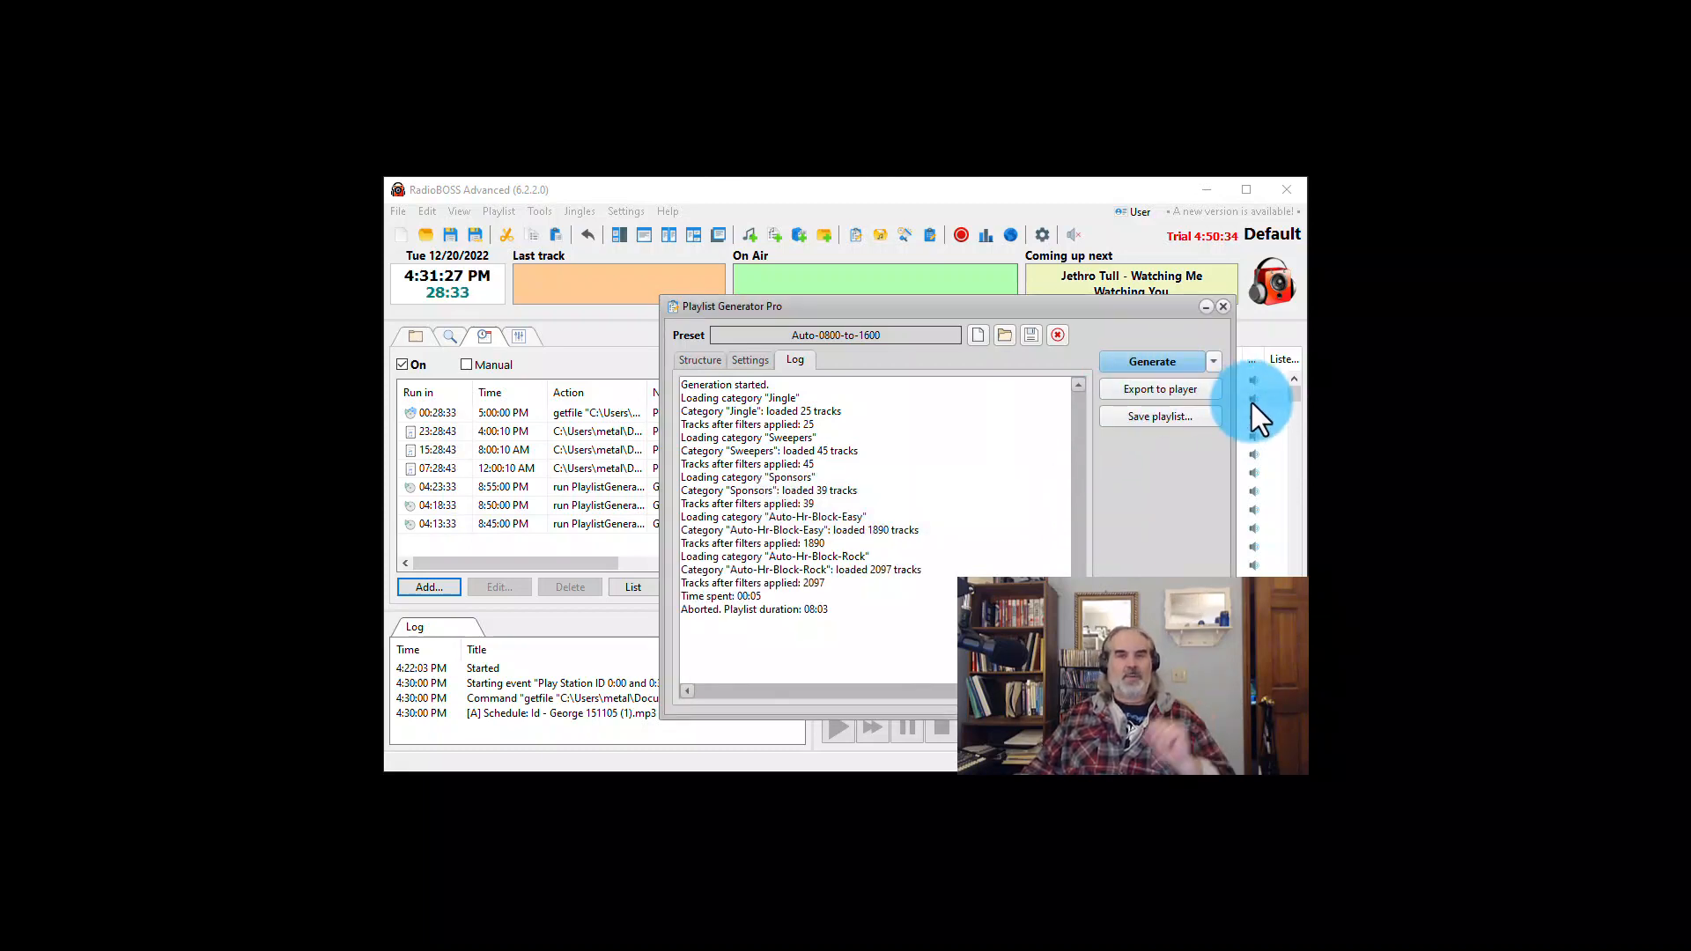
pyautogui.click(1220, 309)
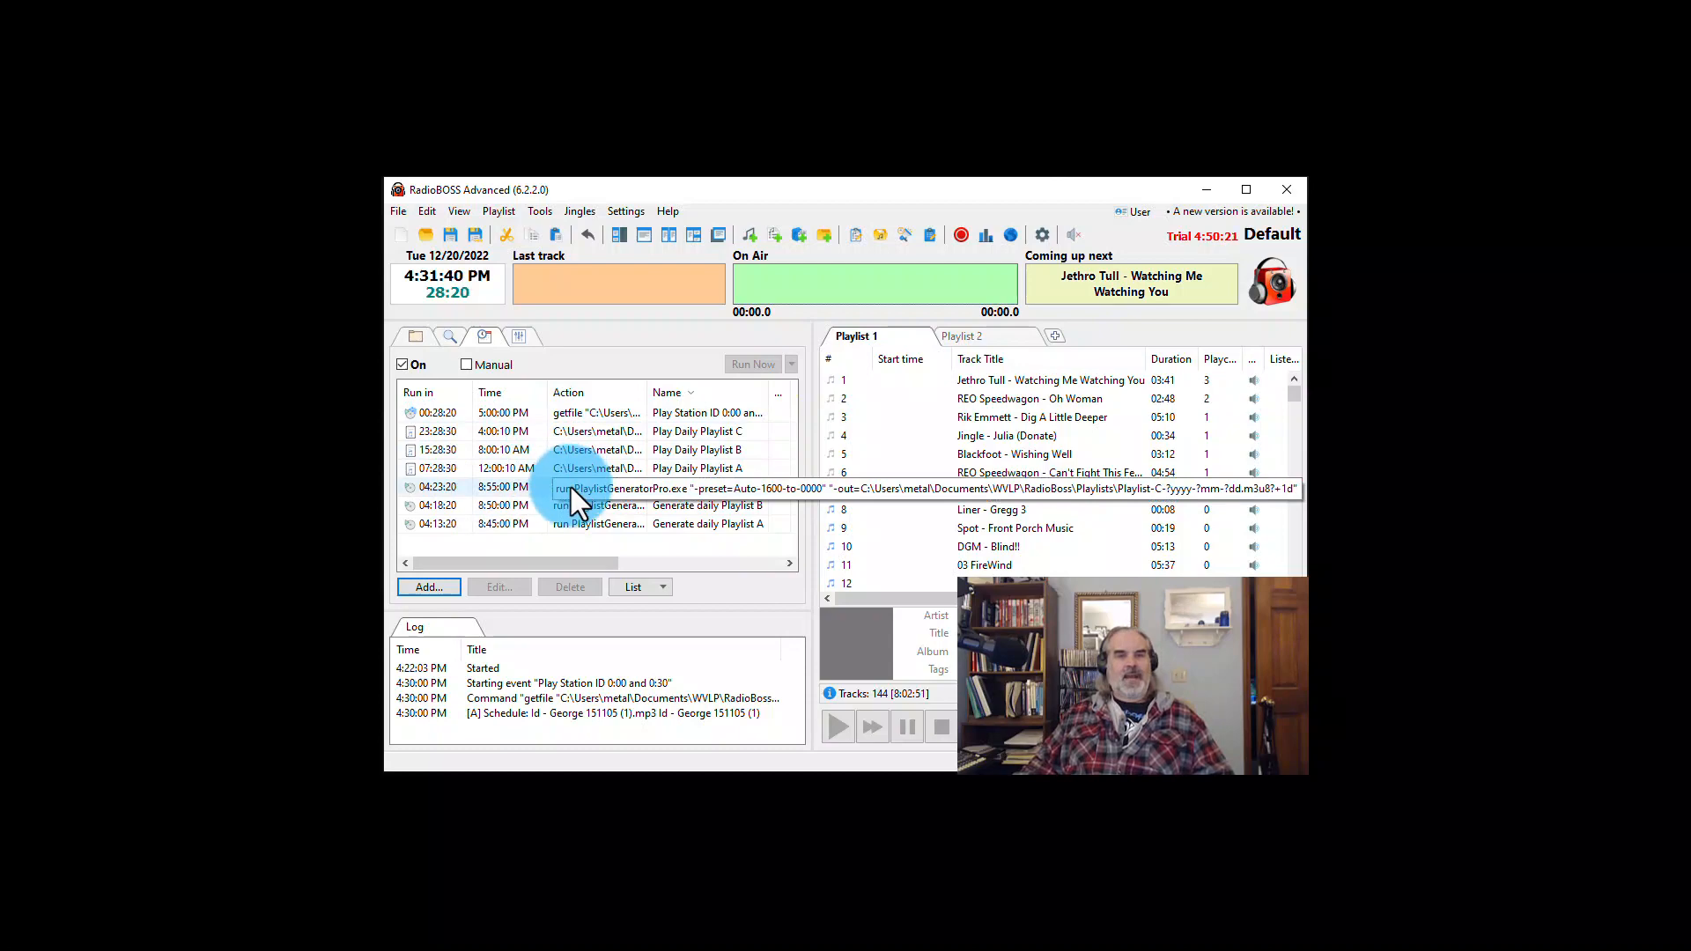
# Inspect the Generate daily Playlist A event's command, including the ?yyyy date variable and the +1d offset, then close the event
pyautogui.click(568, 521)
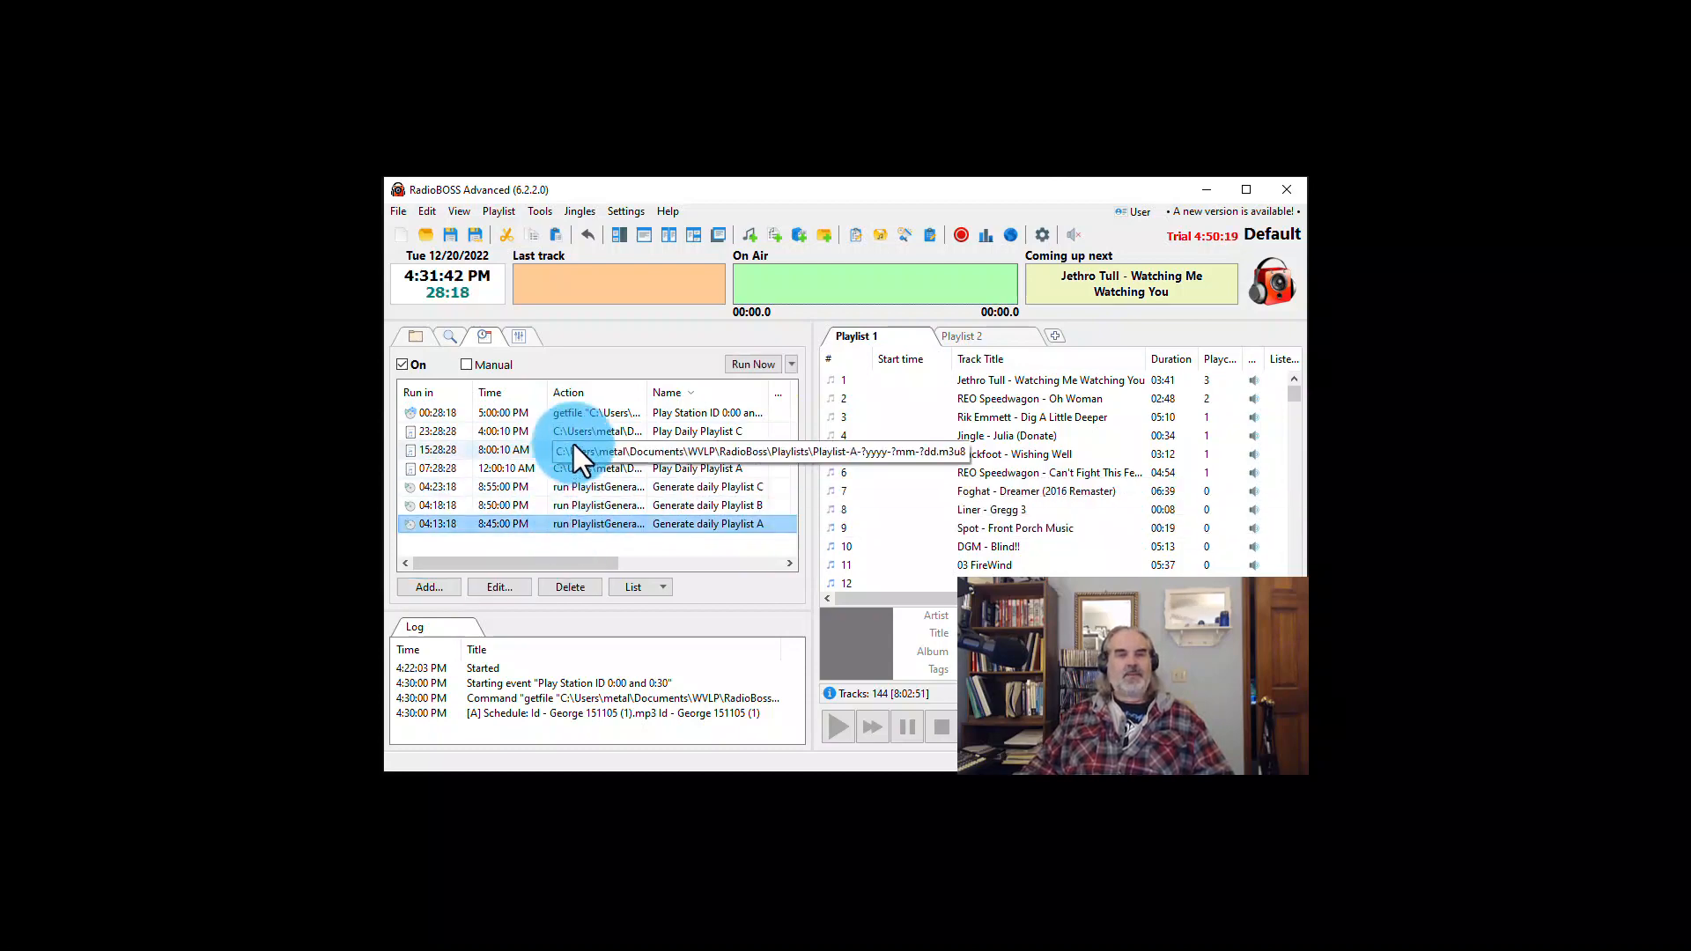
pyautogui.click(489, 589)
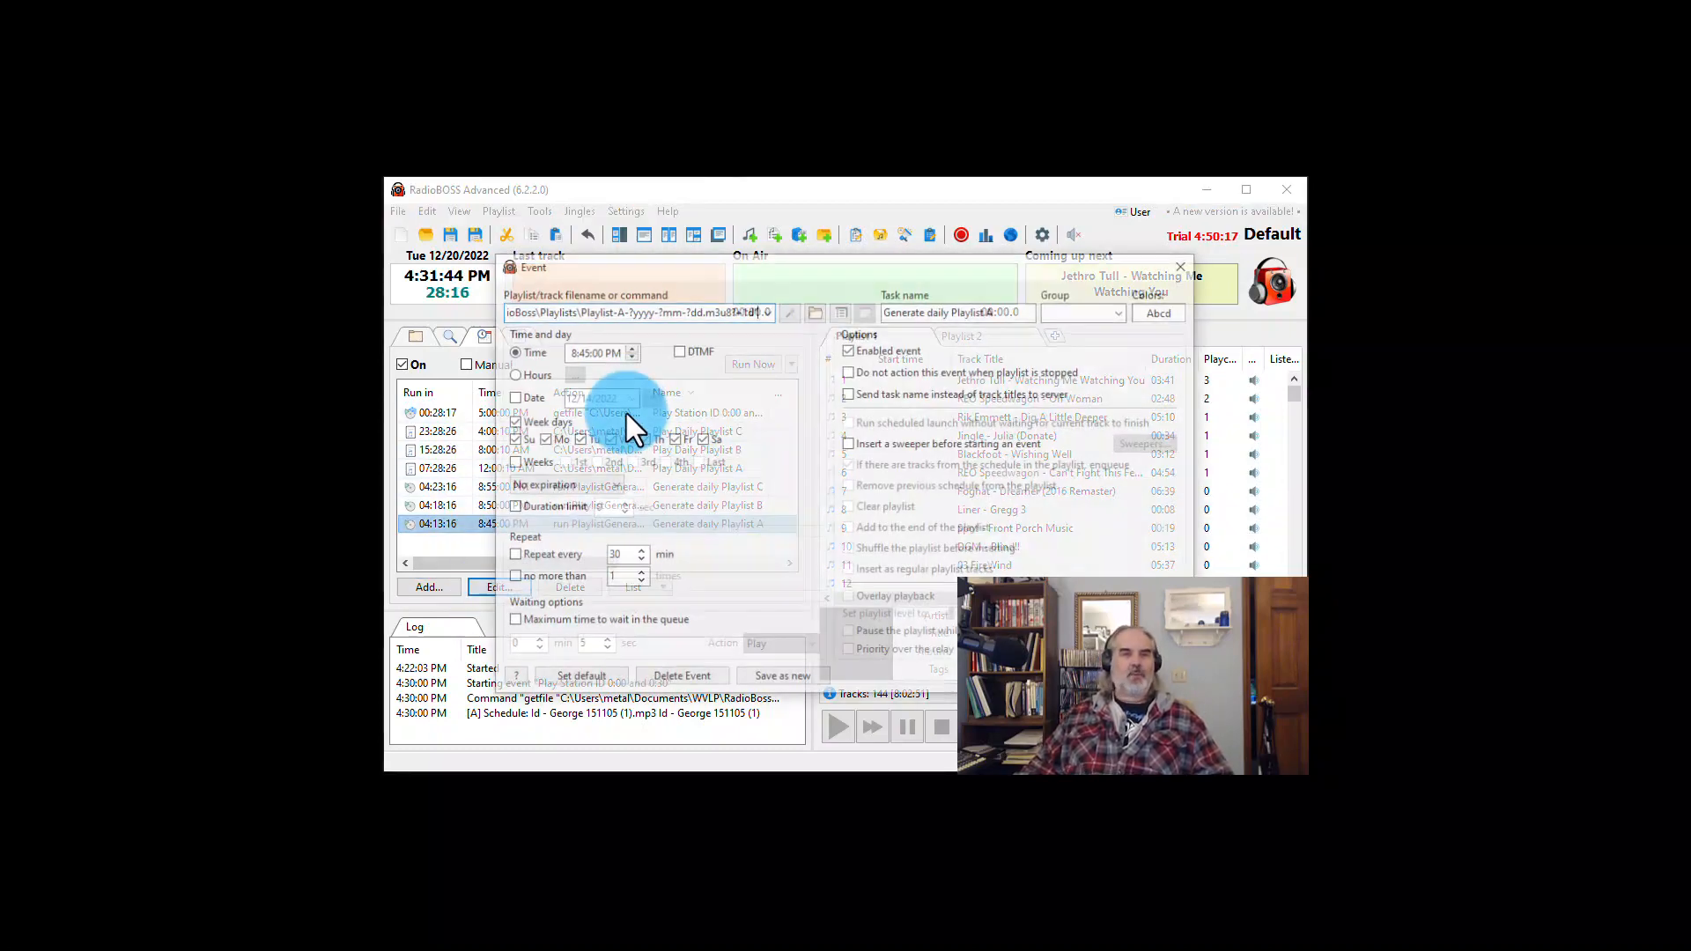
pyautogui.click(685, 310)
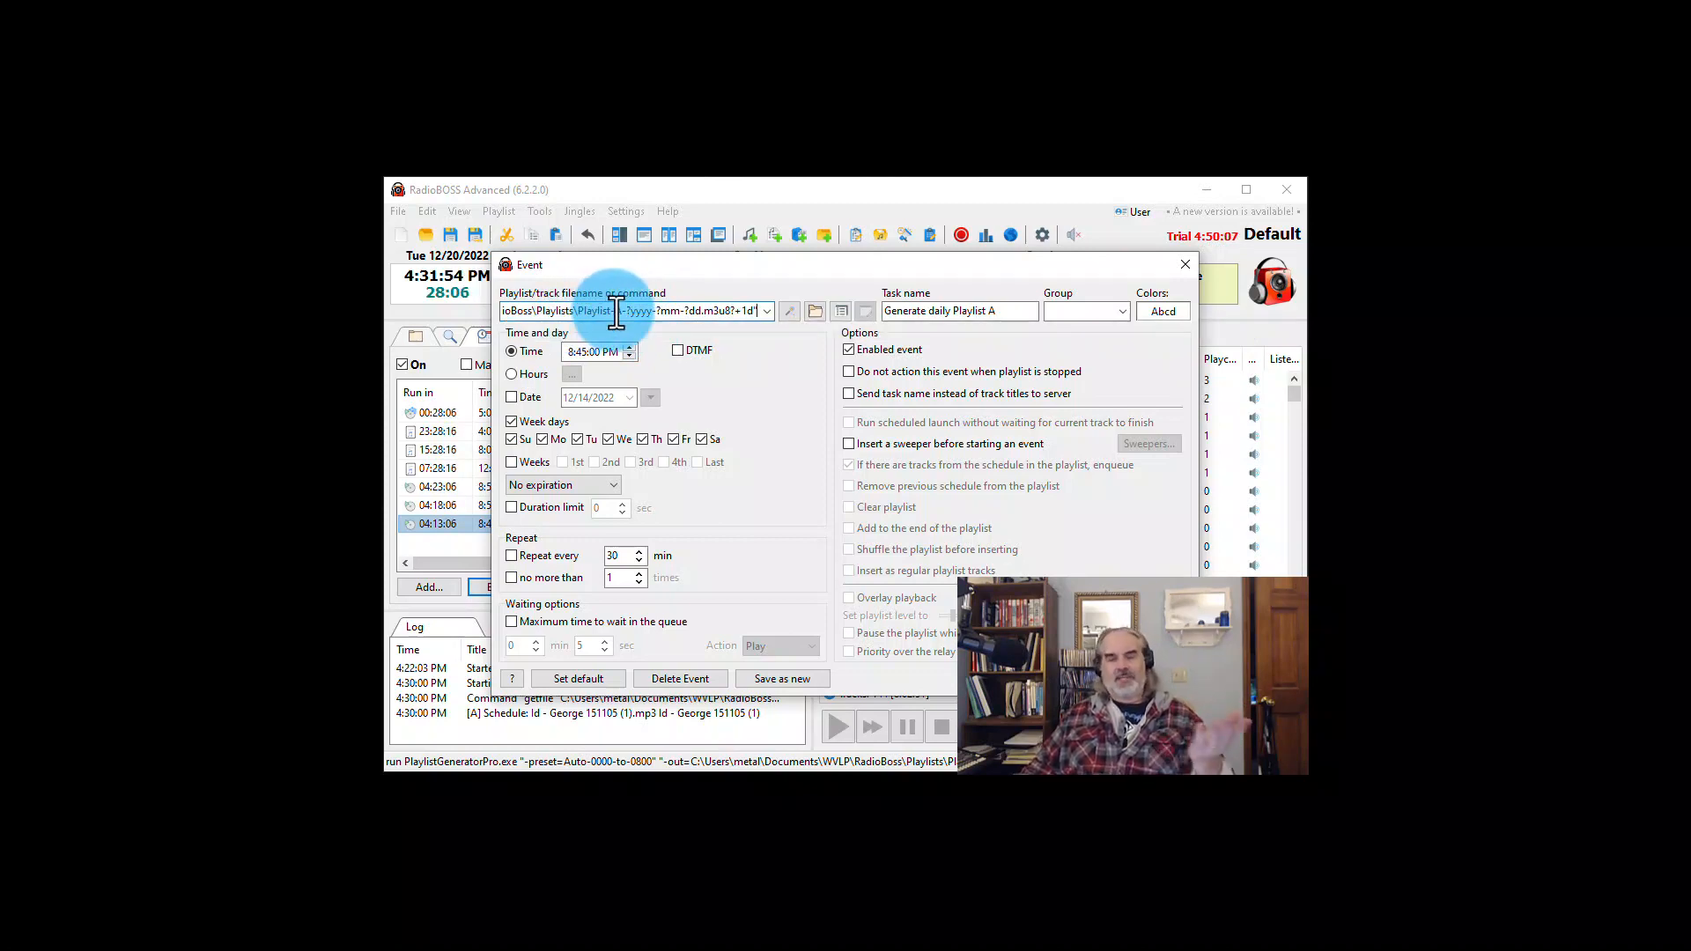
pyautogui.moveTo(626, 311); pyautogui.dragTo(652, 311)
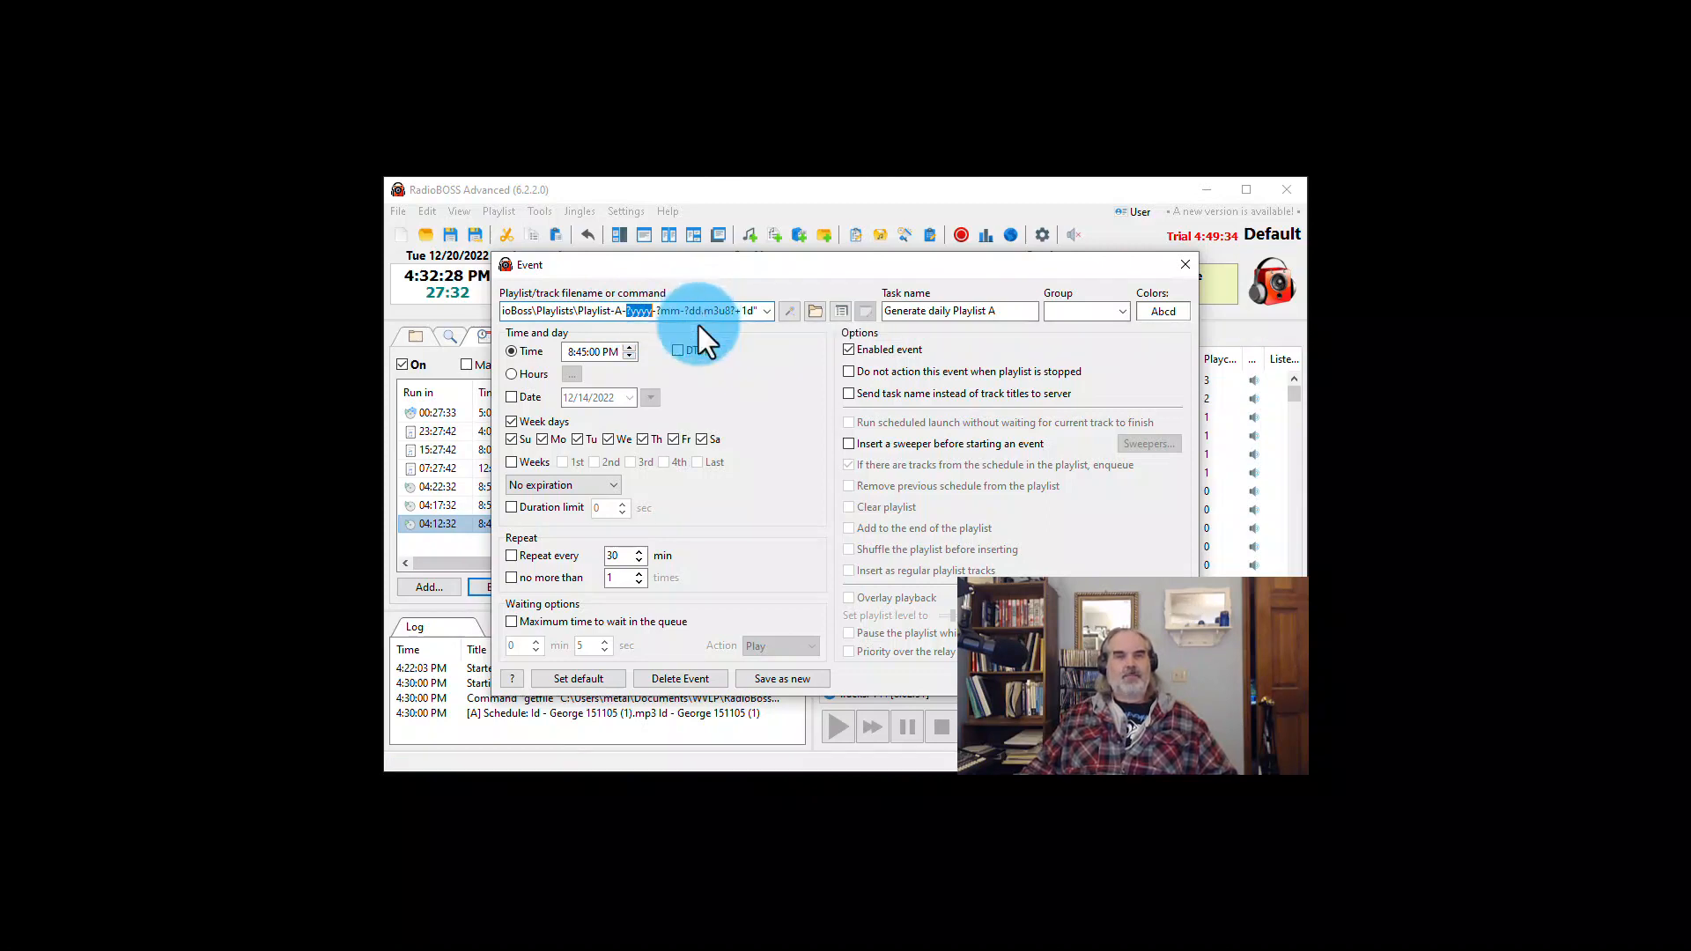
pyautogui.moveTo(735, 313); pyautogui.dragTo(755, 311)
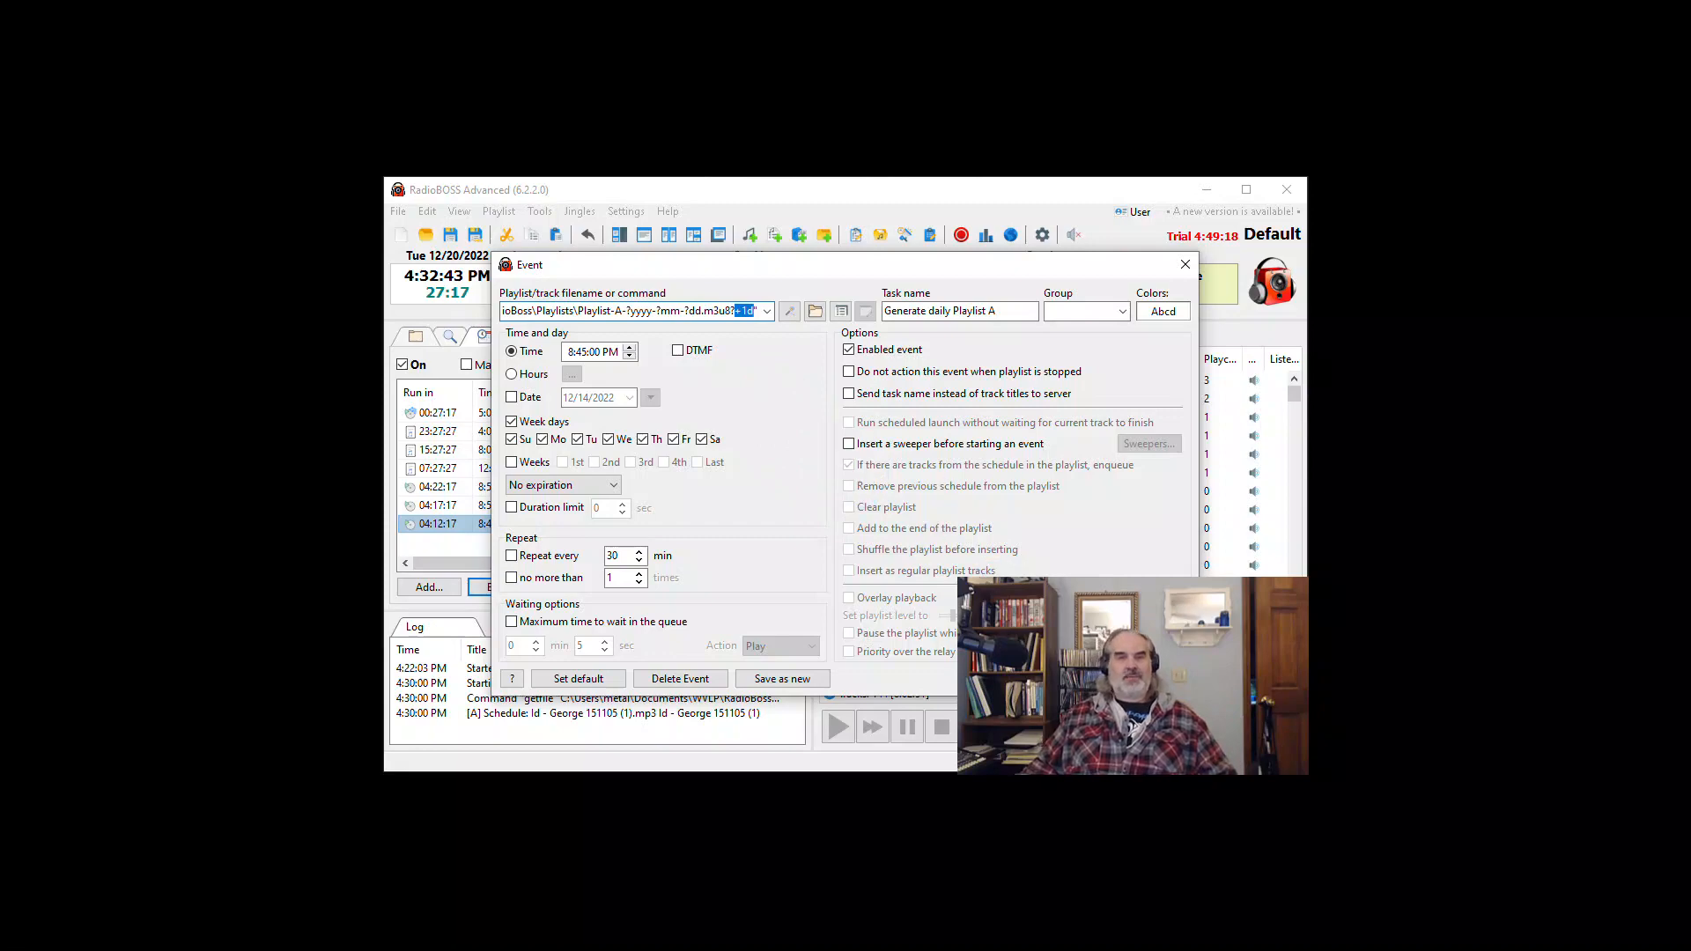
pyautogui.click(1143, 679)
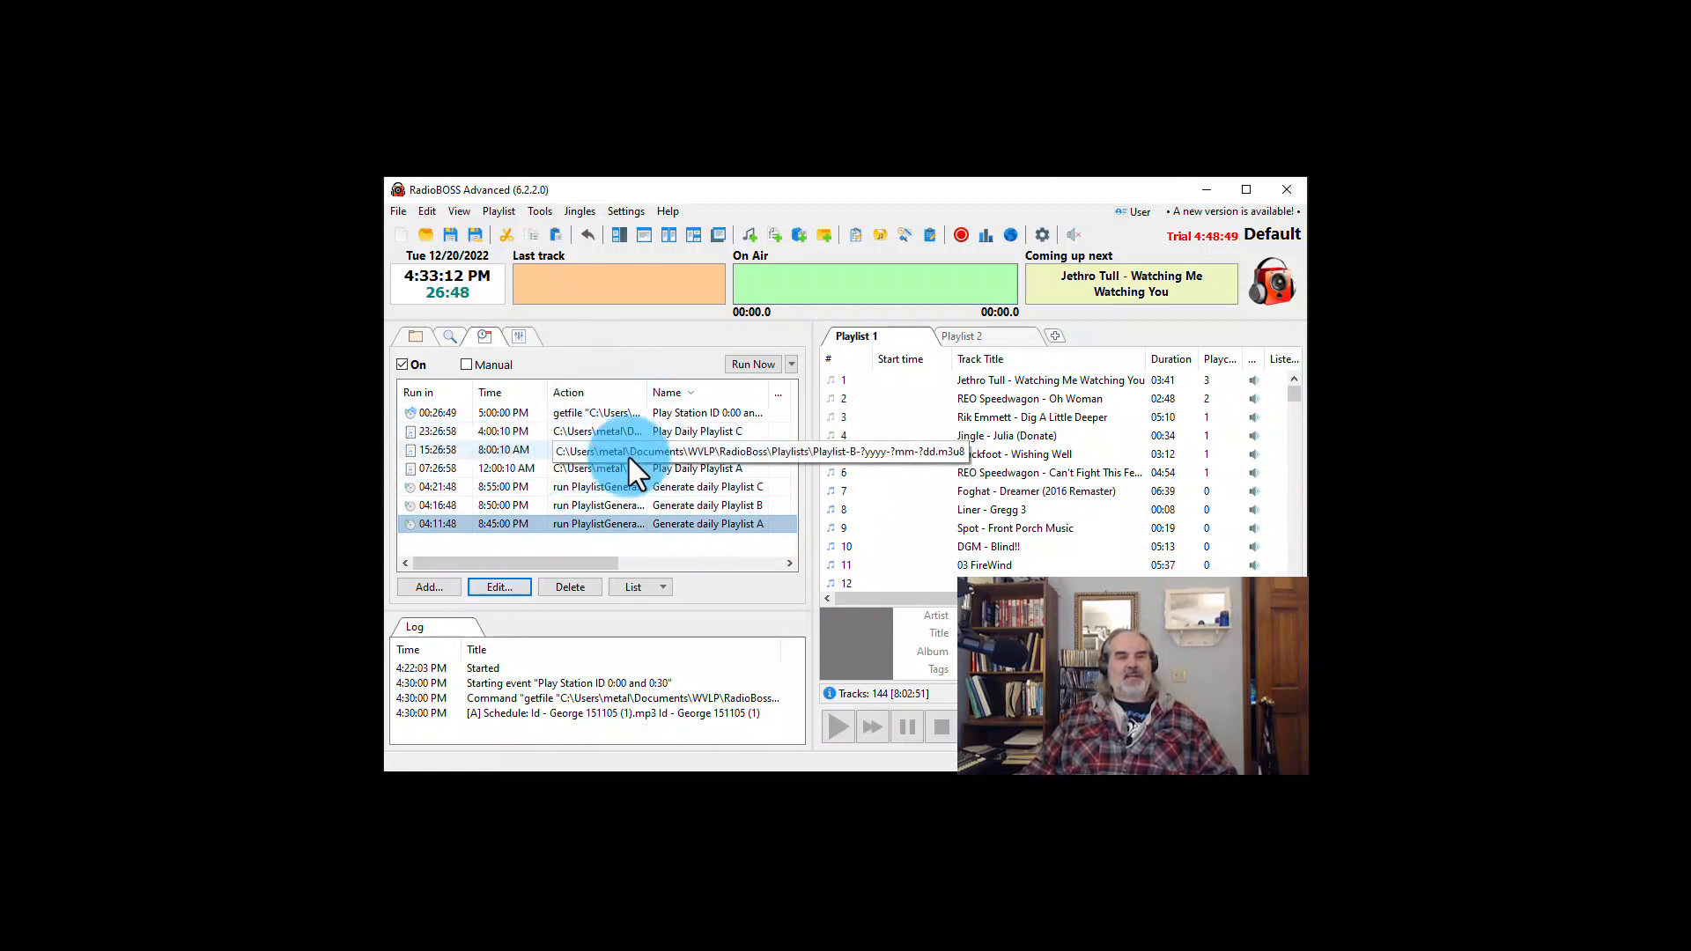
# Check the Scheduler Wizard's Play a track or playlist action for a new event, then discard the event
pyautogui.click(429, 587)
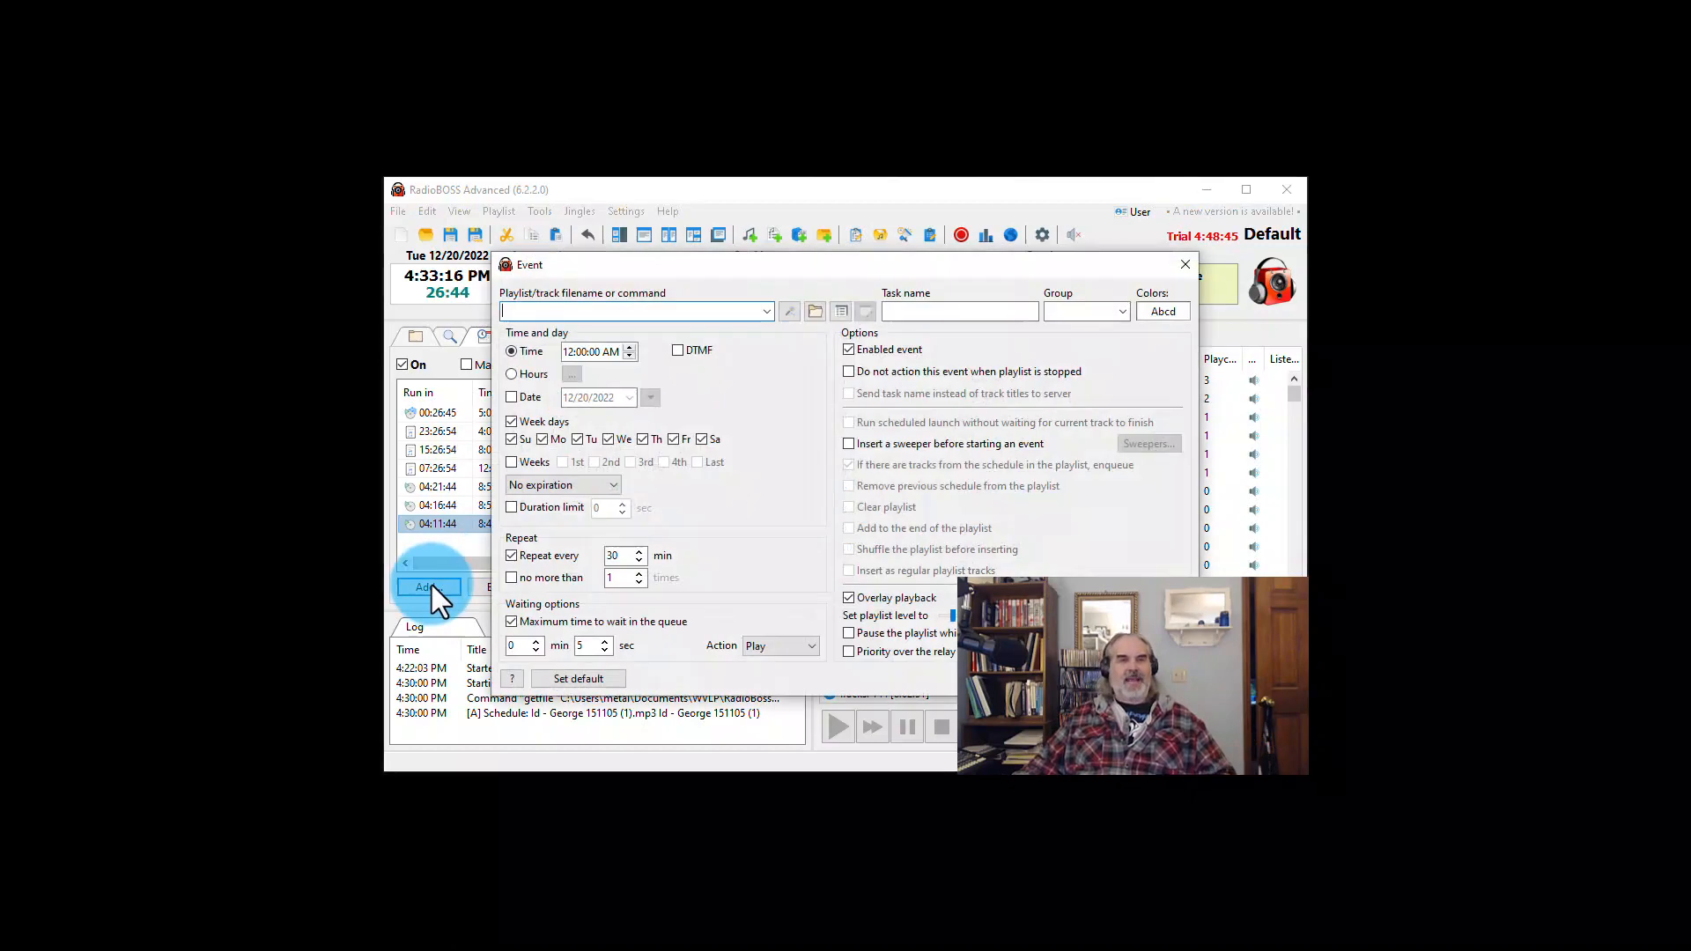
pyautogui.click(789, 311)
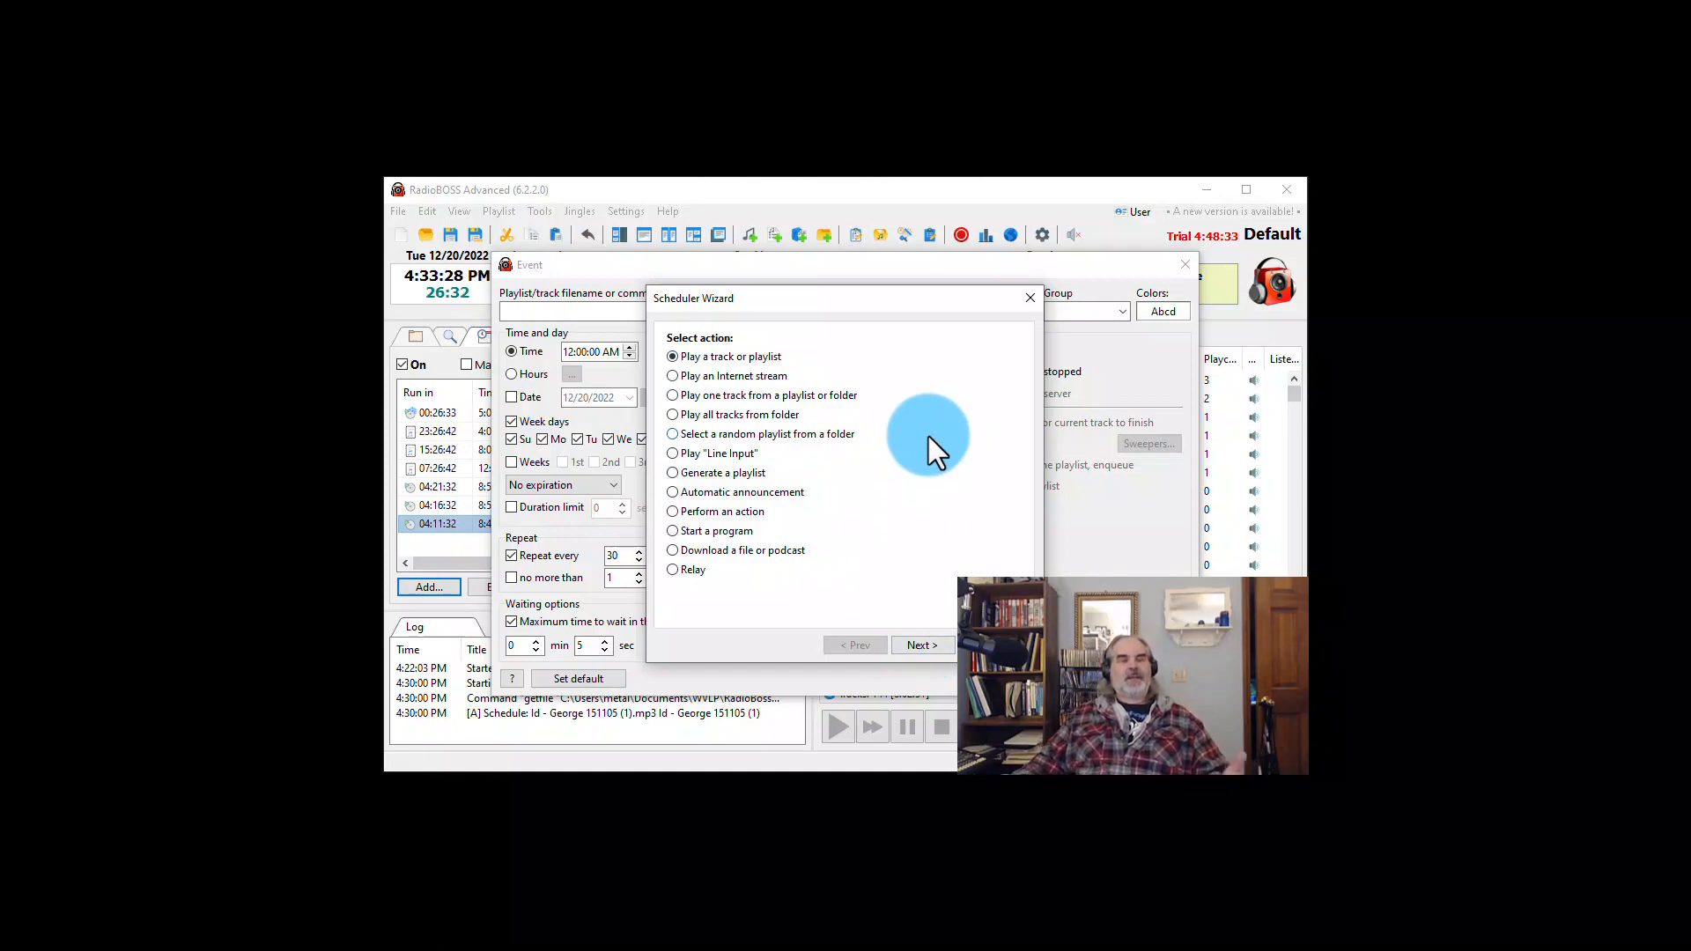
pyautogui.click(922, 645)
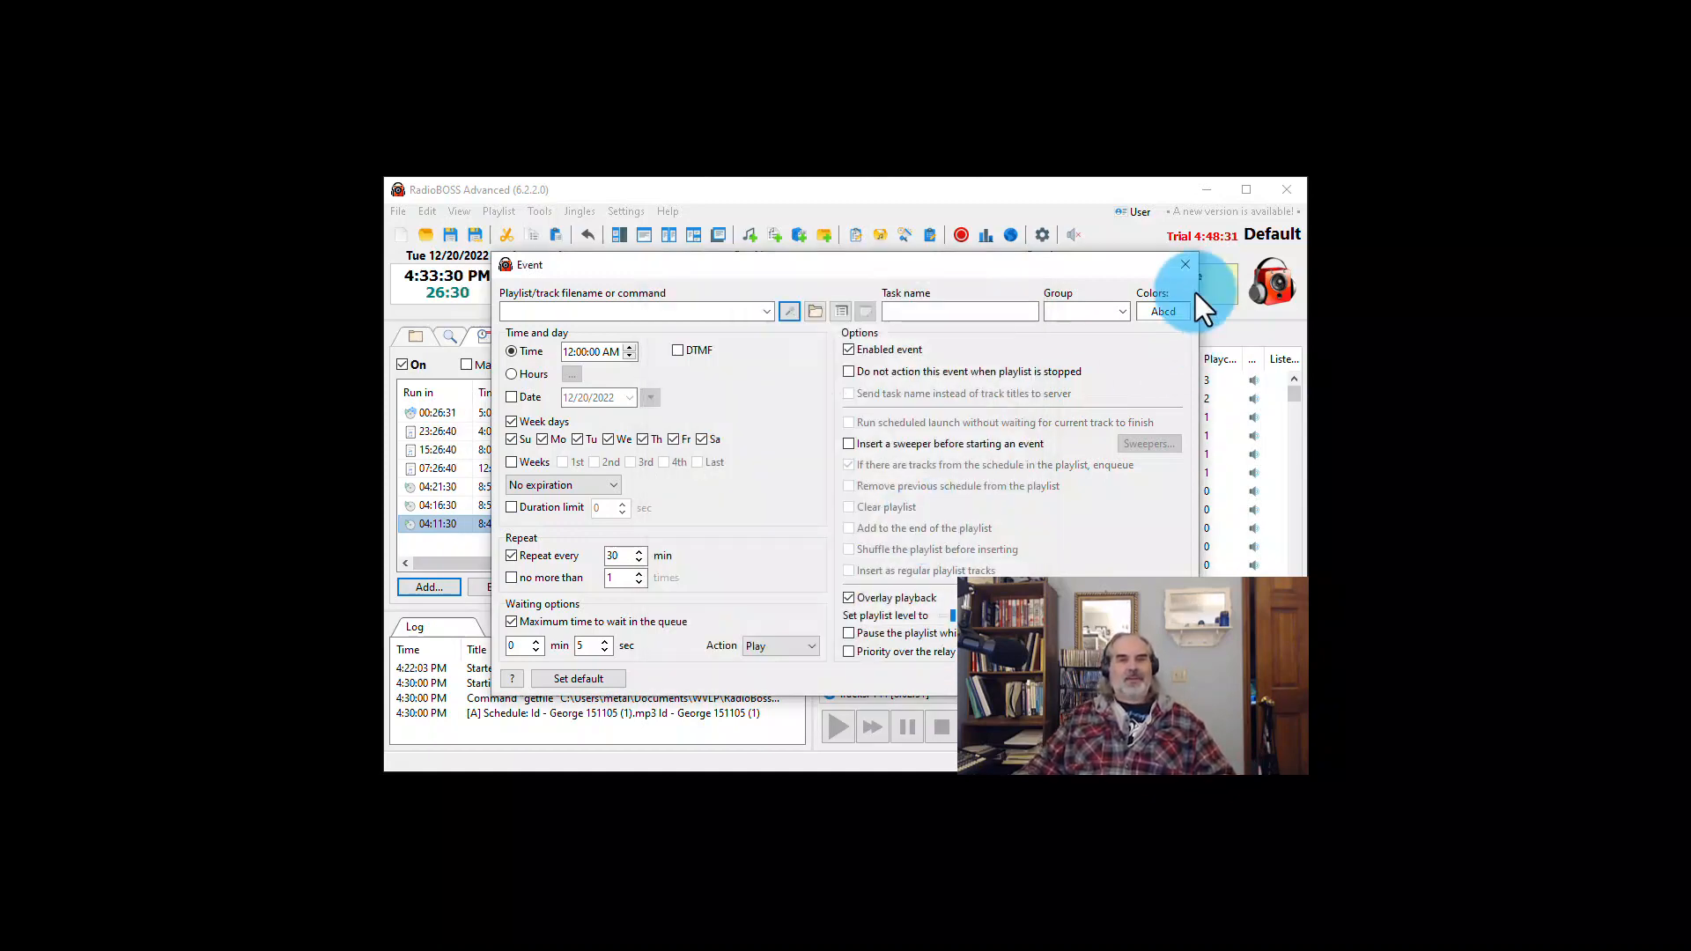
pyautogui.click(1185, 265)
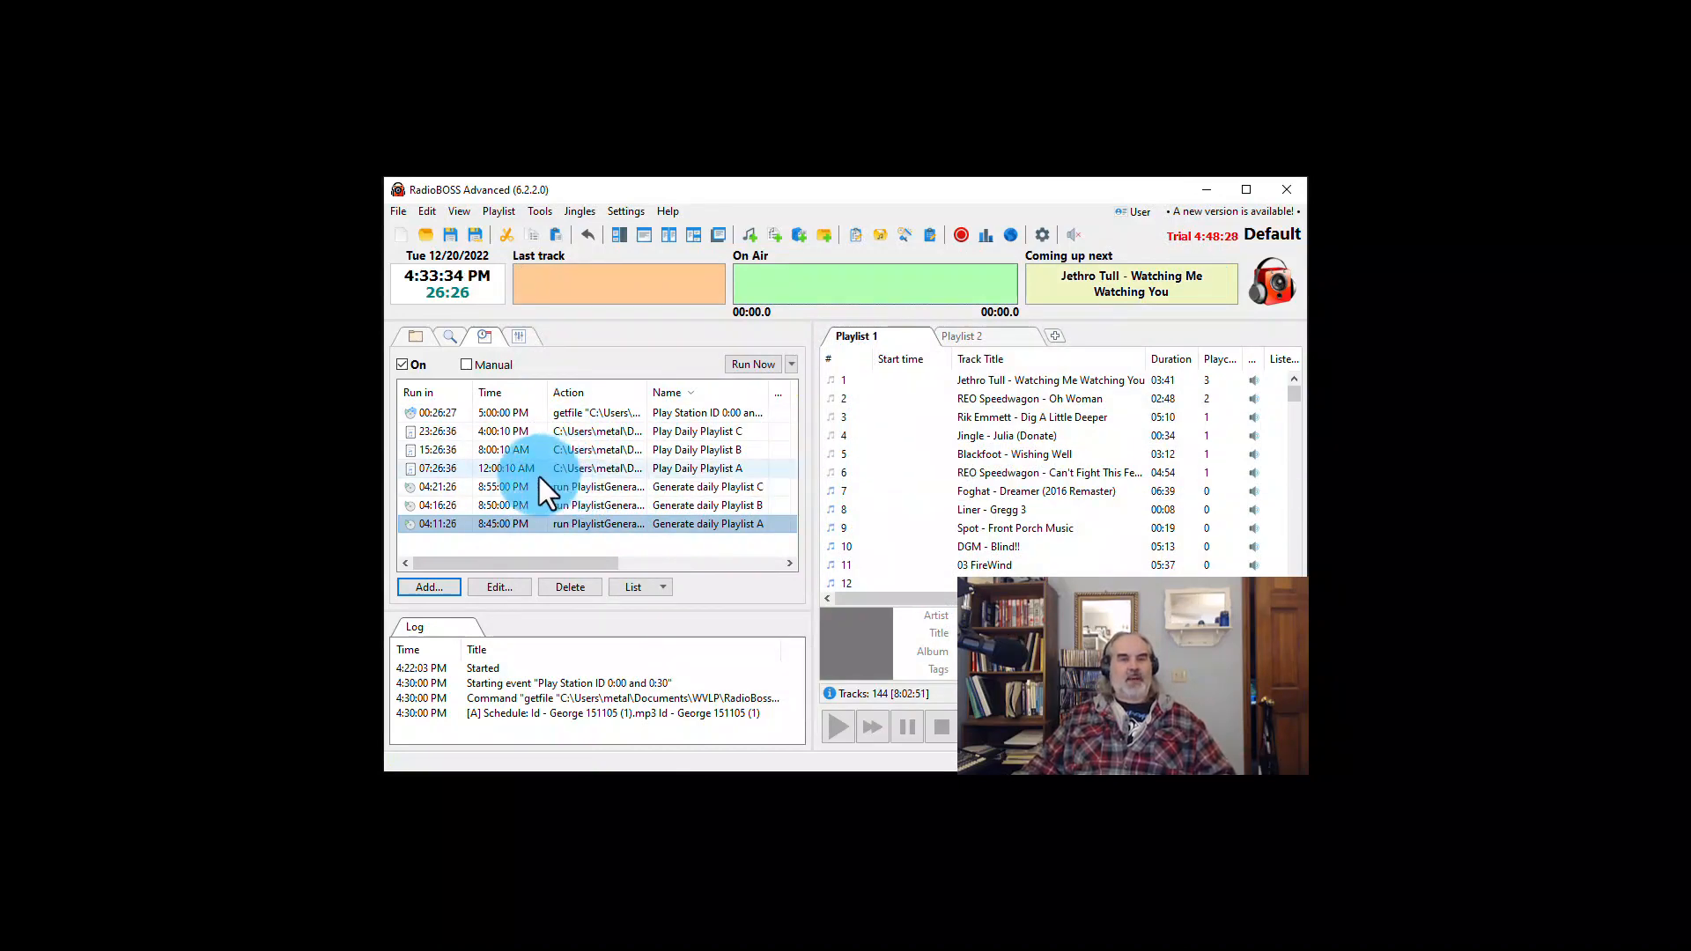
# Open the Play Daily Playlist A event and examine its start time and the ?yyyy-?mm-?dd date variables in its playlist filename
pyautogui.click(569, 468)
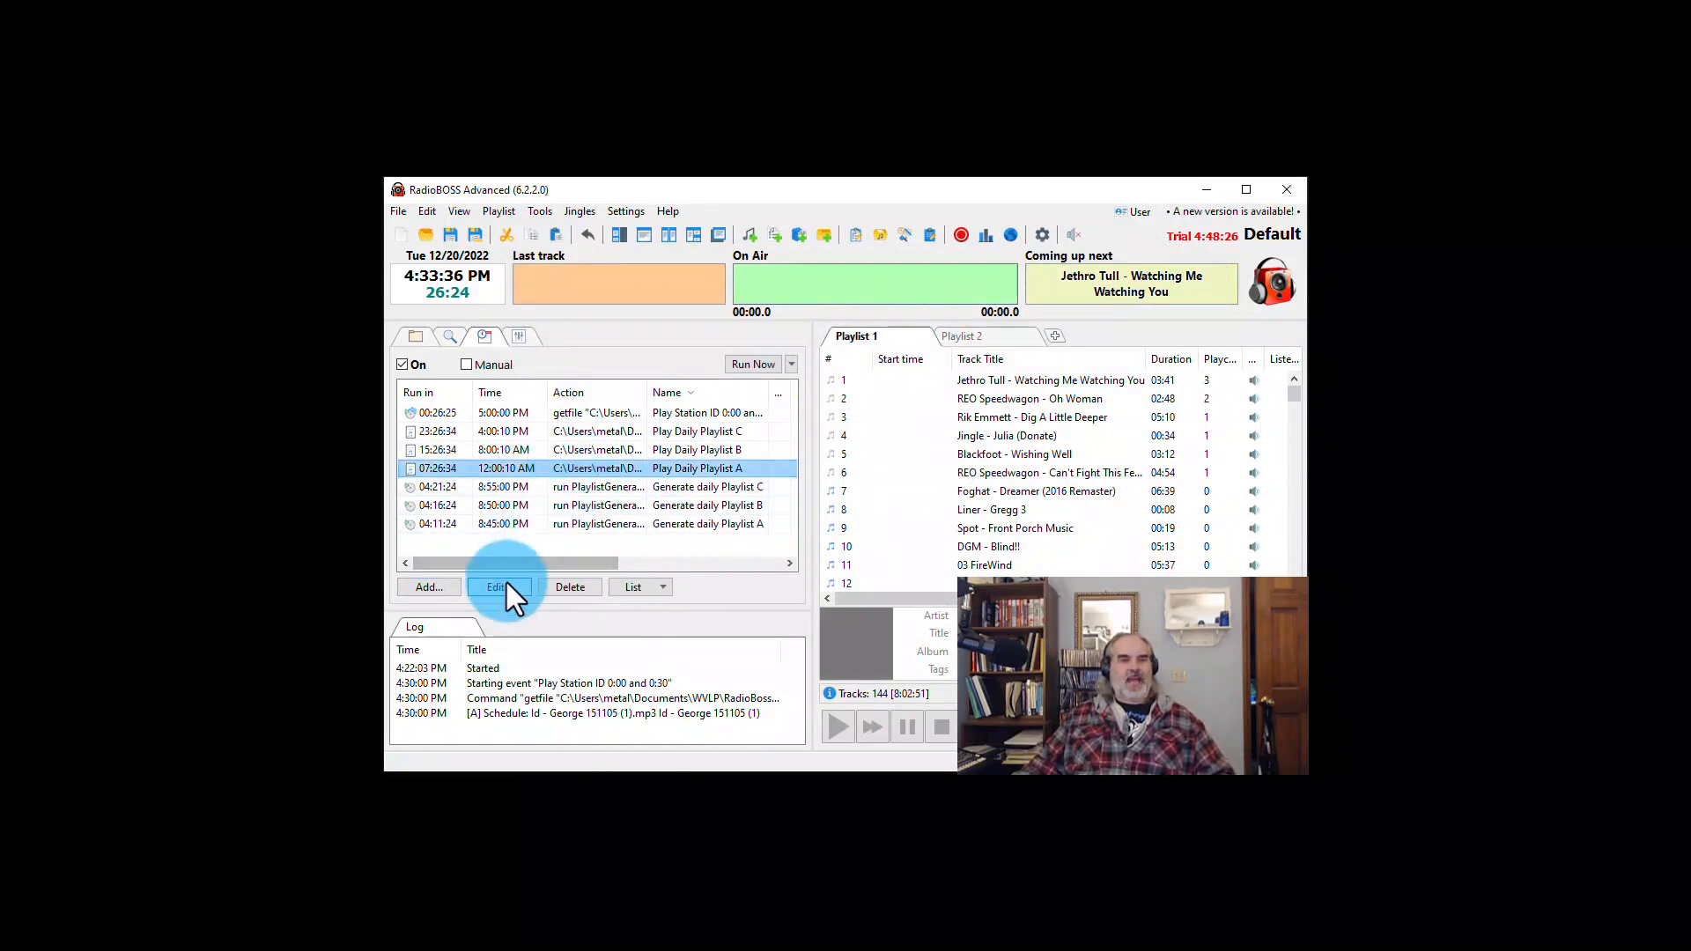
pyautogui.click(506, 583)
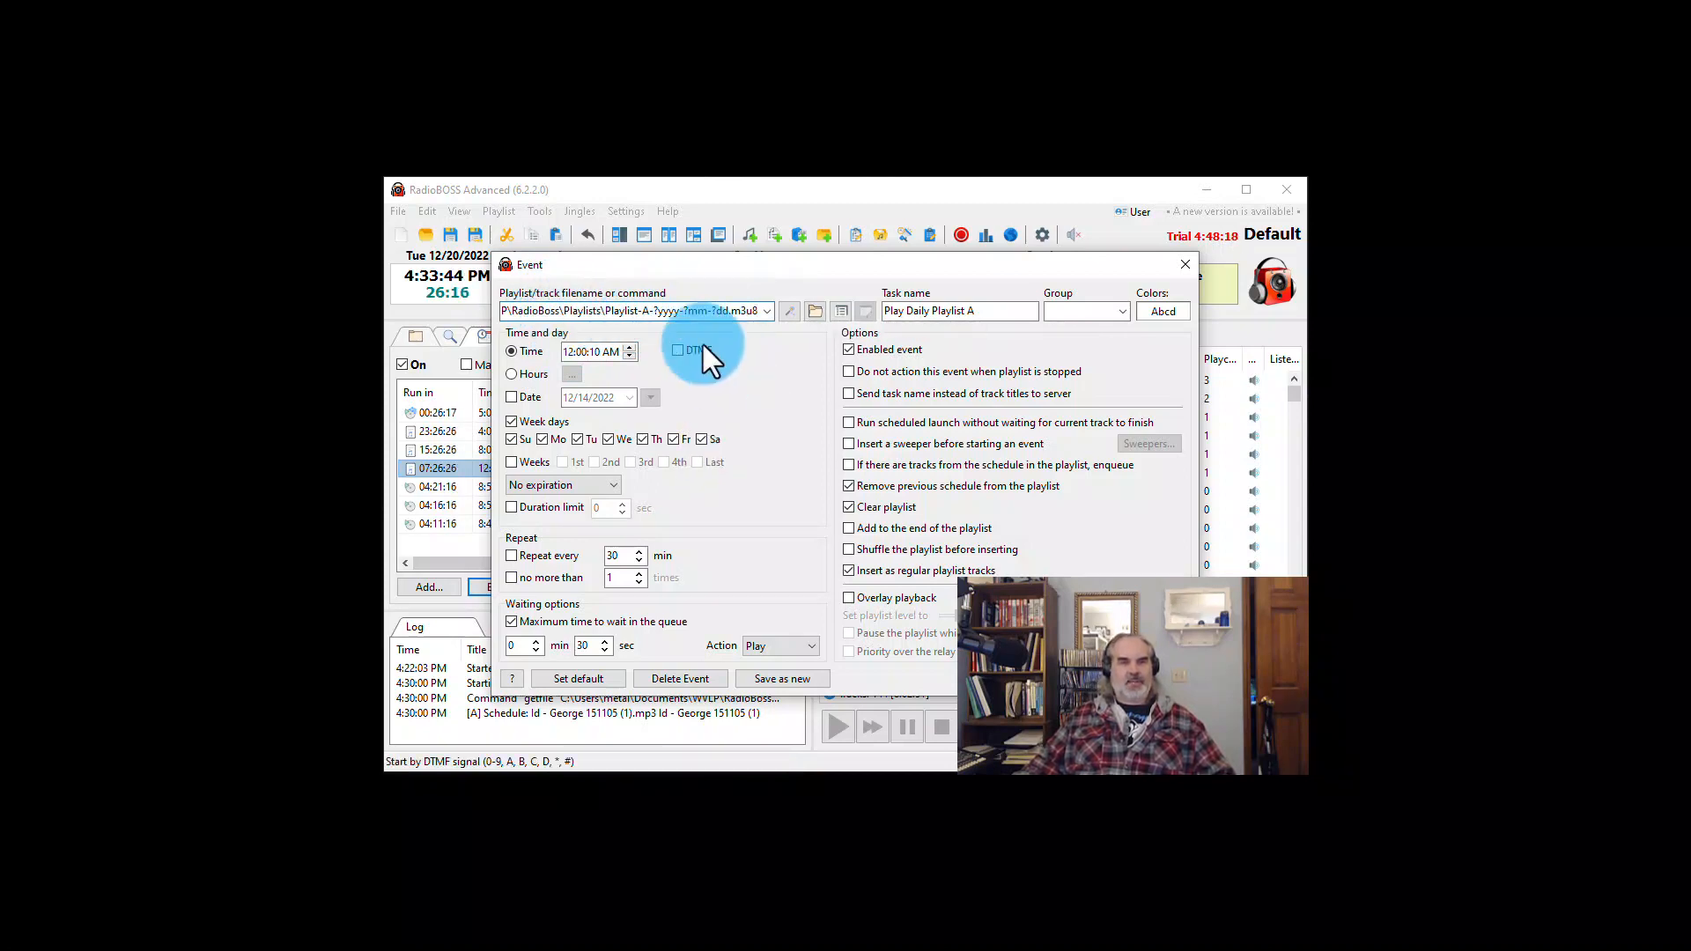
pyautogui.click(649, 310)
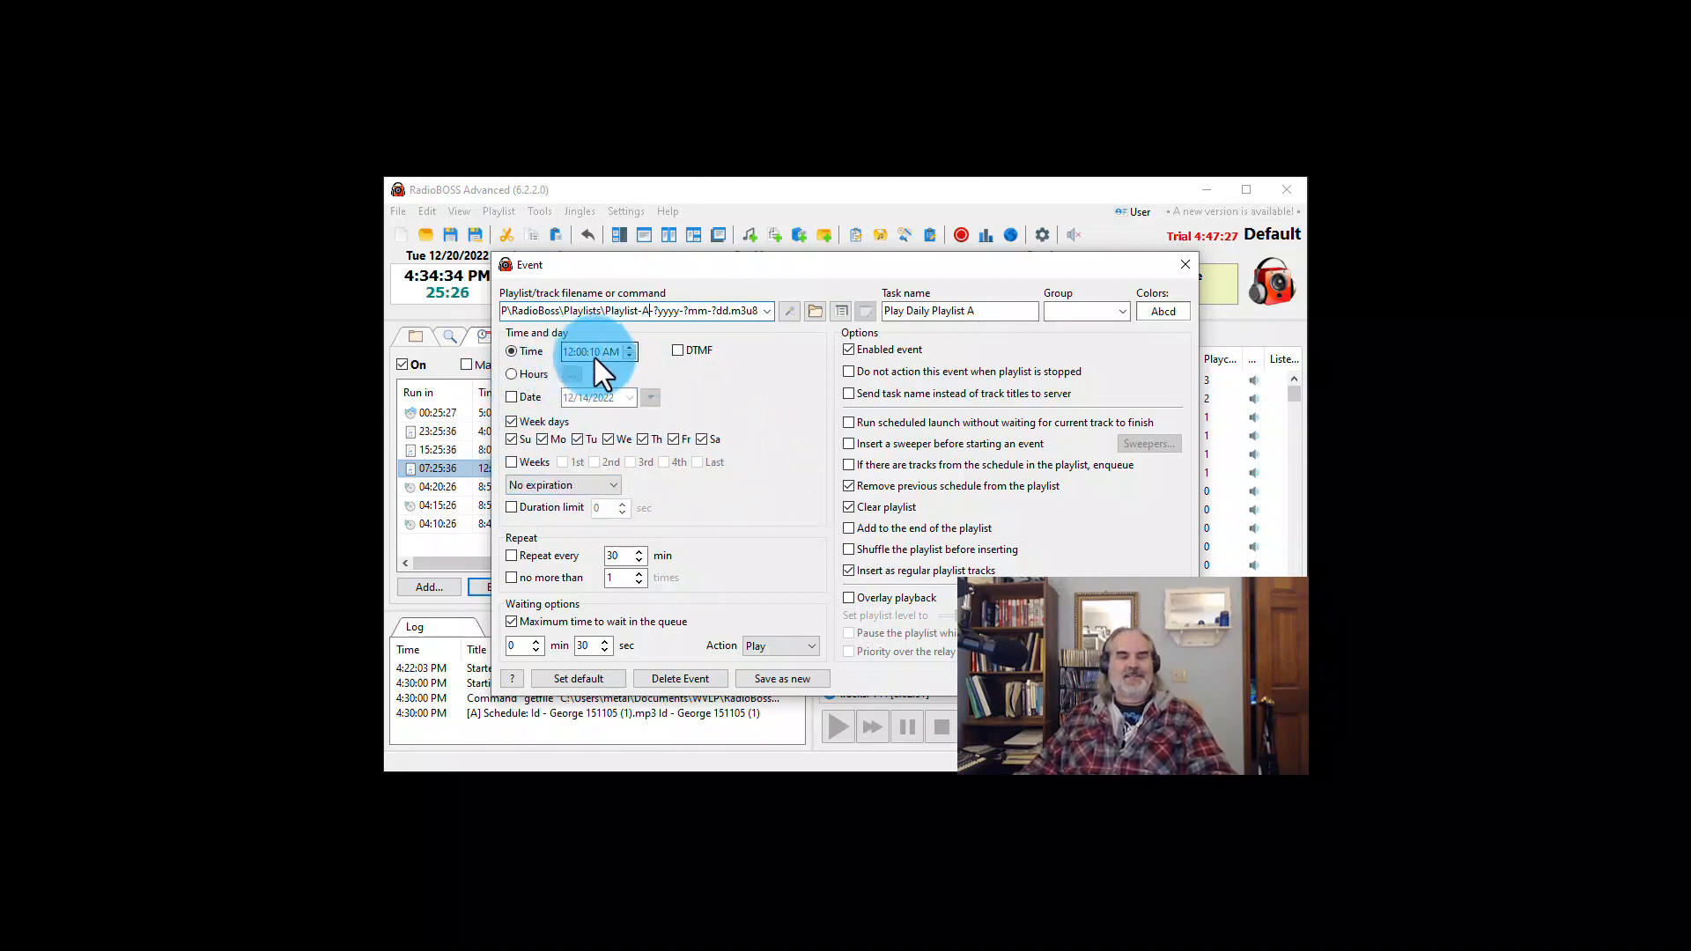
pyautogui.click(607, 310)
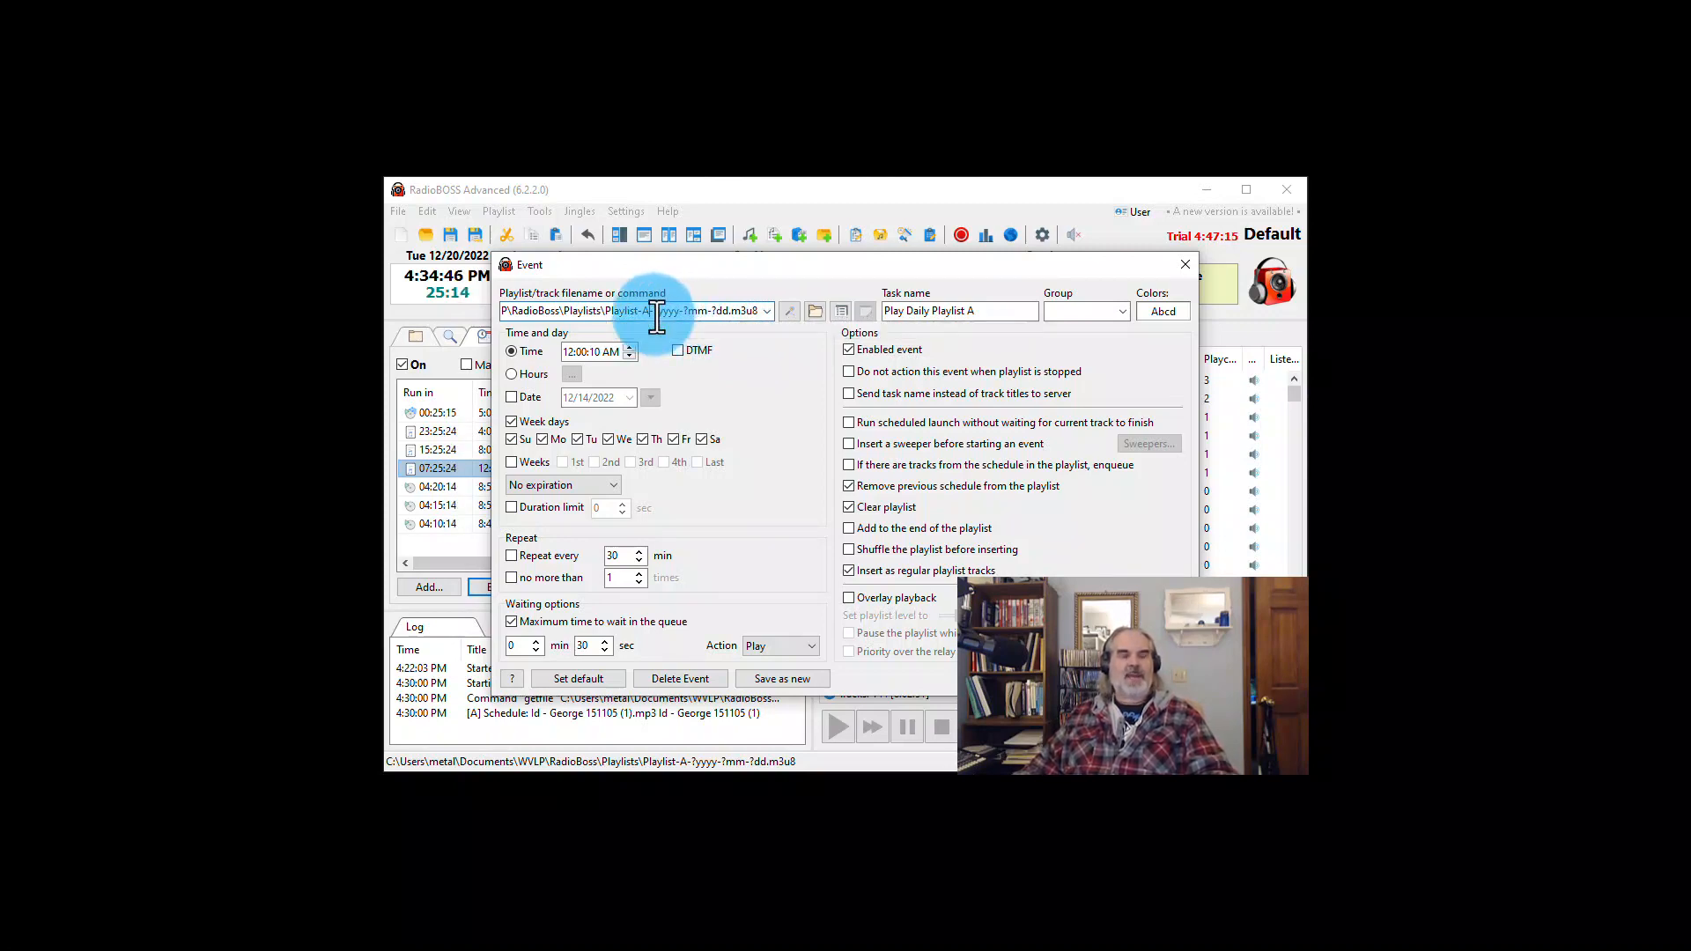
pyautogui.moveTo(649, 315); pyautogui.dragTo(716, 314)
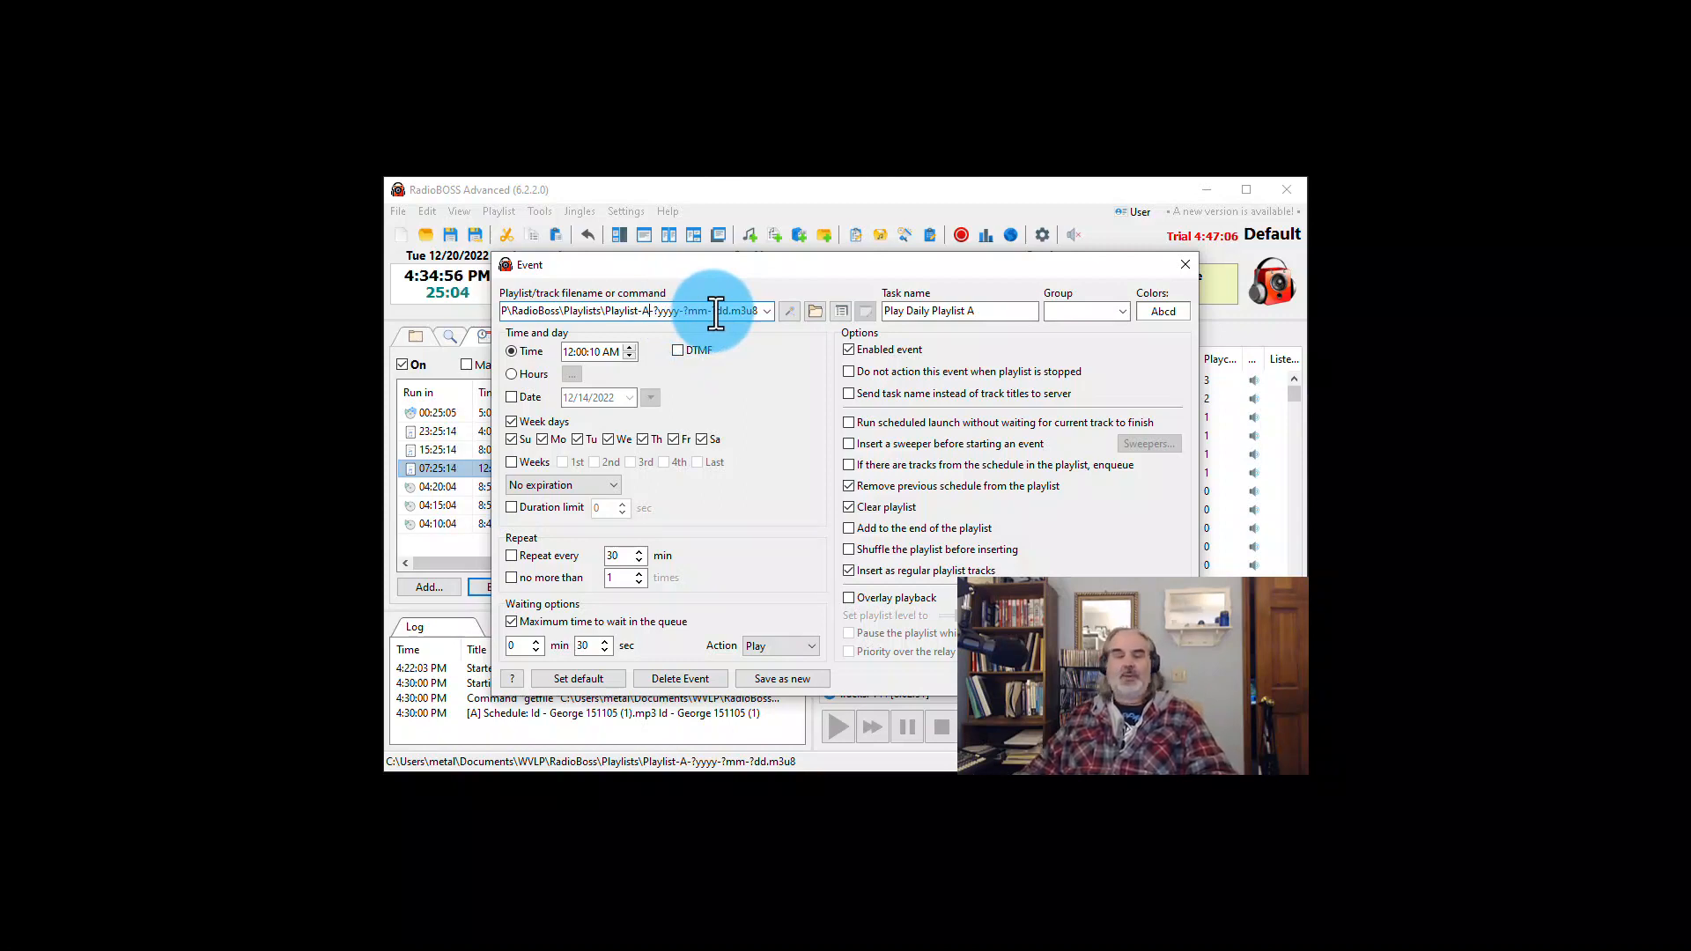
pyautogui.moveTo(715, 314)
pyautogui.mouseDown()
pyautogui.moveTo(679, 315)
pyautogui.moveTo(719, 317)
pyautogui.mouseUp()
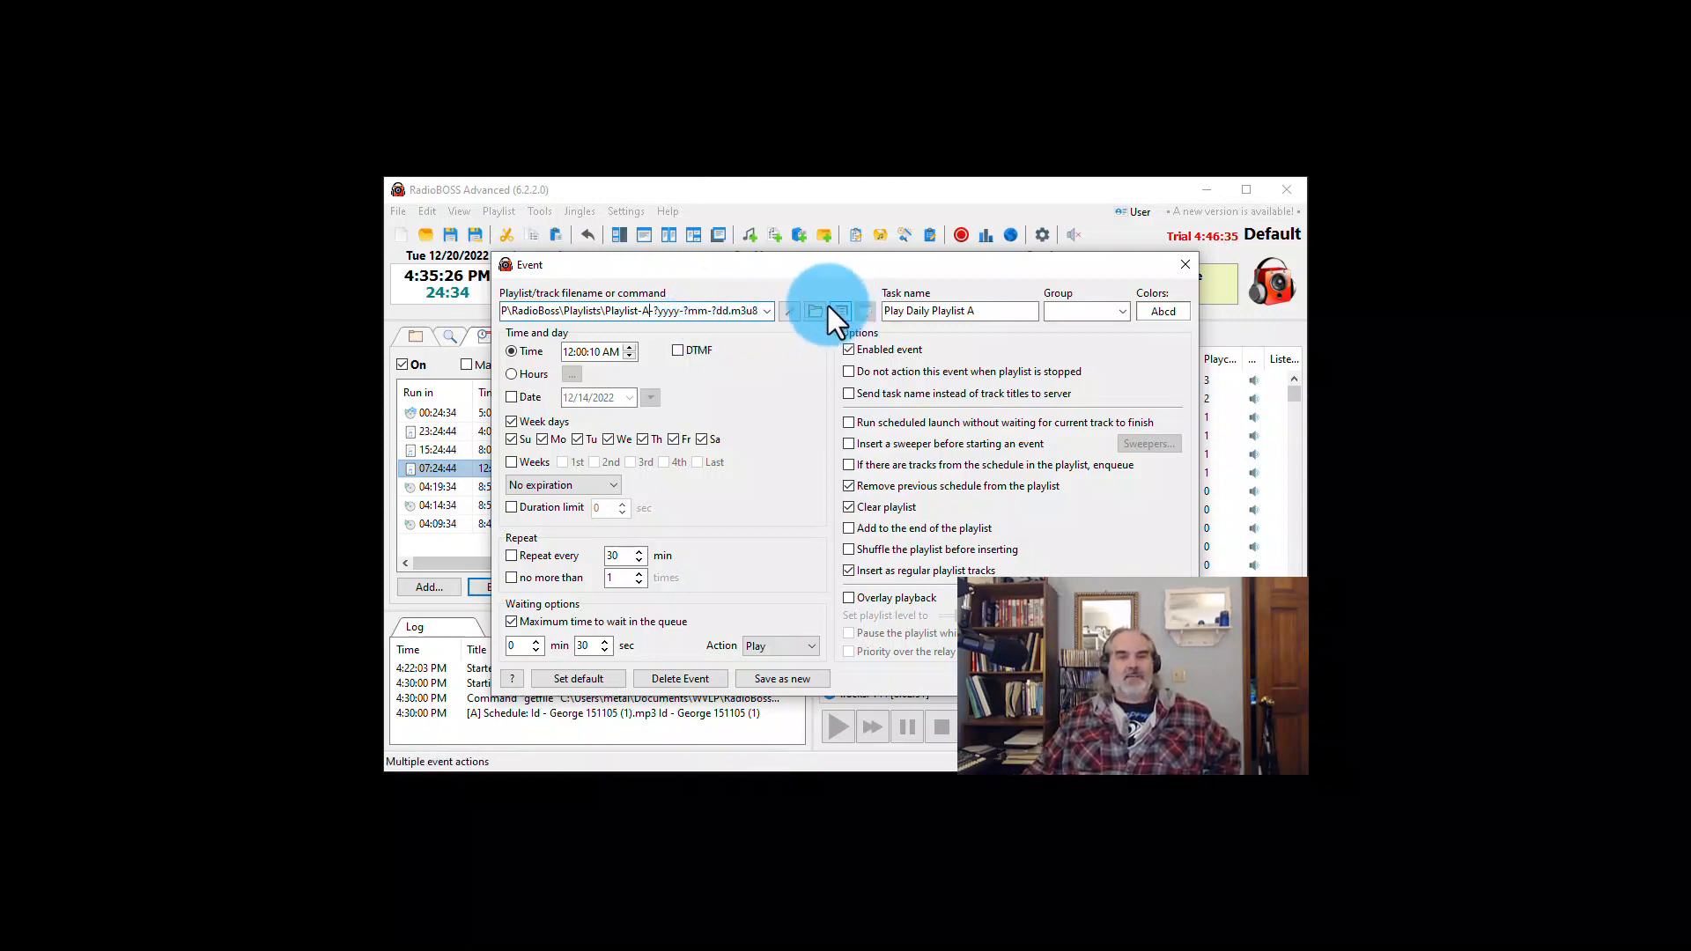
# Review the Play Daily Playlist A event's task name, maximum queue wait and playlist-clearing options, then close the event
pyautogui.moveTo(882, 310); pyautogui.dragTo(996, 314)
pyautogui.click(996, 314)
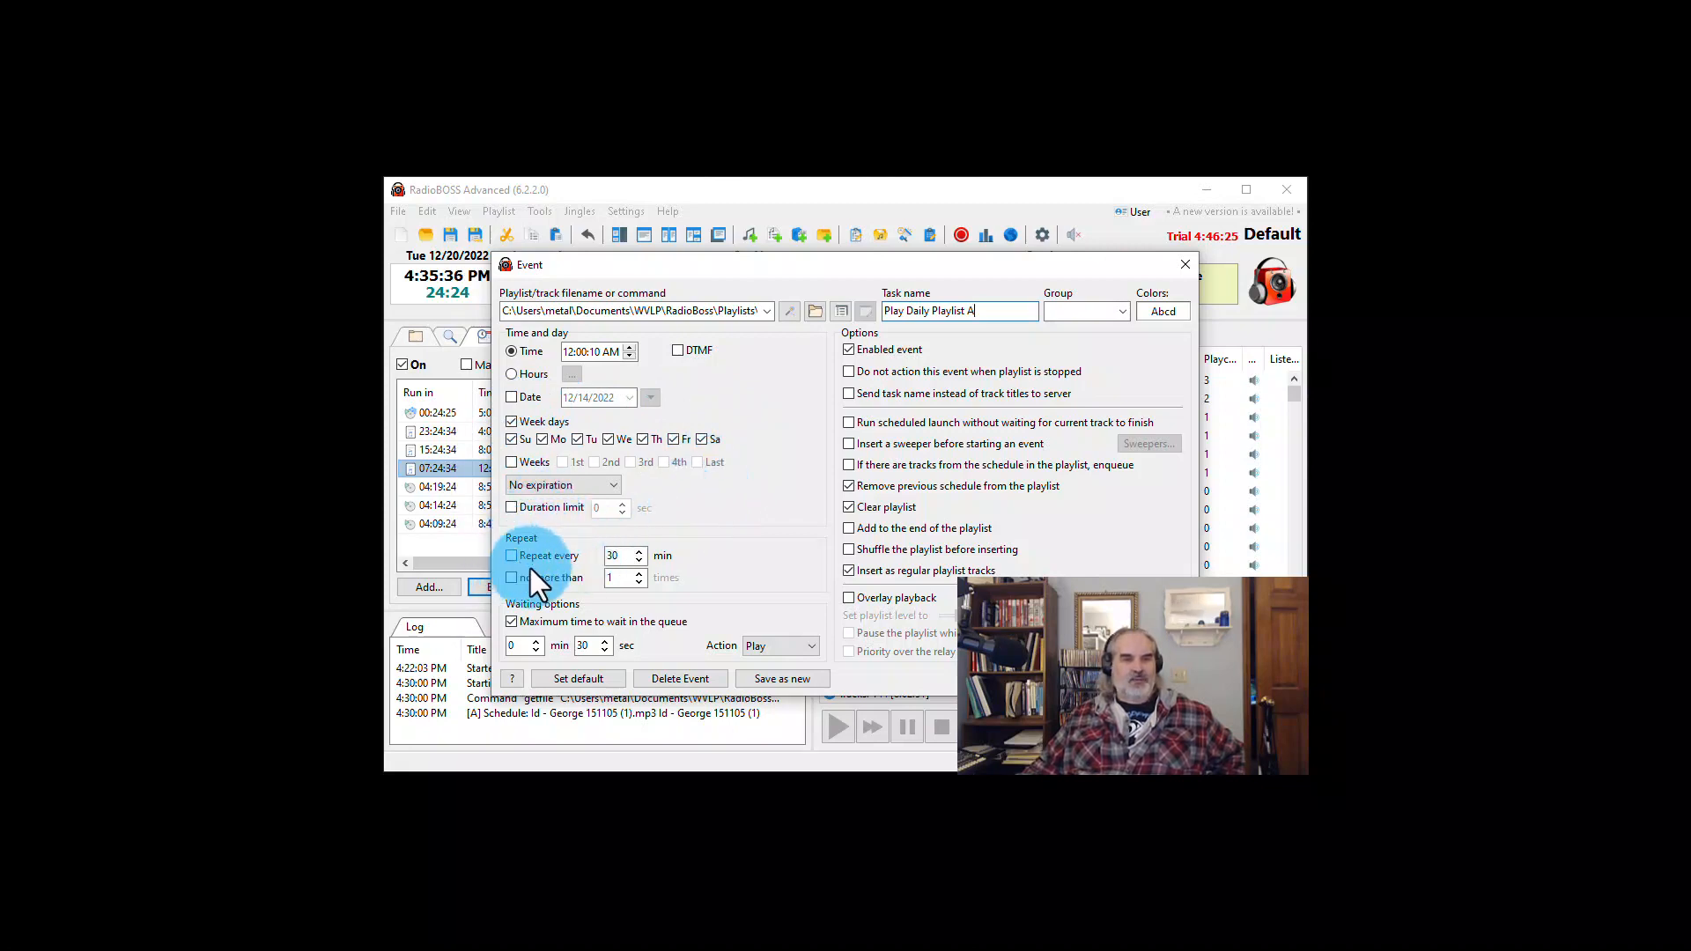
pyautogui.doubleClick(588, 645)
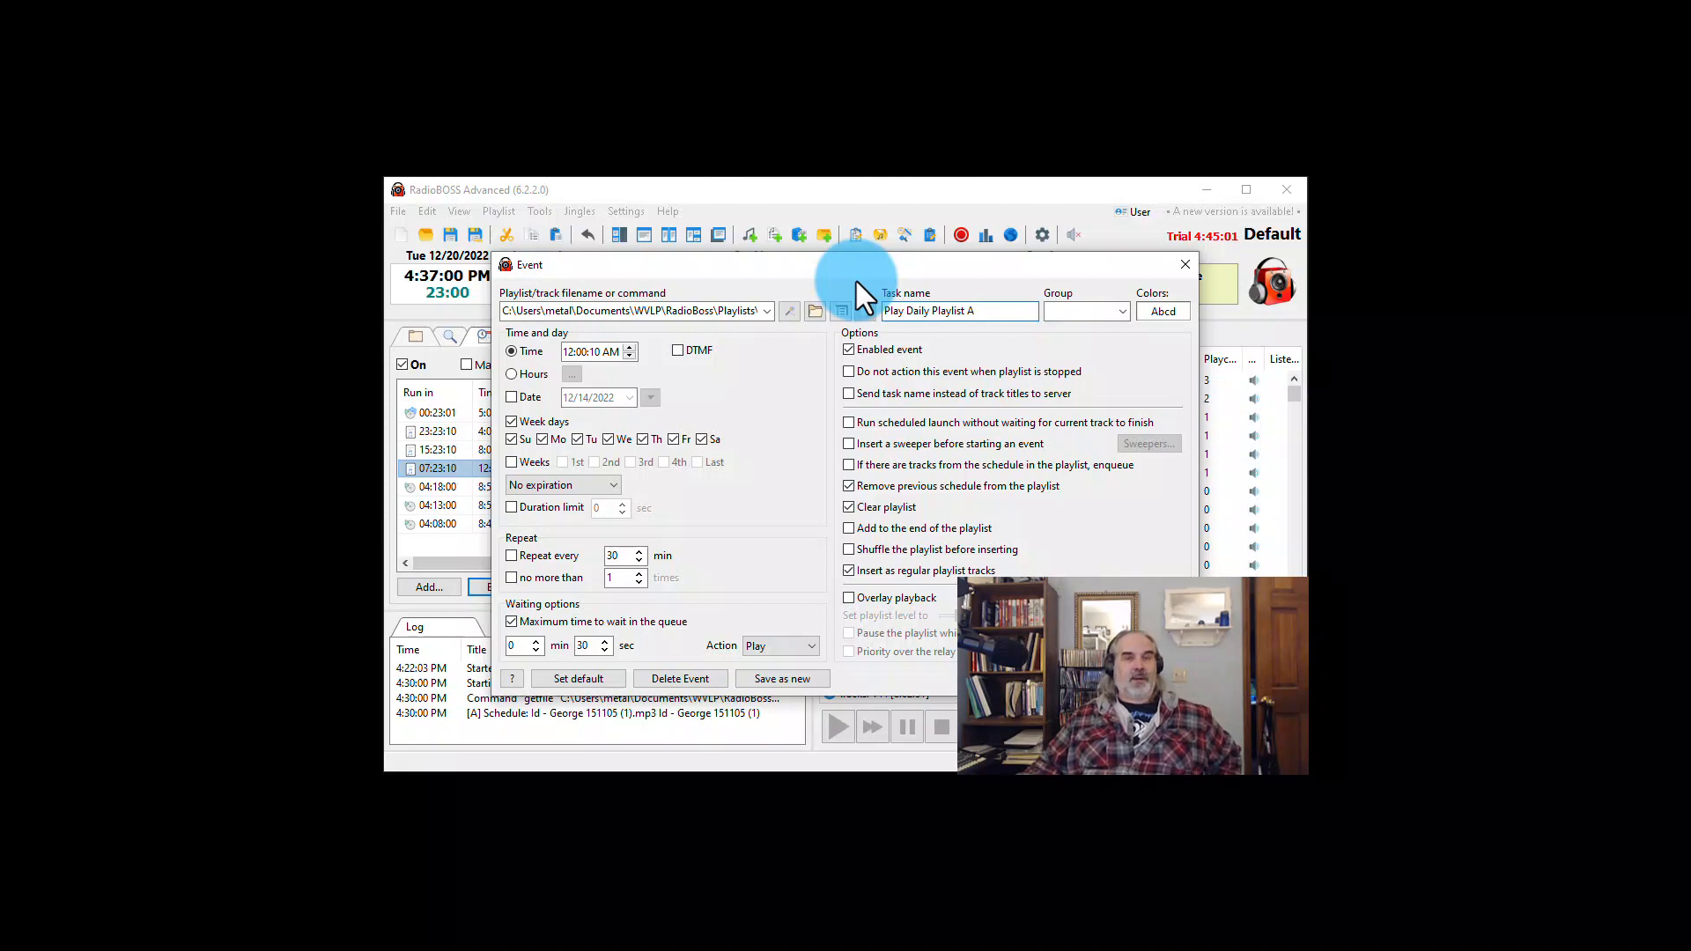
pyautogui.click(848, 507)
pyautogui.click(848, 486)
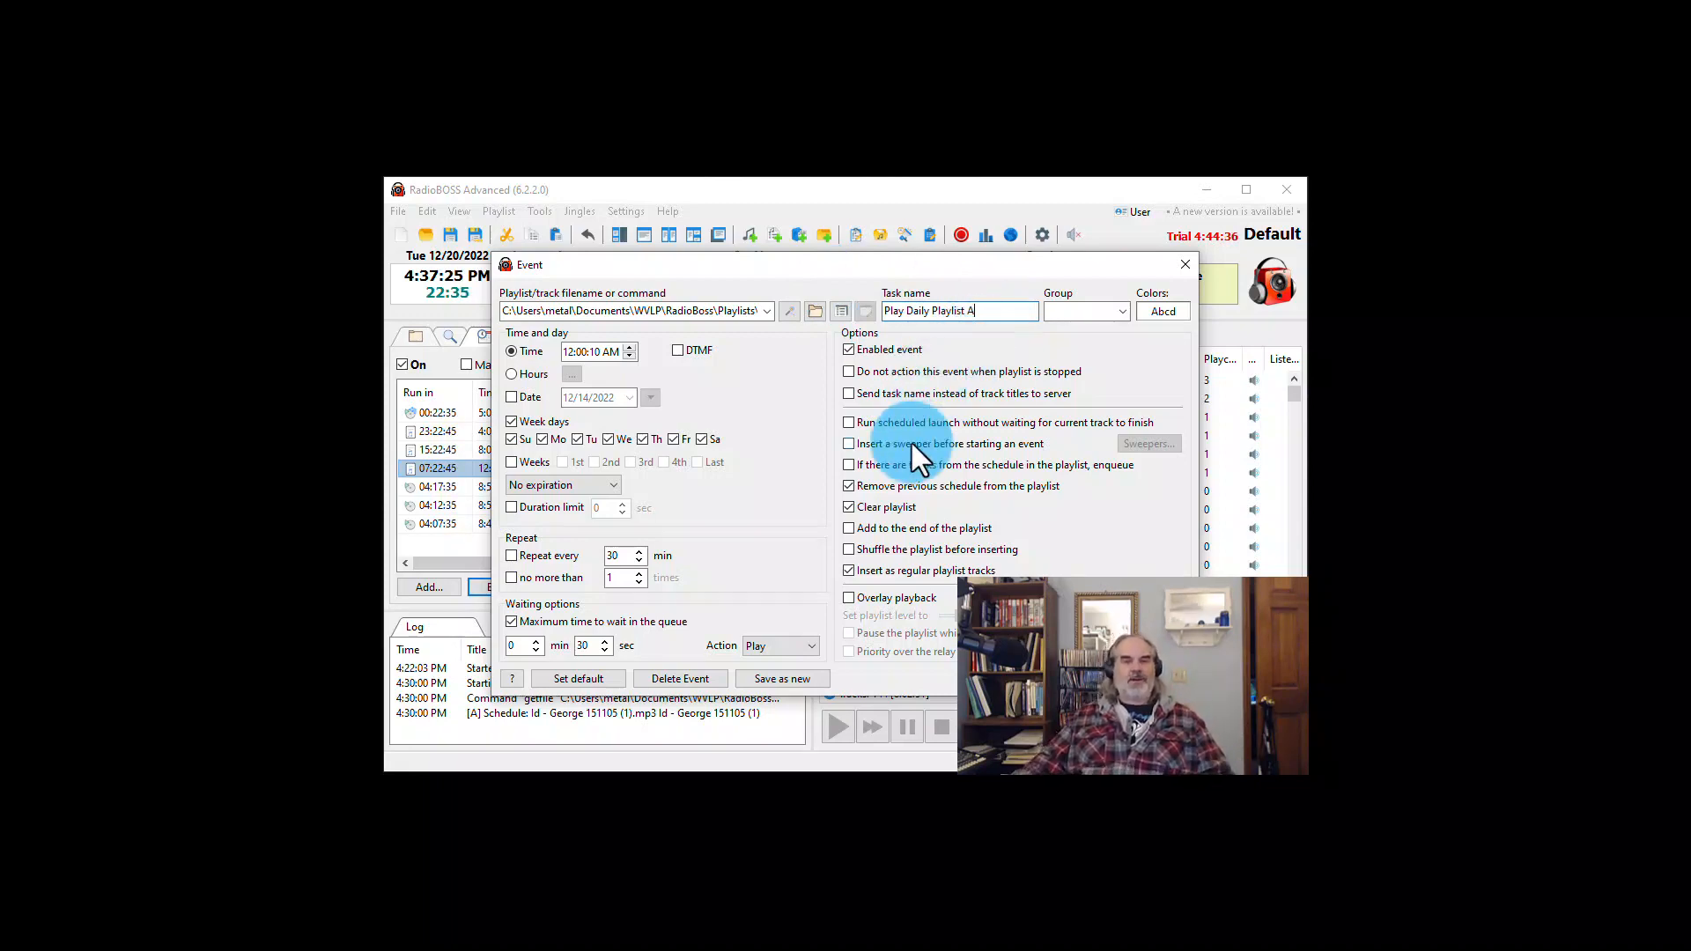
pyautogui.press('Return')
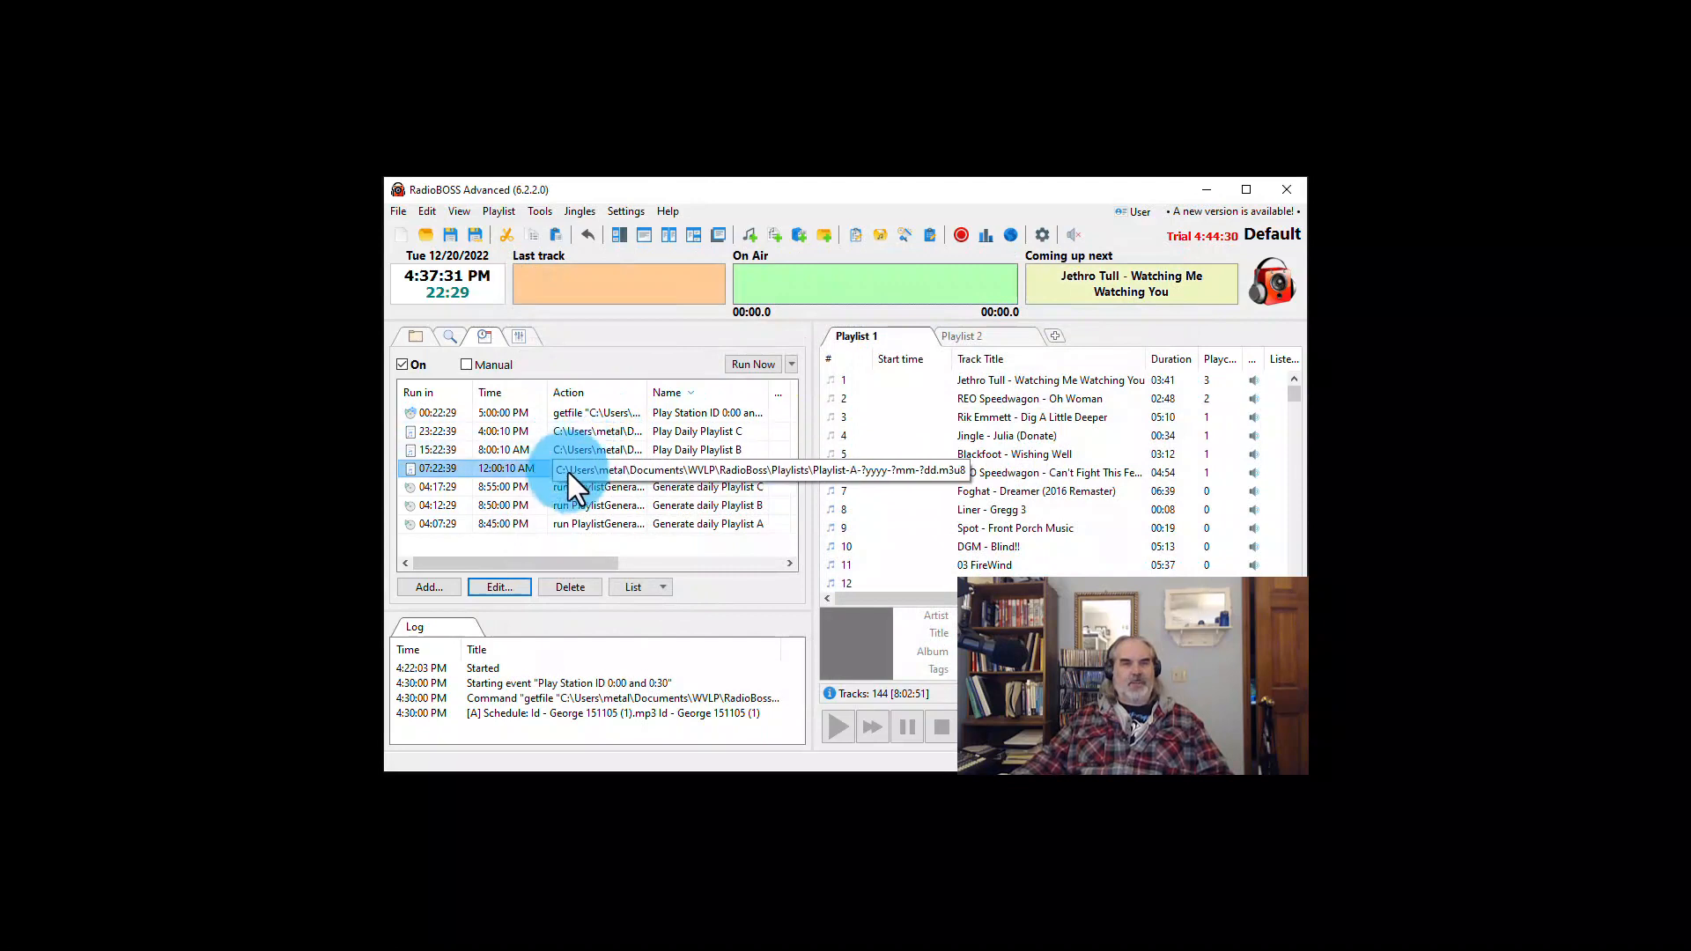
# Open the Play Daily Playlist C event, compare the playlist letter in its filename and task name, then close the event
pyautogui.click(525, 451)
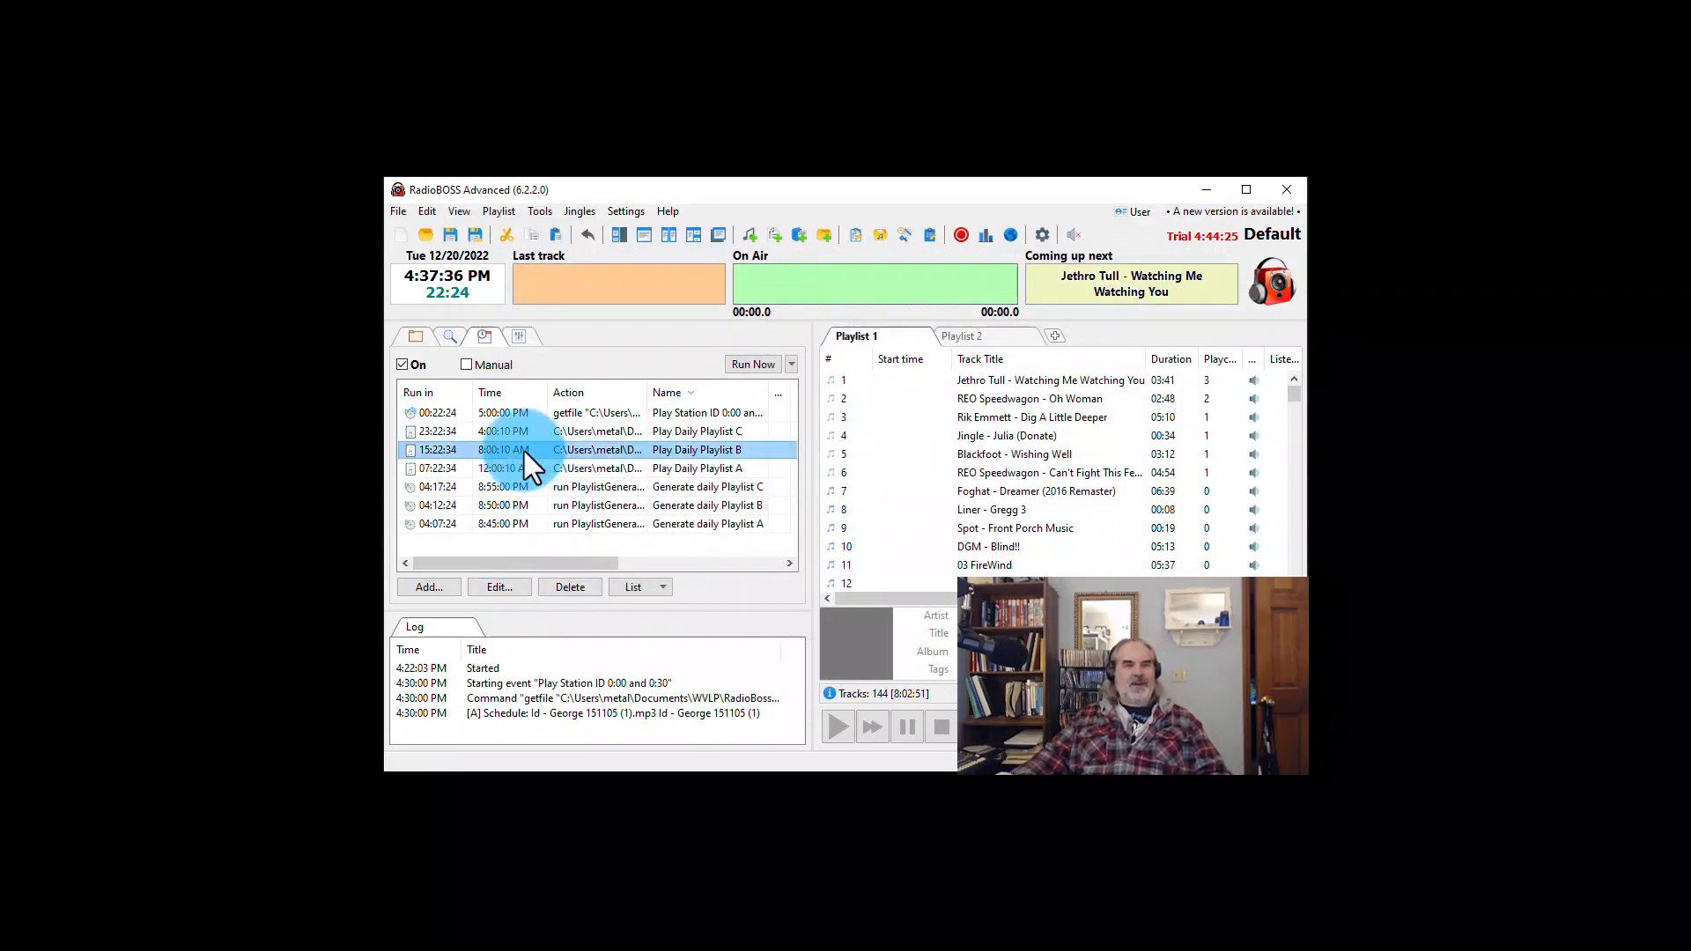
pyautogui.click(522, 432)
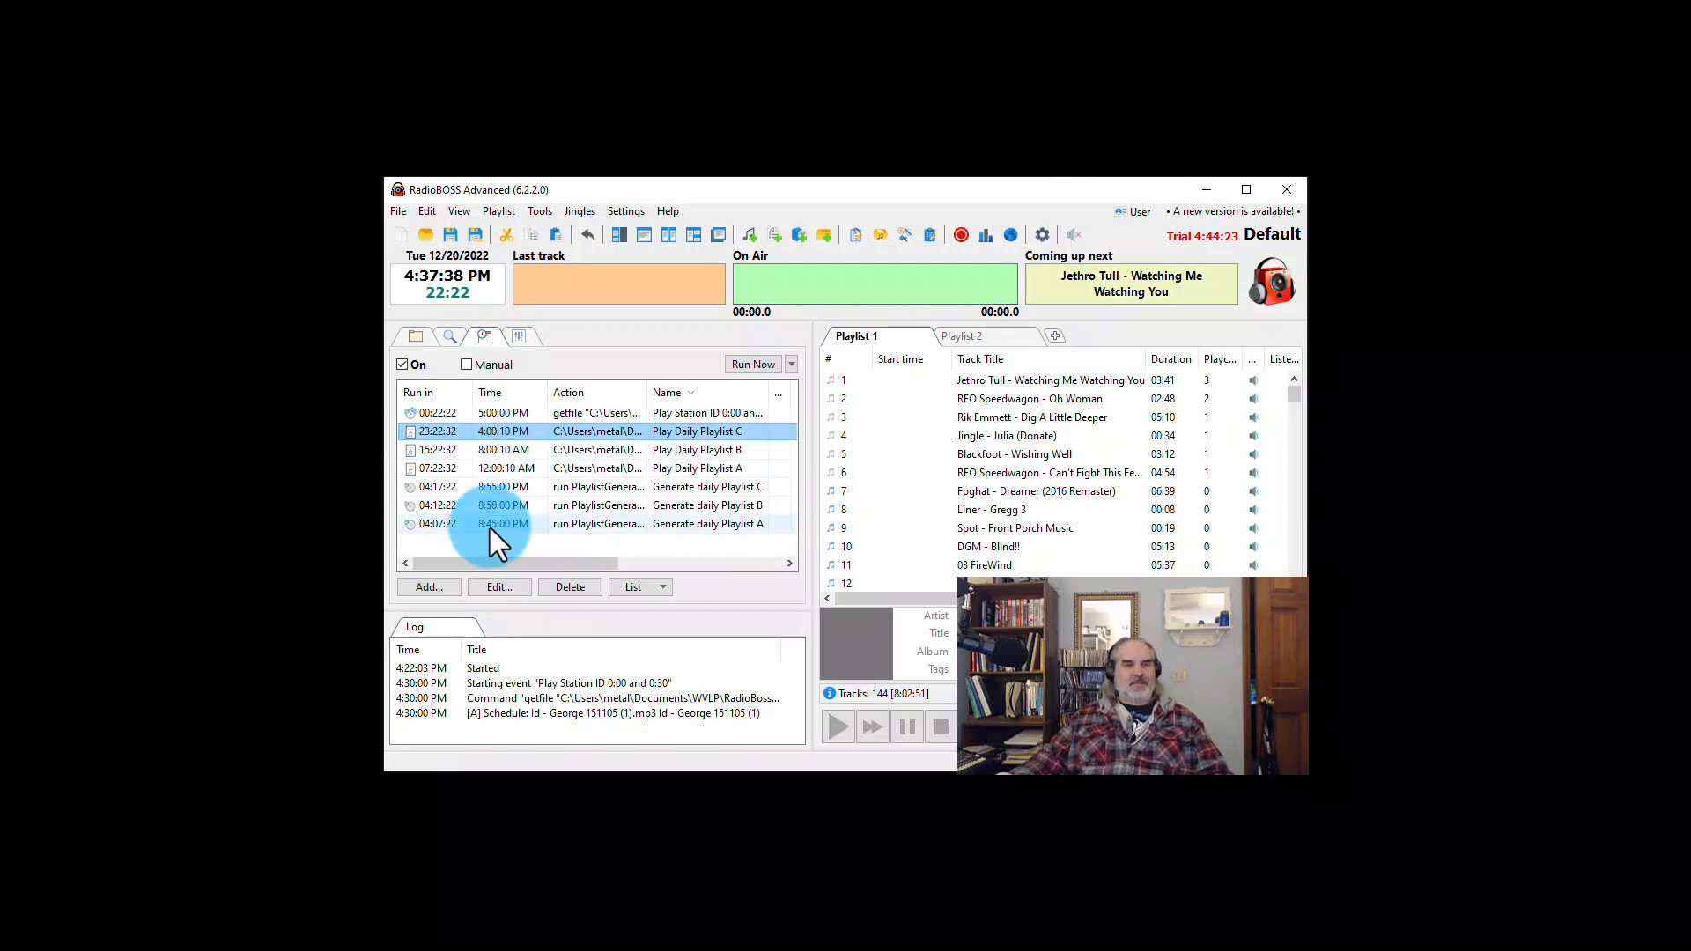
pyautogui.click(497, 586)
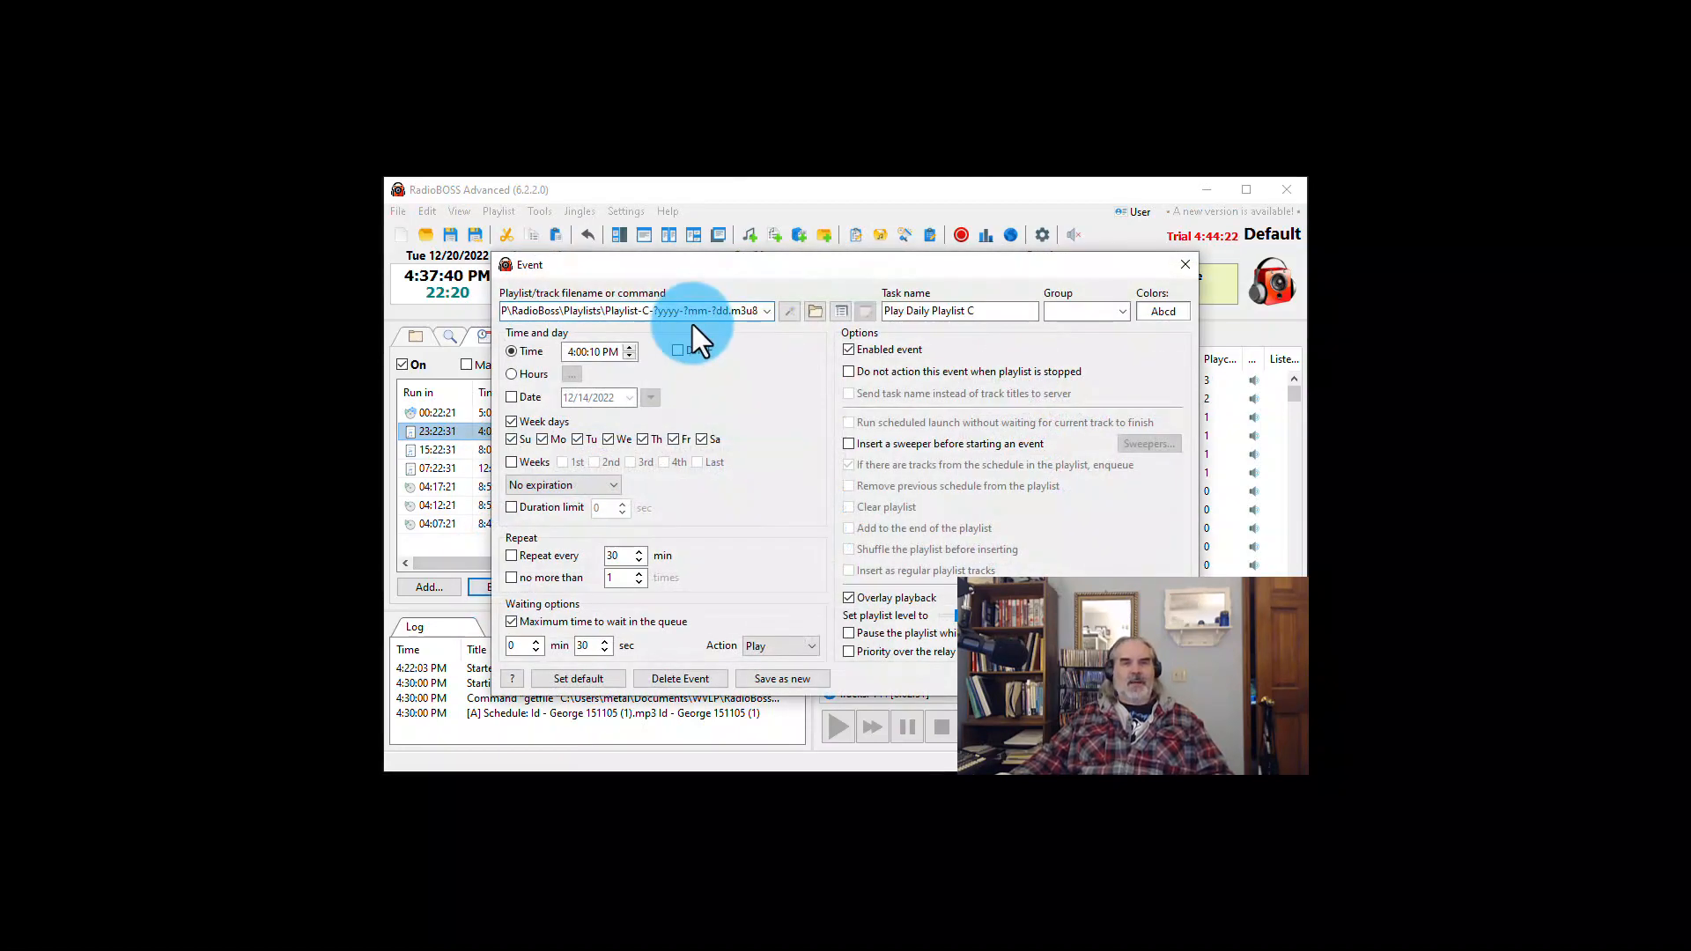
pyautogui.doubleClick(647, 312)
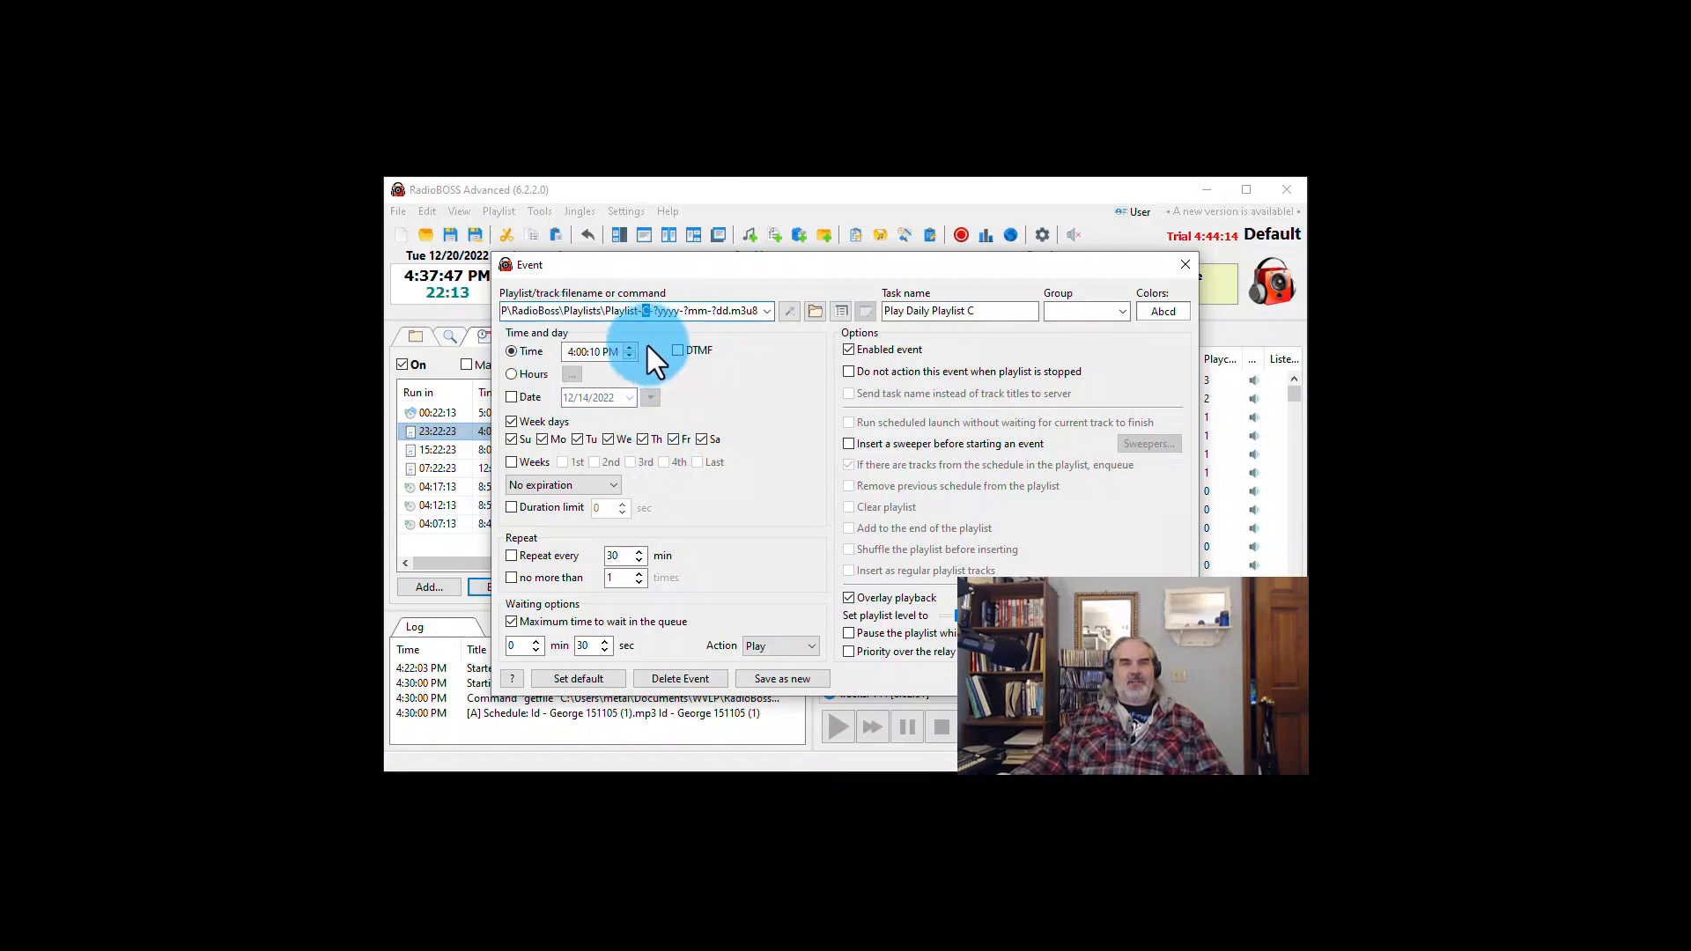
pyautogui.doubleClick(973, 311)
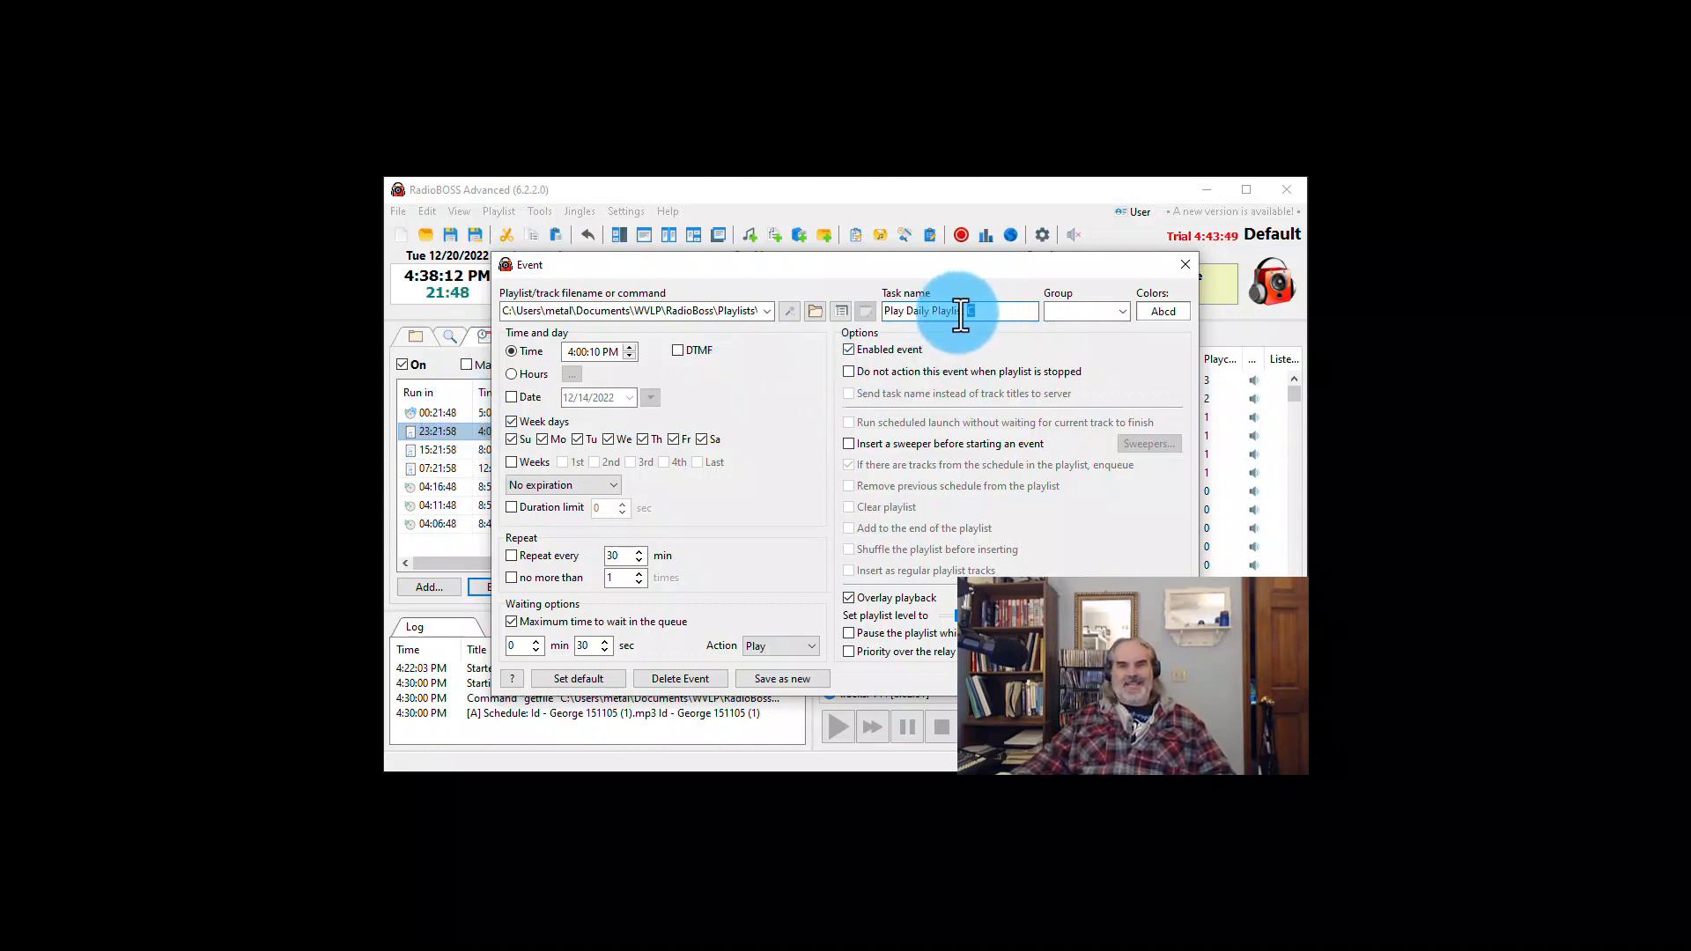
pyautogui.doubleClick(695, 311)
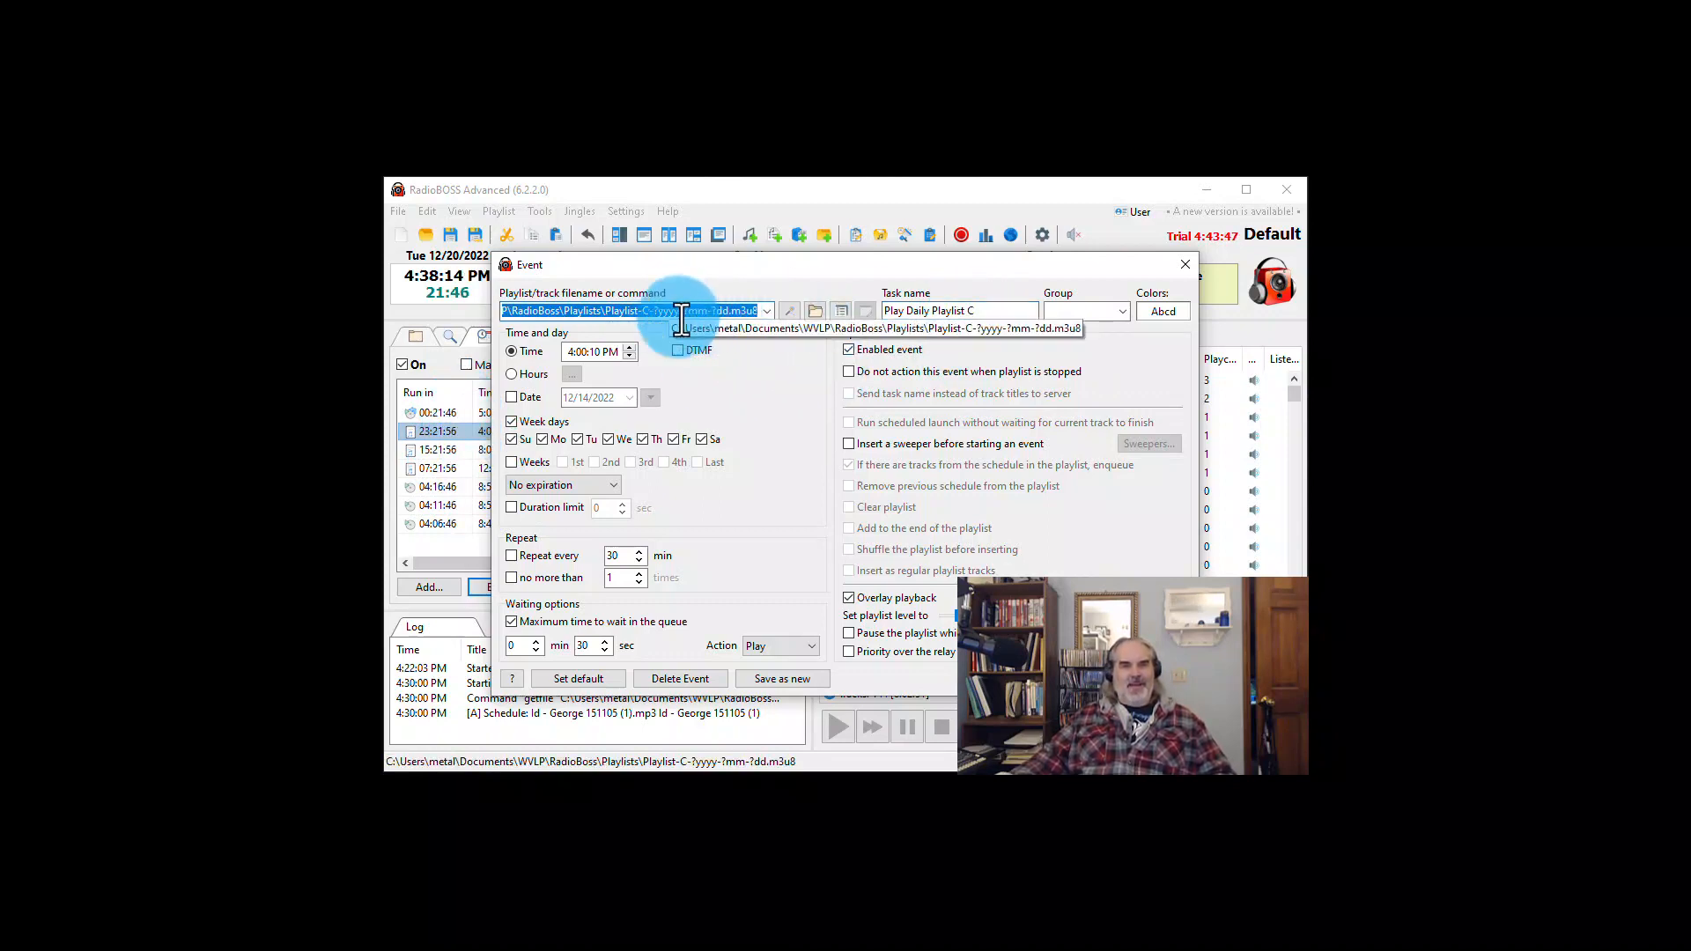
pyautogui.click(683, 312)
pyautogui.doubleClick(648, 311)
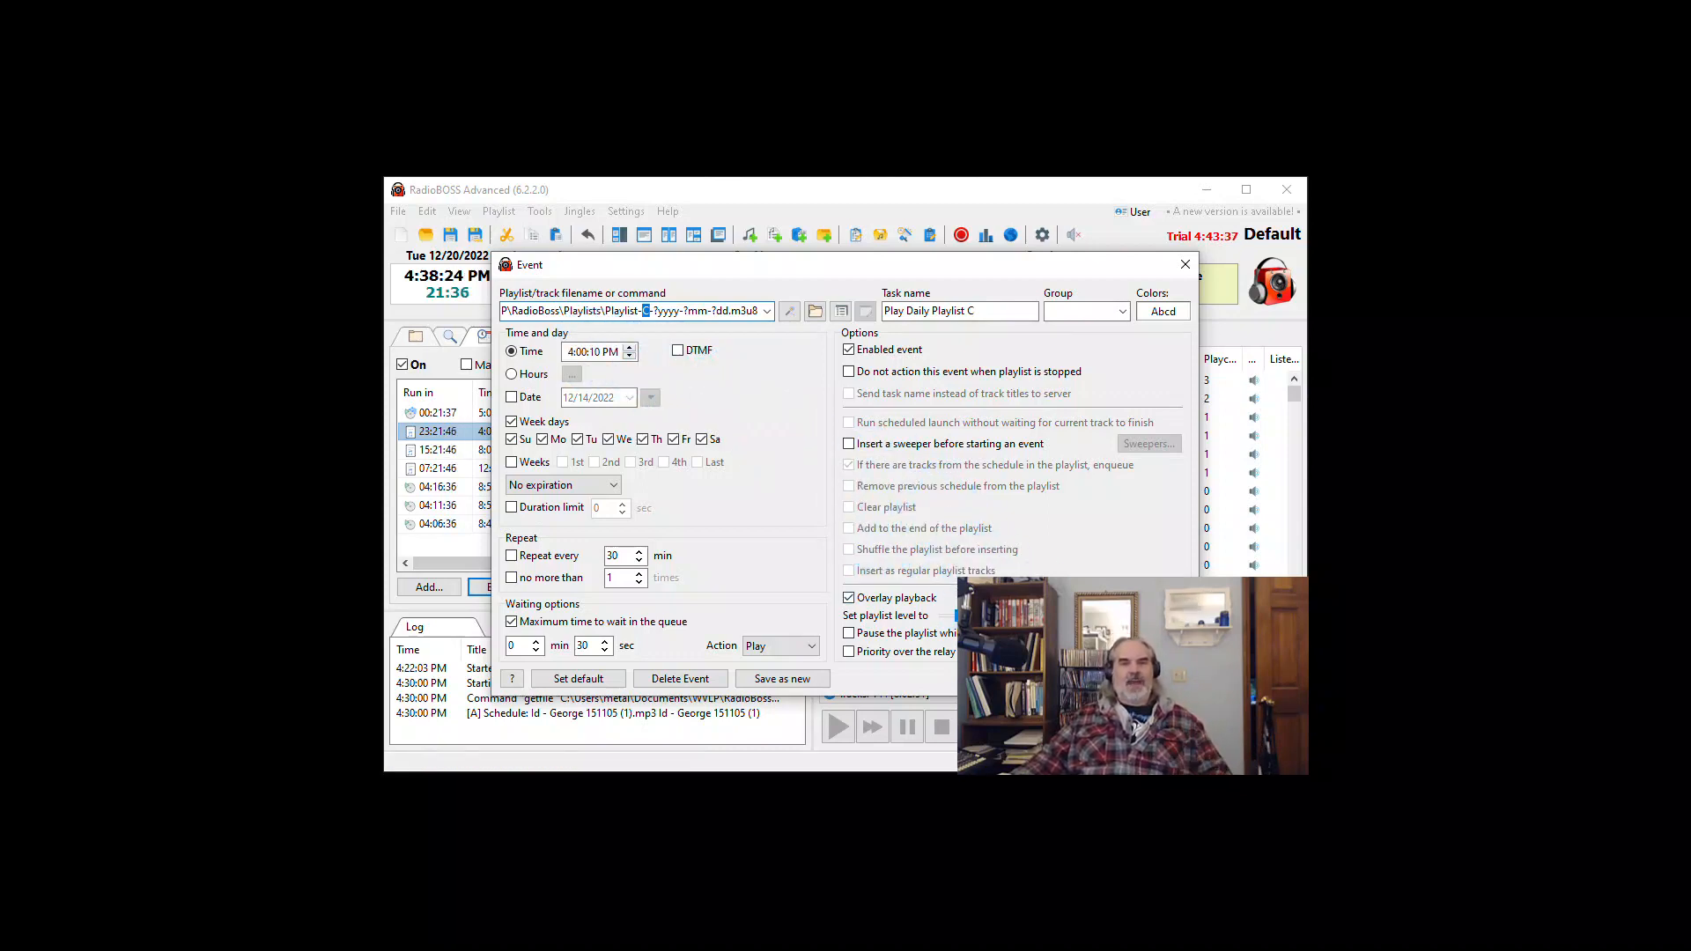
pyautogui.press('Home')
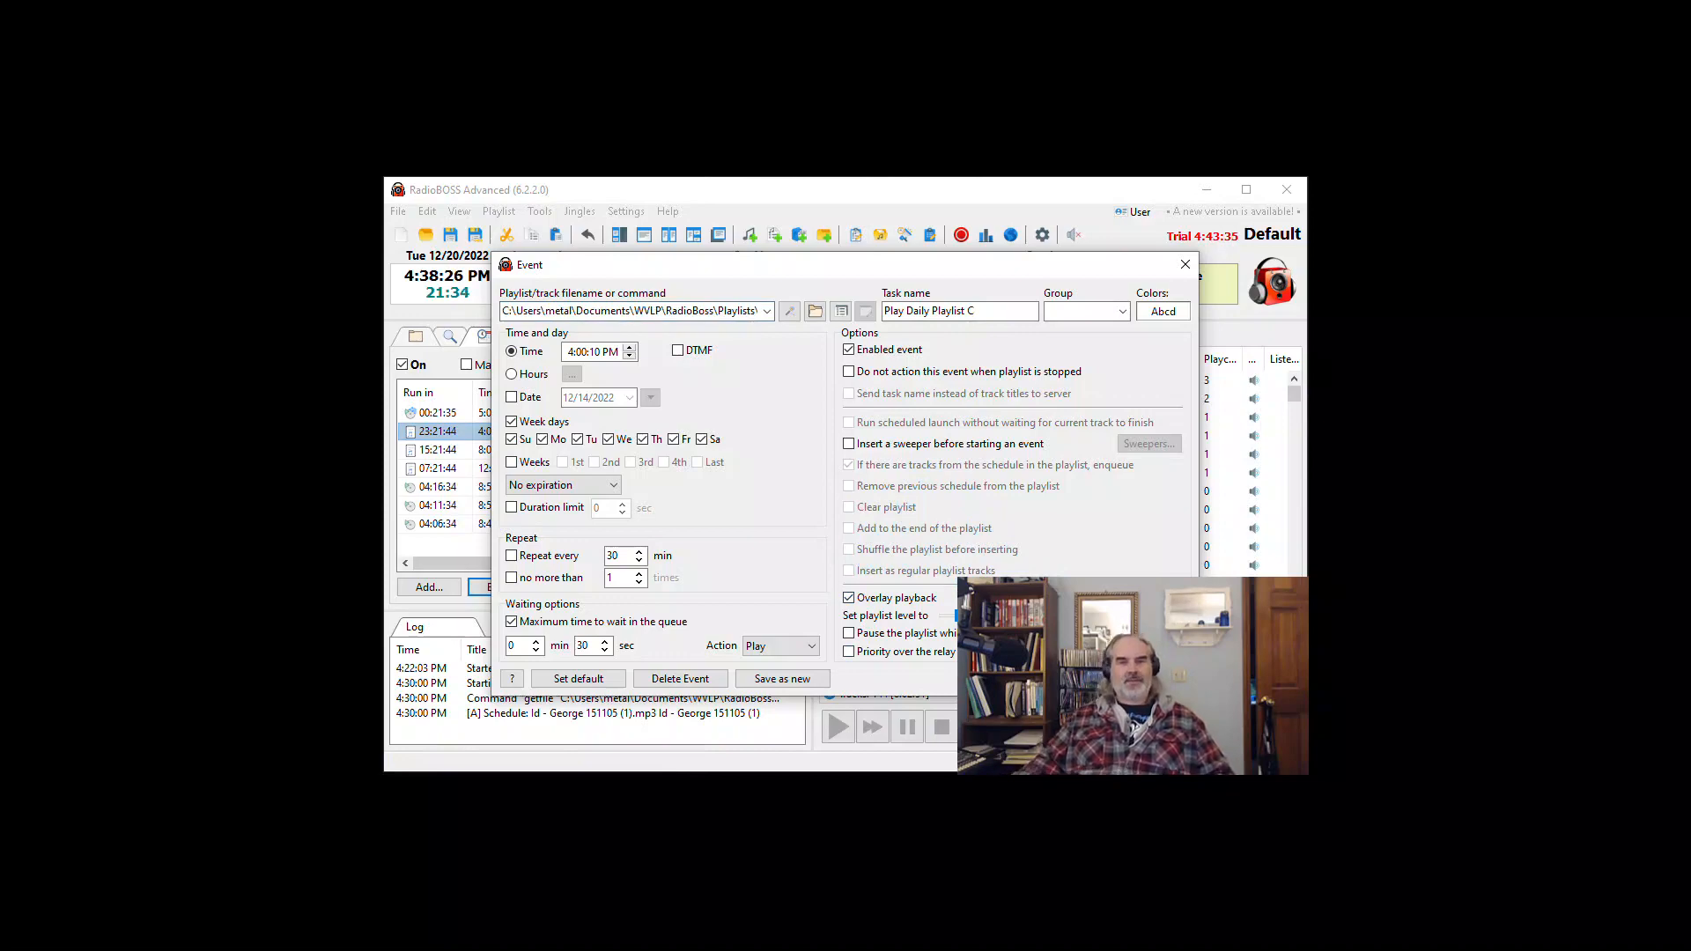
pyautogui.click(1143, 678)
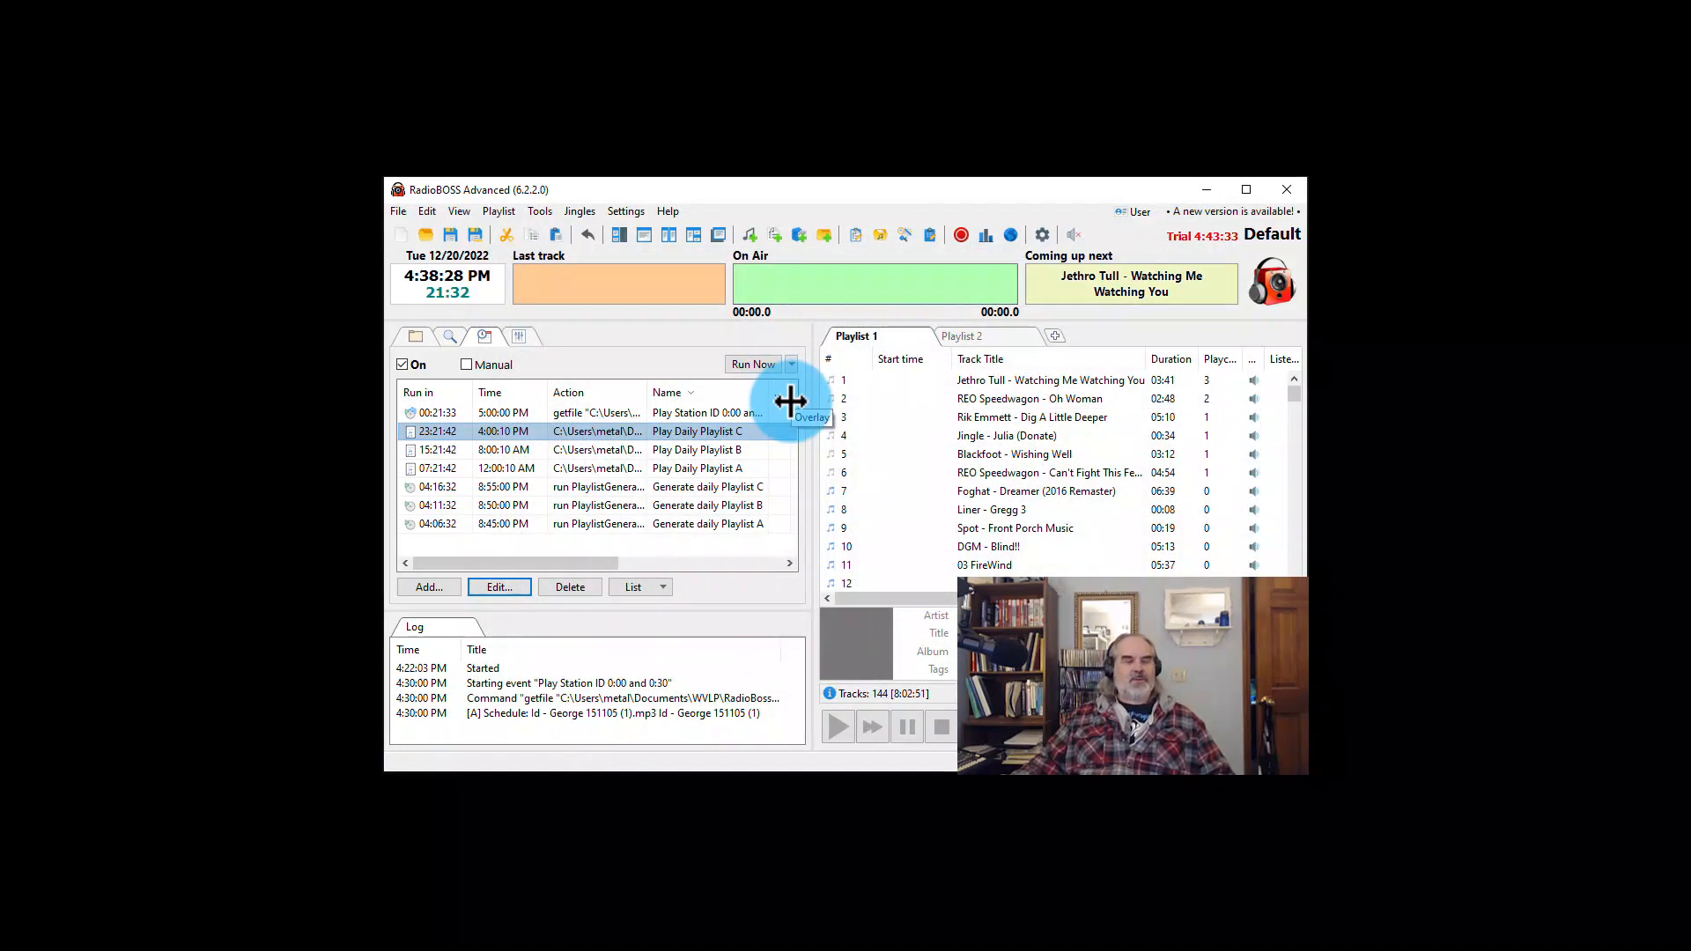
# Add a new event with the Scheduler Wizard's Play a track or playlist action, using Jazz - 210129.mp3 from the Shows folder
pyautogui.click(547, 413)
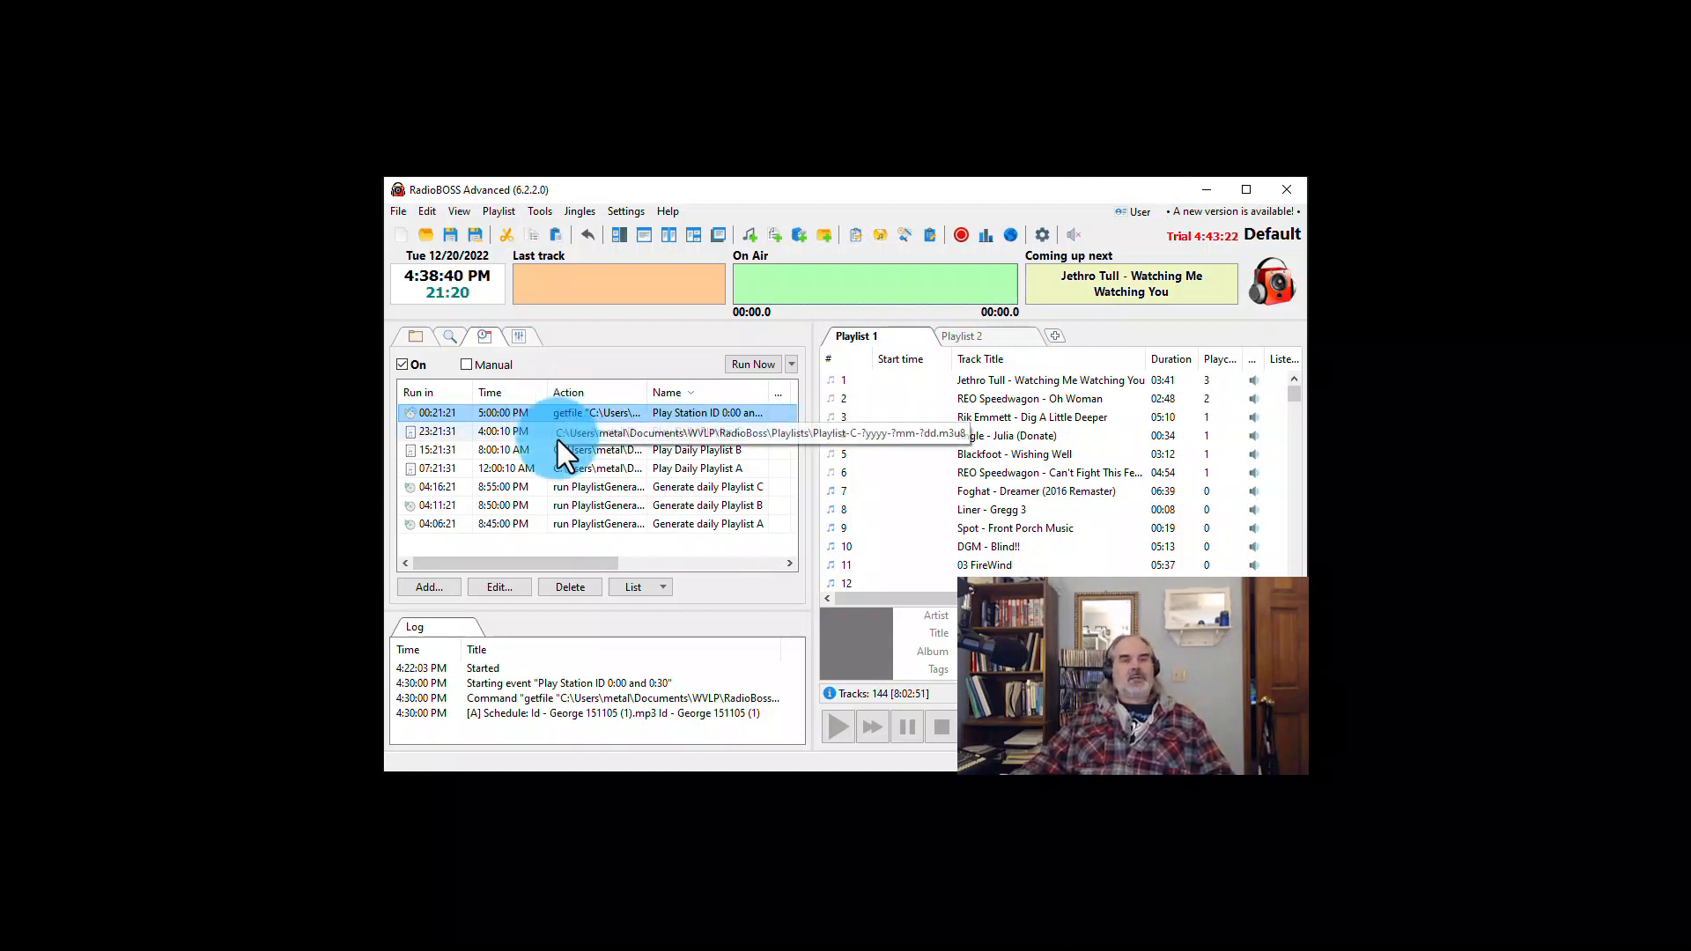
pyautogui.click(461, 590)
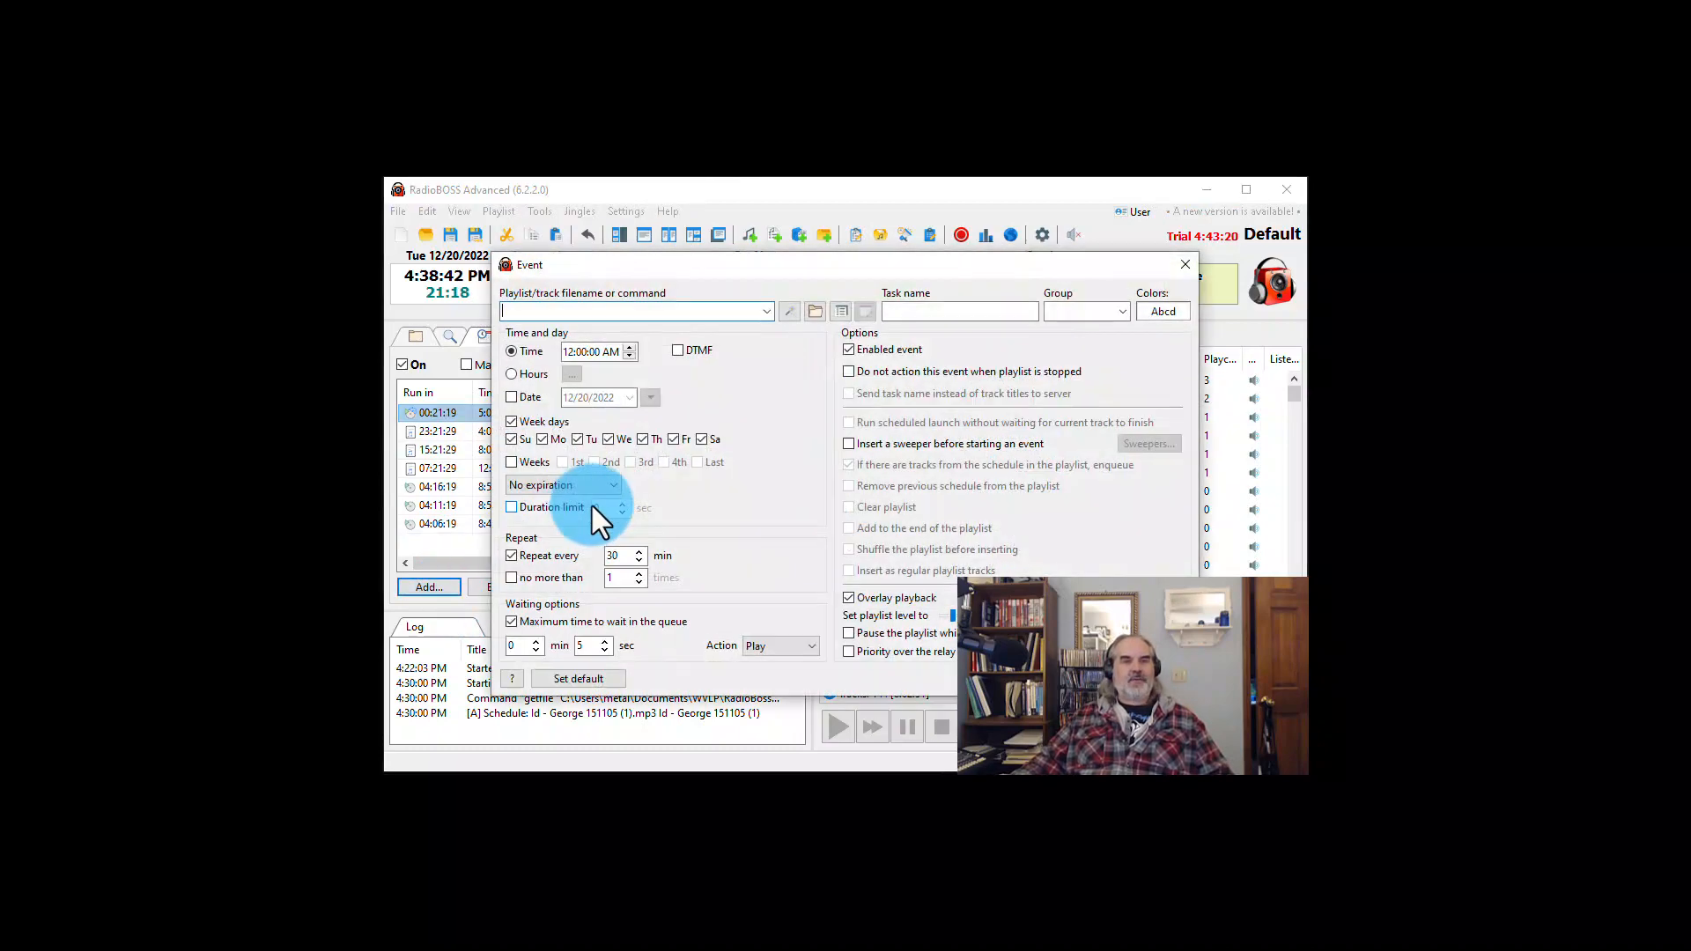
pyautogui.click(789, 312)
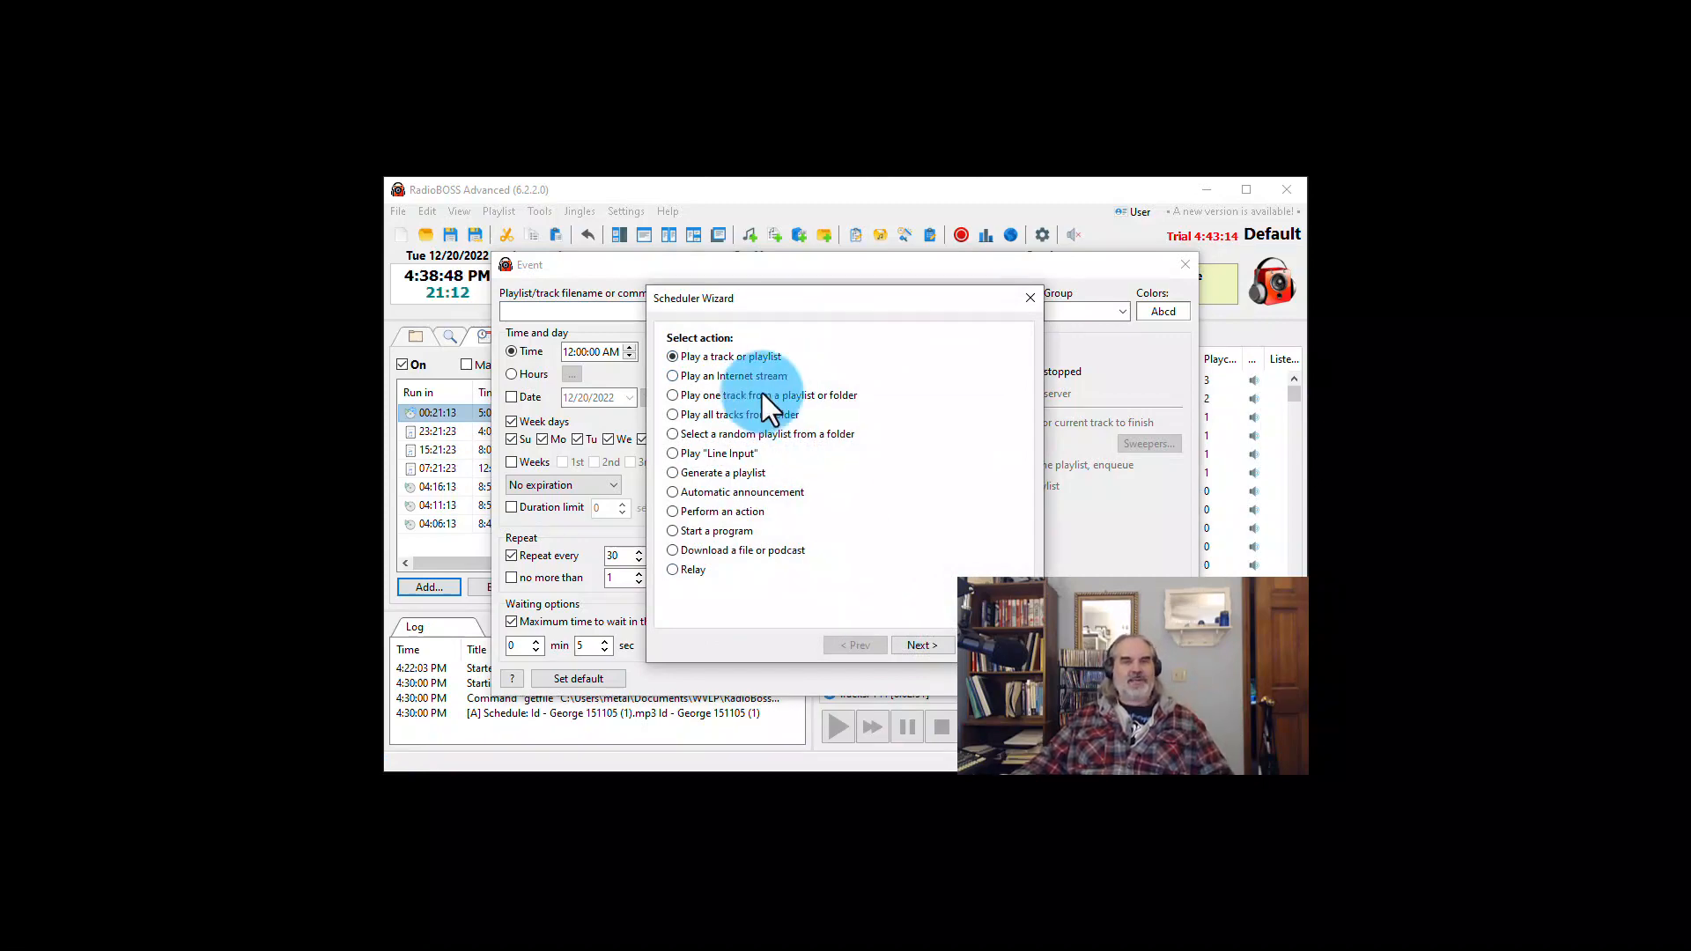
pyautogui.click(932, 642)
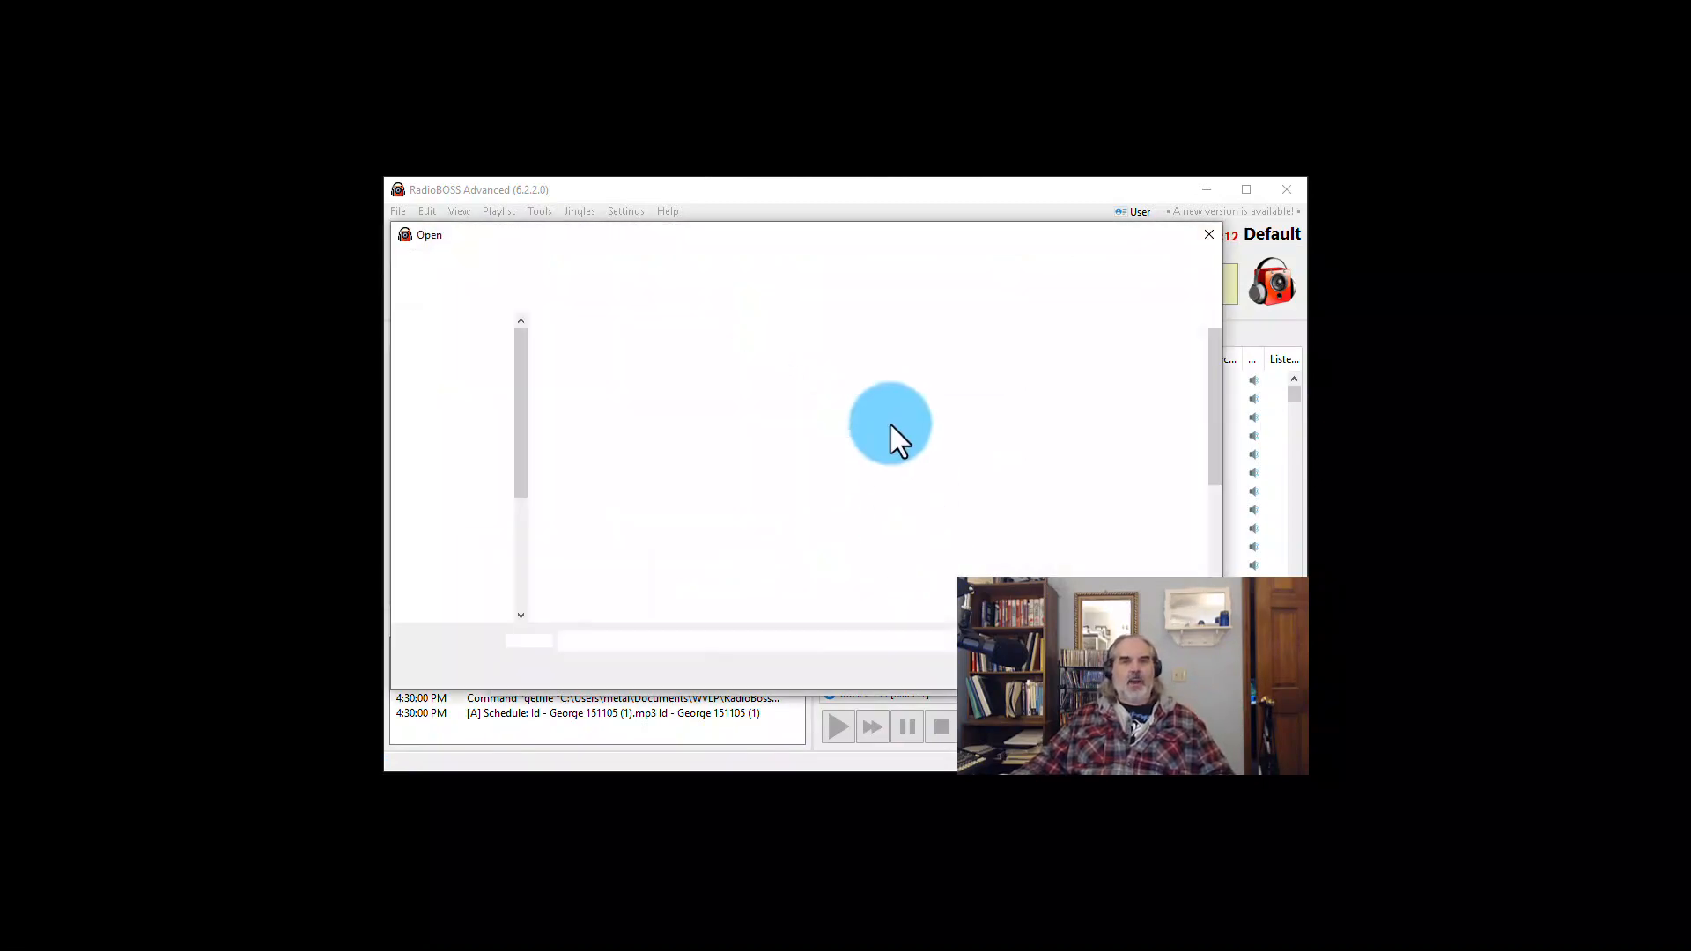
pyautogui.click(702, 267)
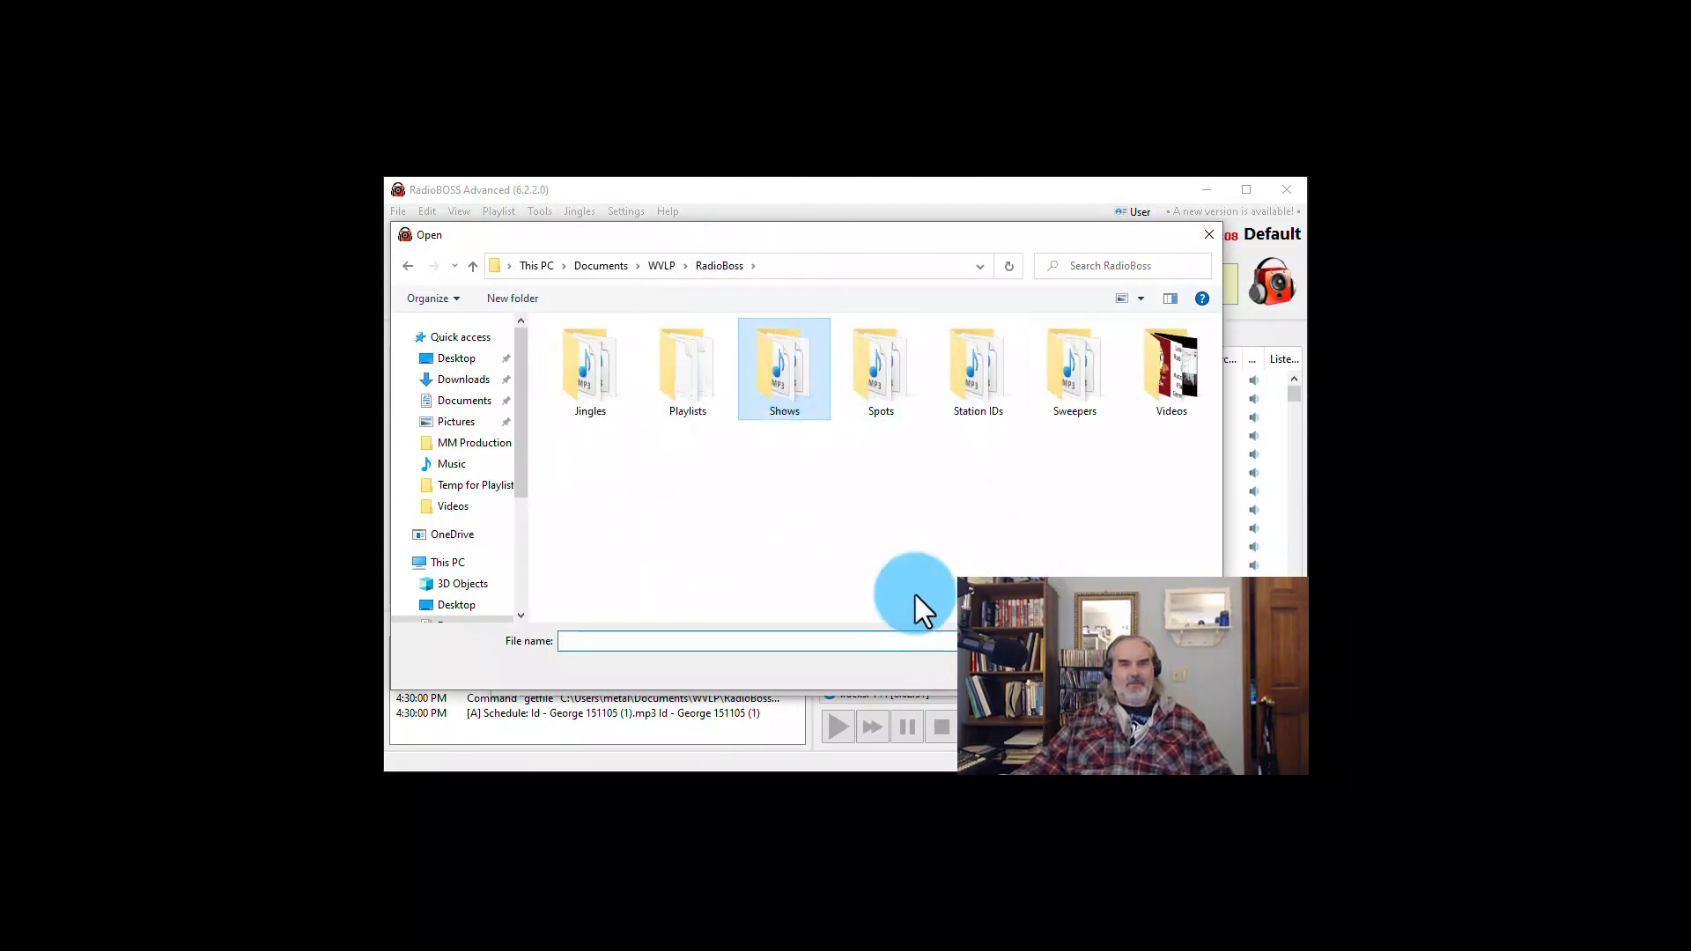
pyautogui.doubleClick(794, 371)
pyautogui.scroll(-1, 655, 426)
pyautogui.scroll(-4, 655, 426)
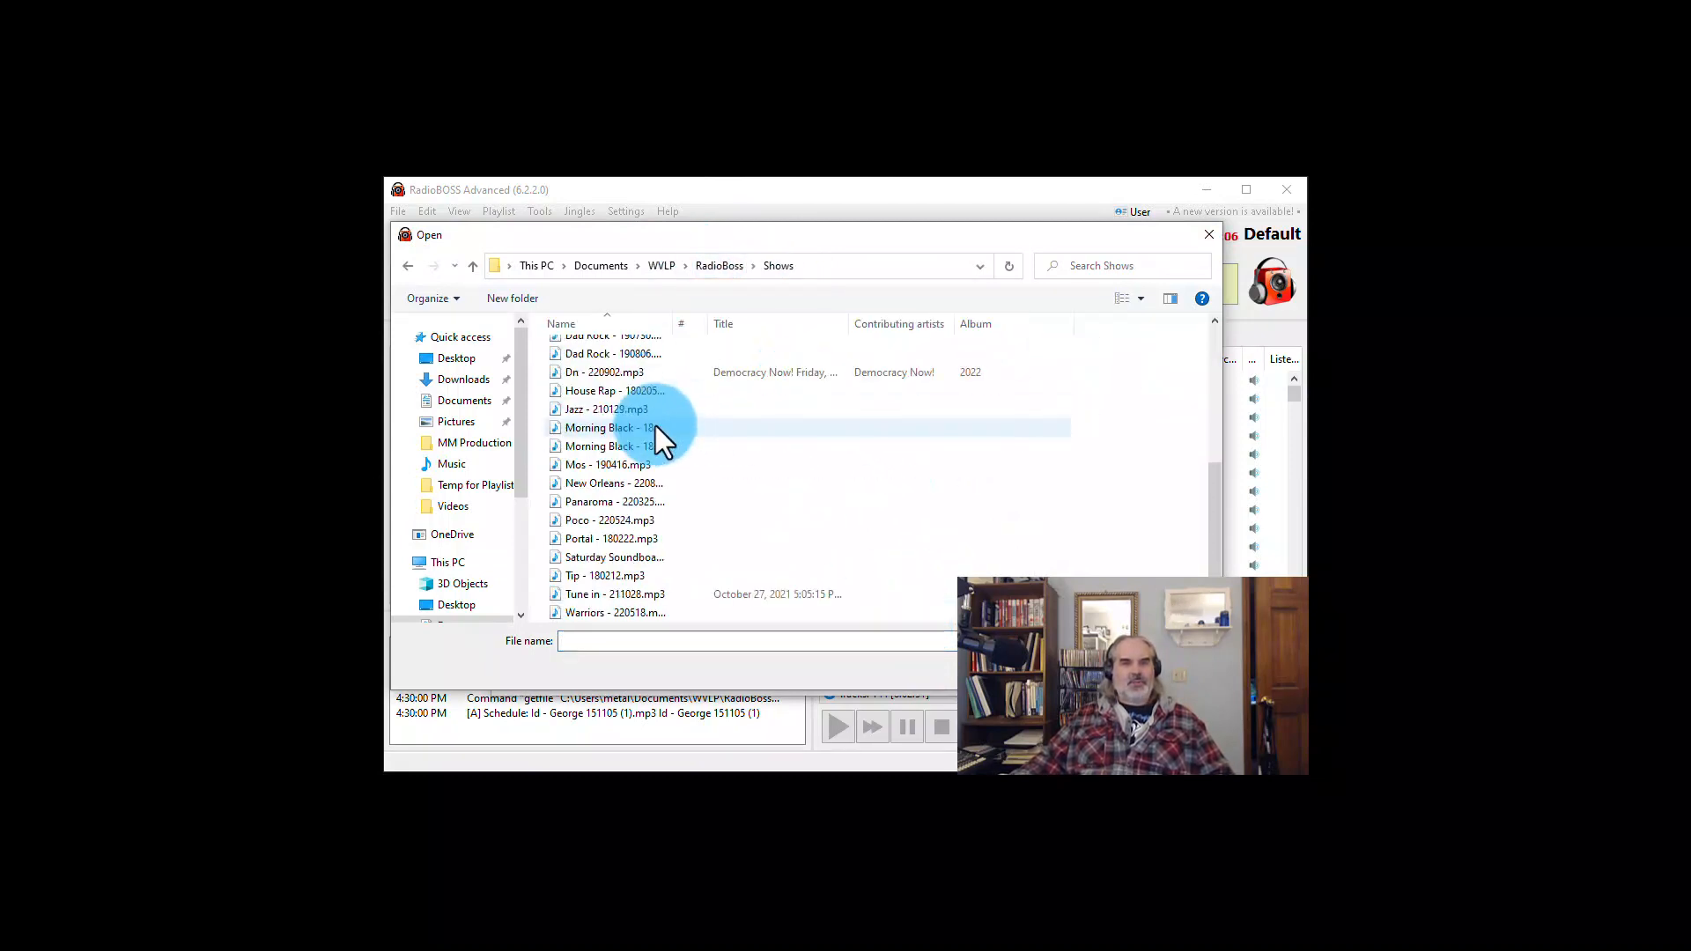
pyautogui.click(595, 413)
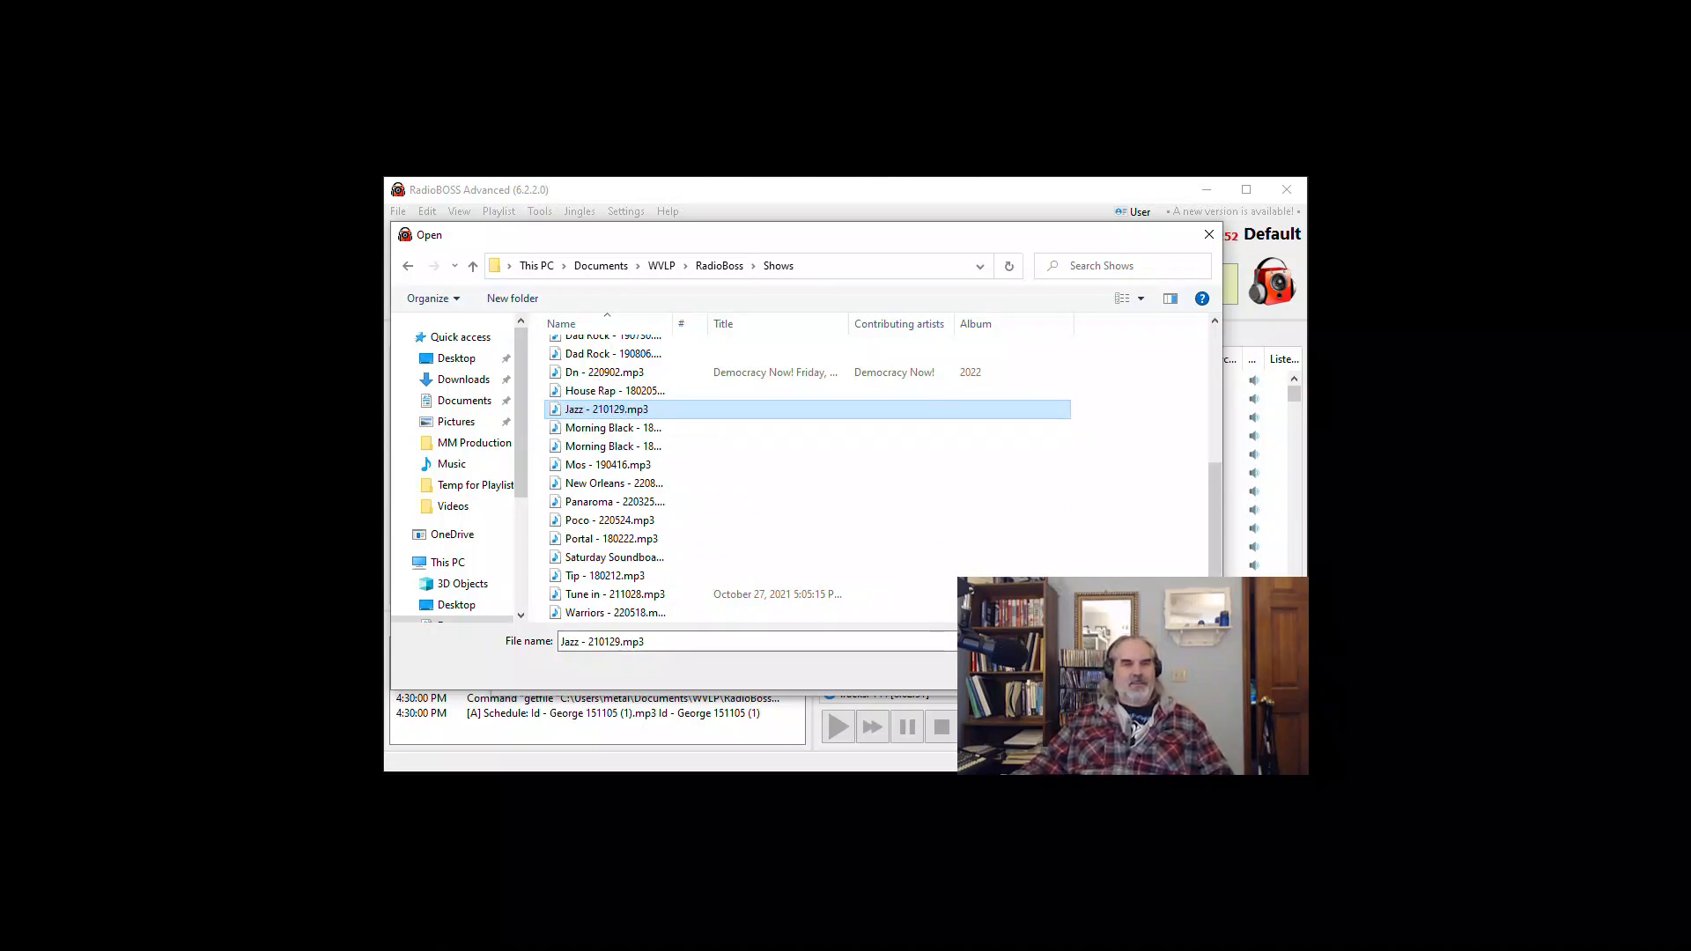
pyautogui.click(1091, 670)
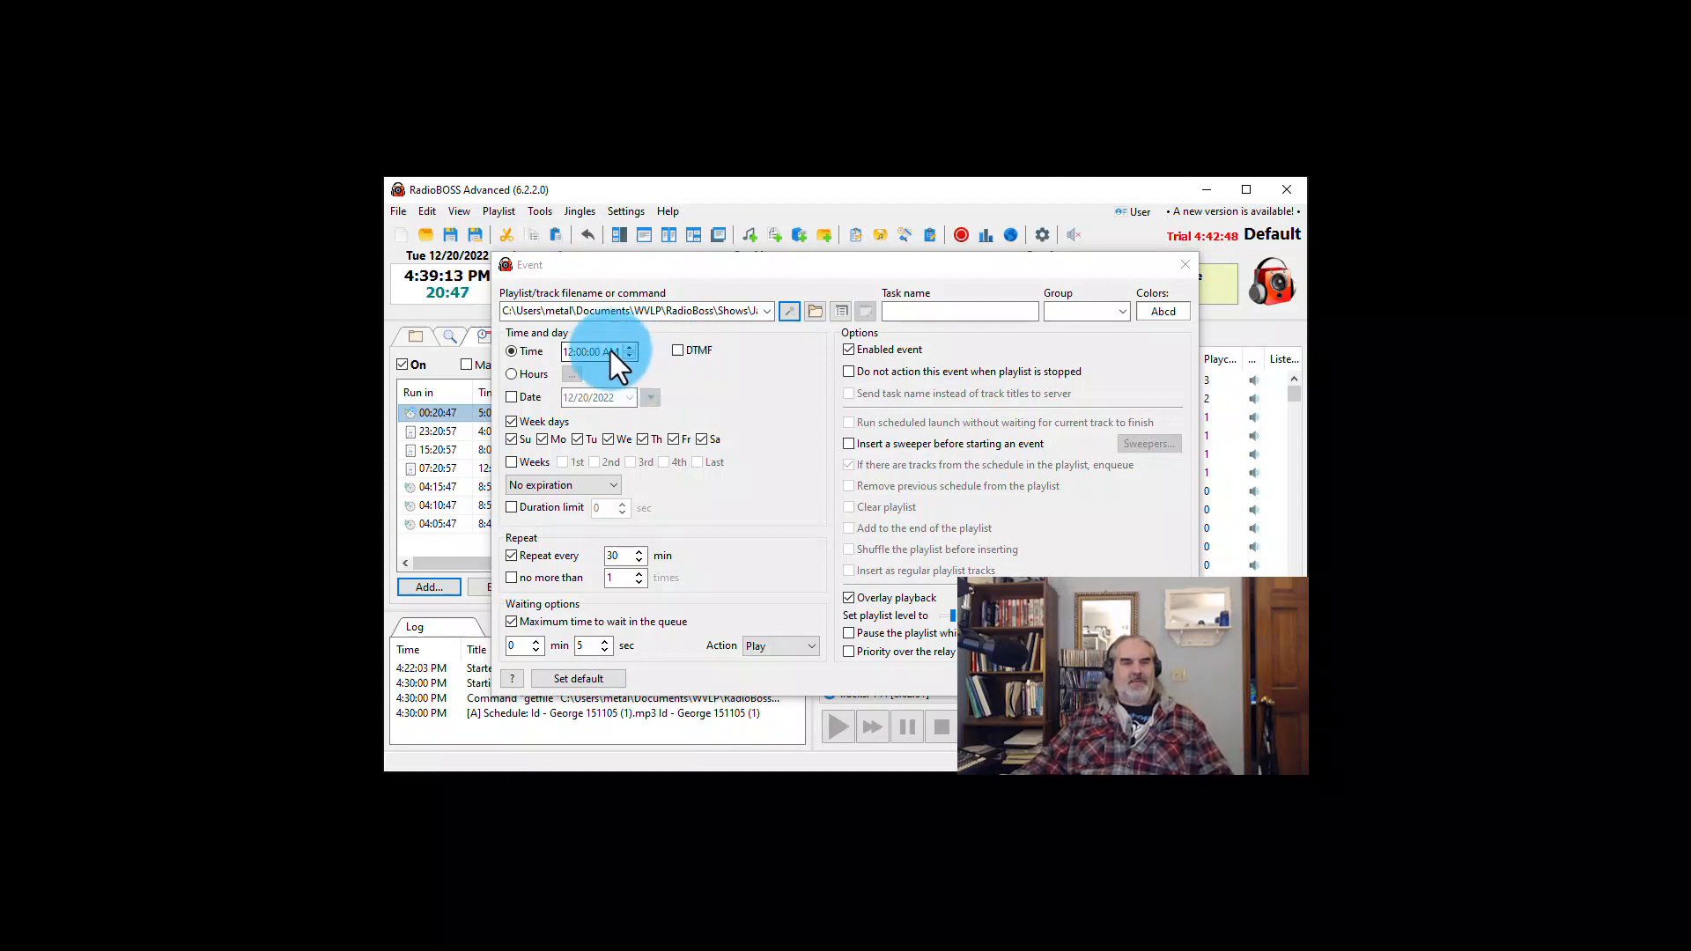
# Set the new event's start time to 8:00:00 PM
pyautogui.click(583, 347)
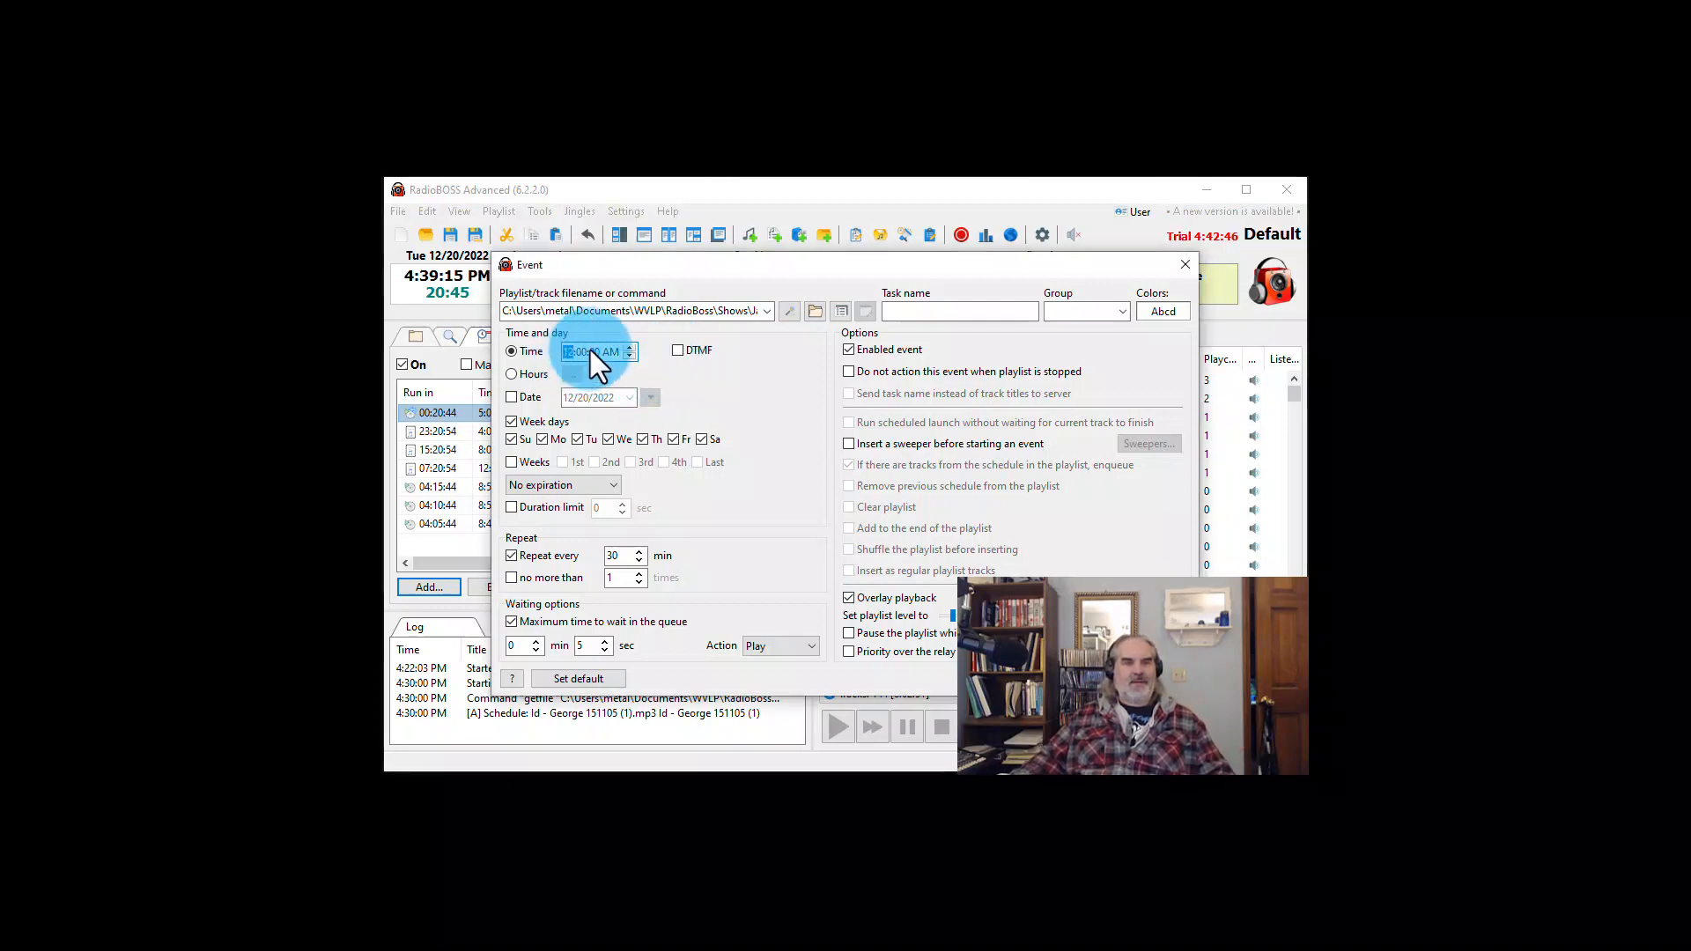
pyautogui.write('8')
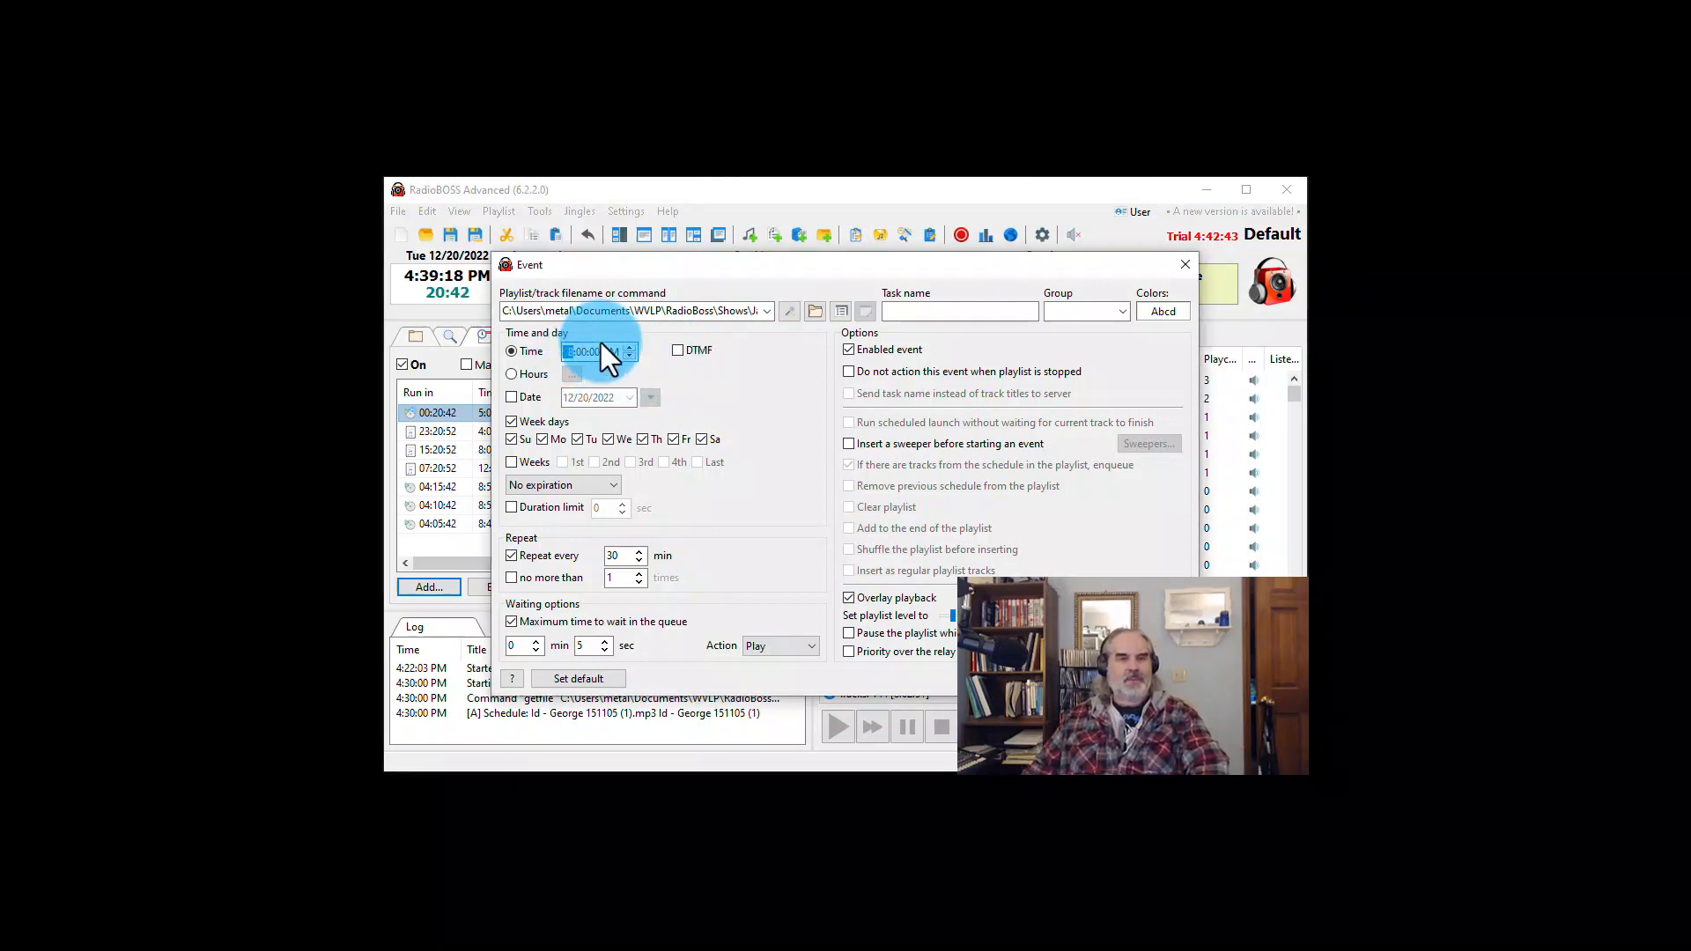
pyautogui.write('p')
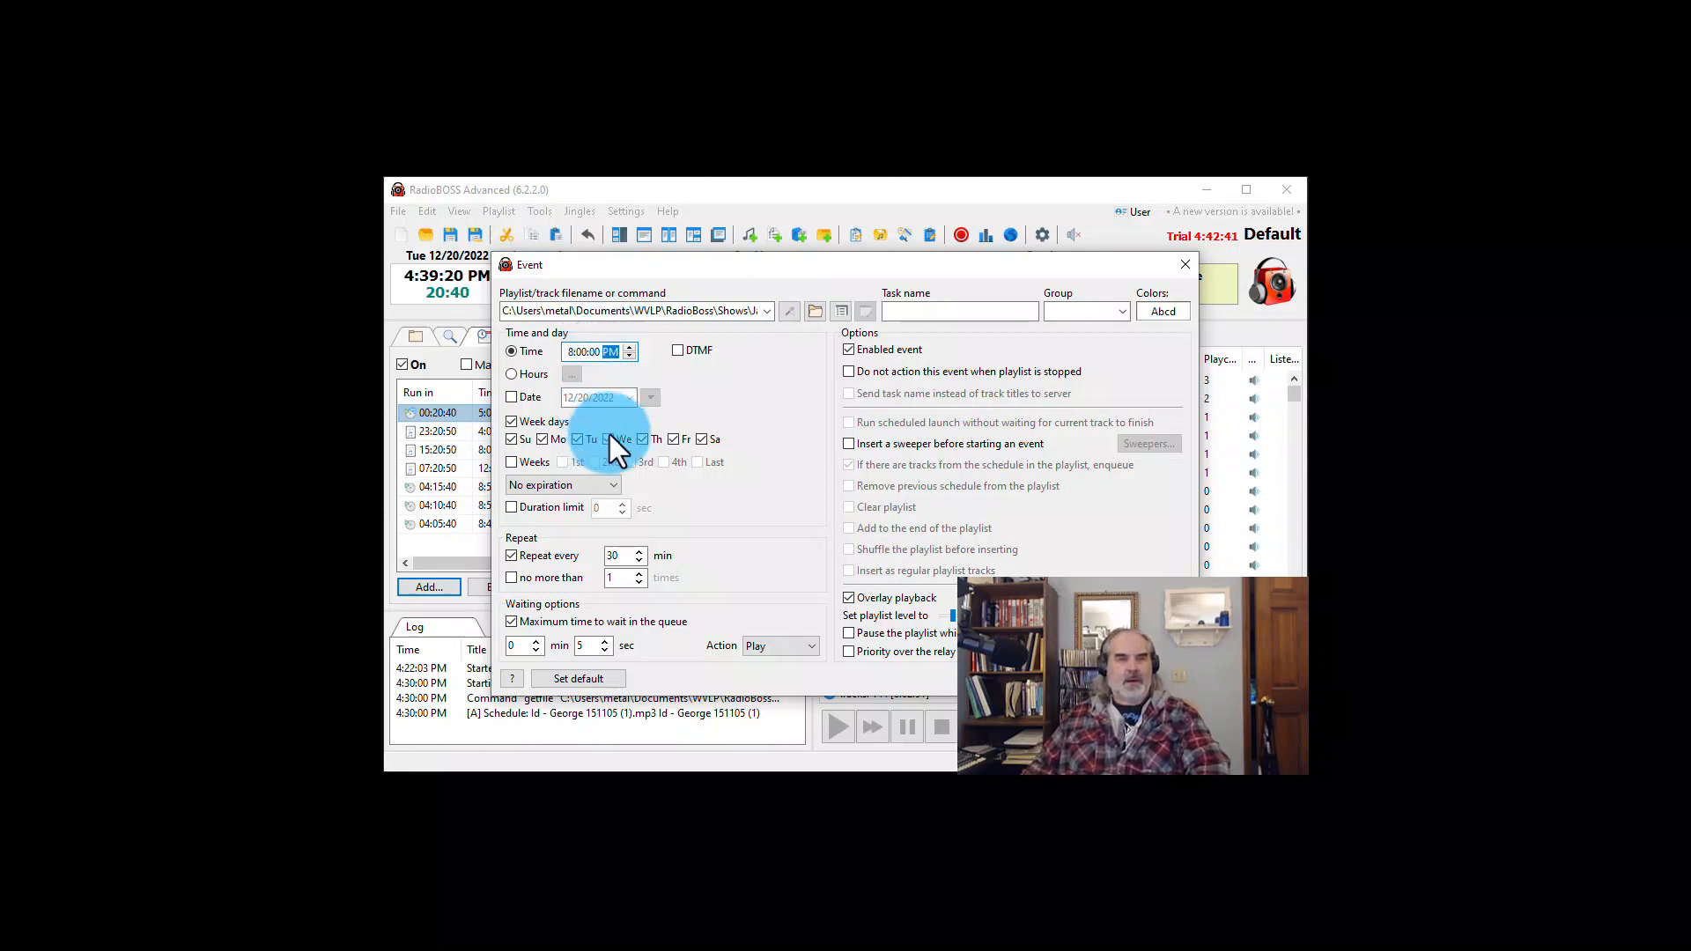
# Limit the new event to Wednesdays and set the seconds of its start time to 10
pyautogui.click(577, 439)
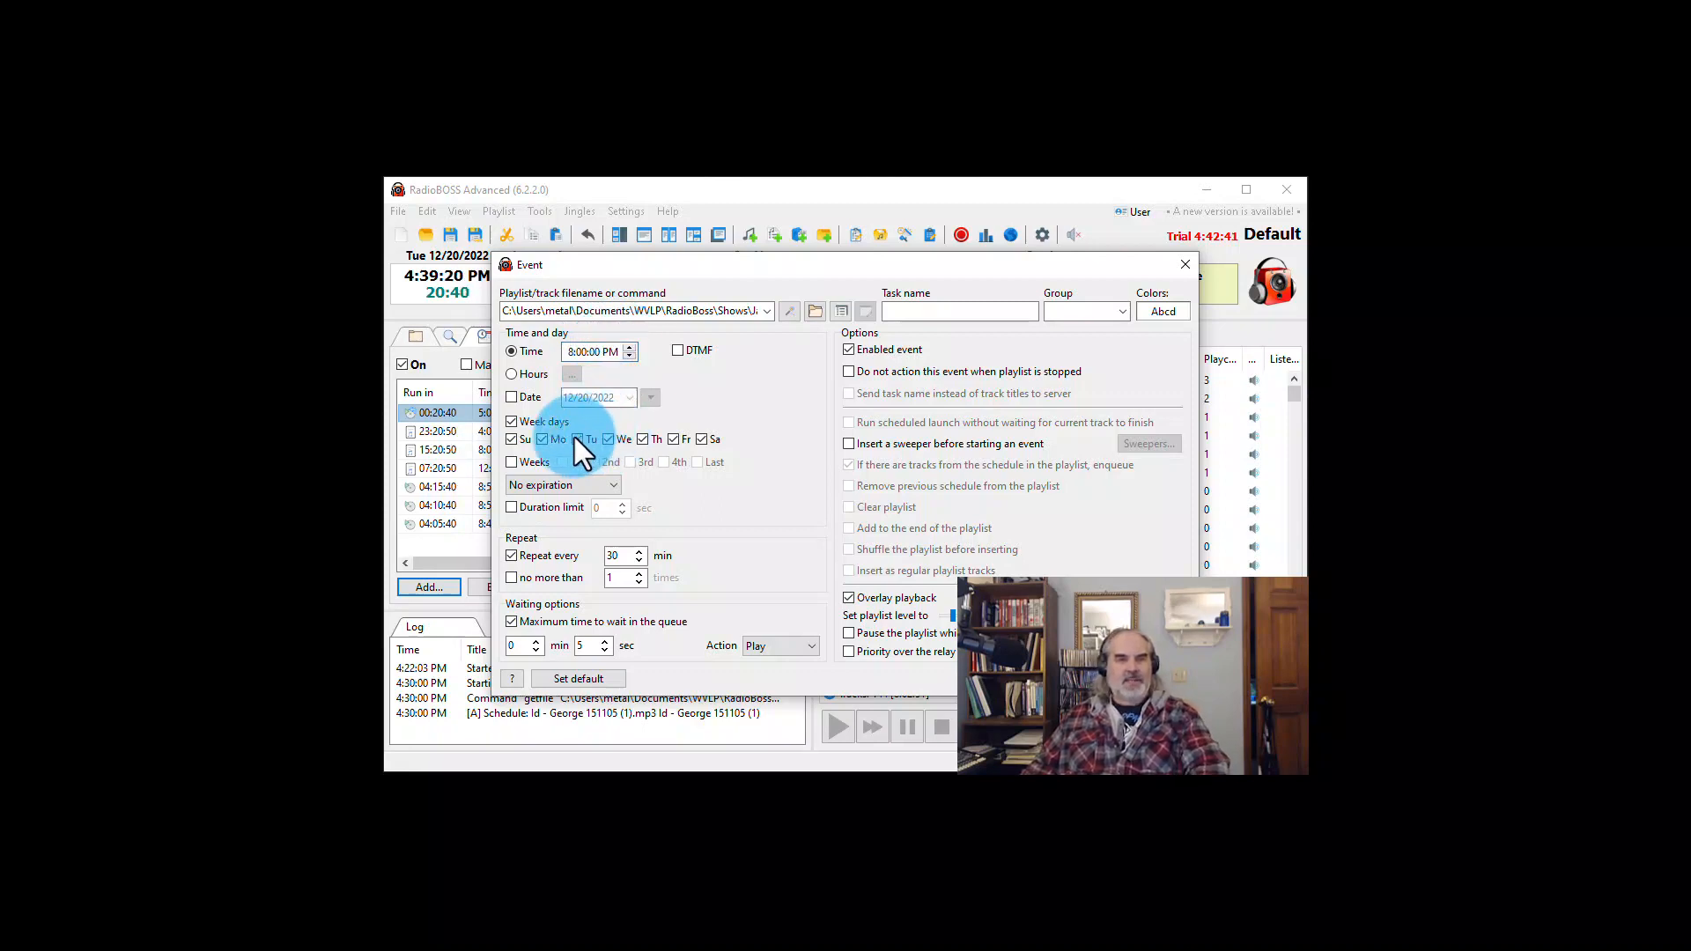
pyautogui.click(510, 422)
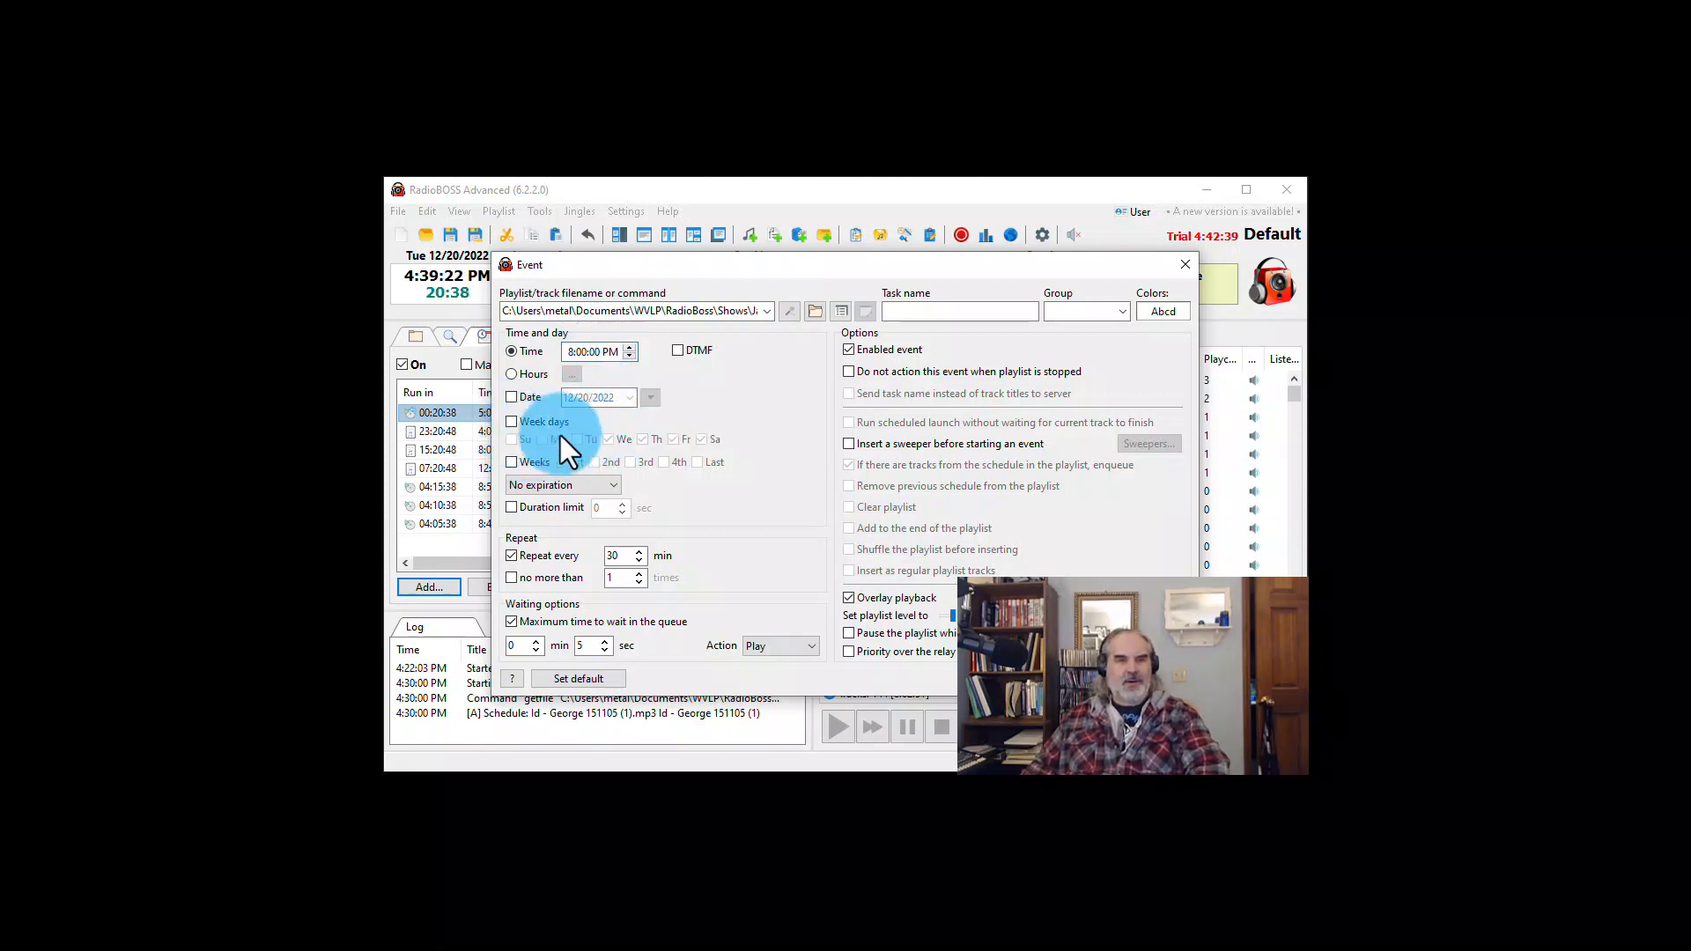
pyautogui.click(511, 422)
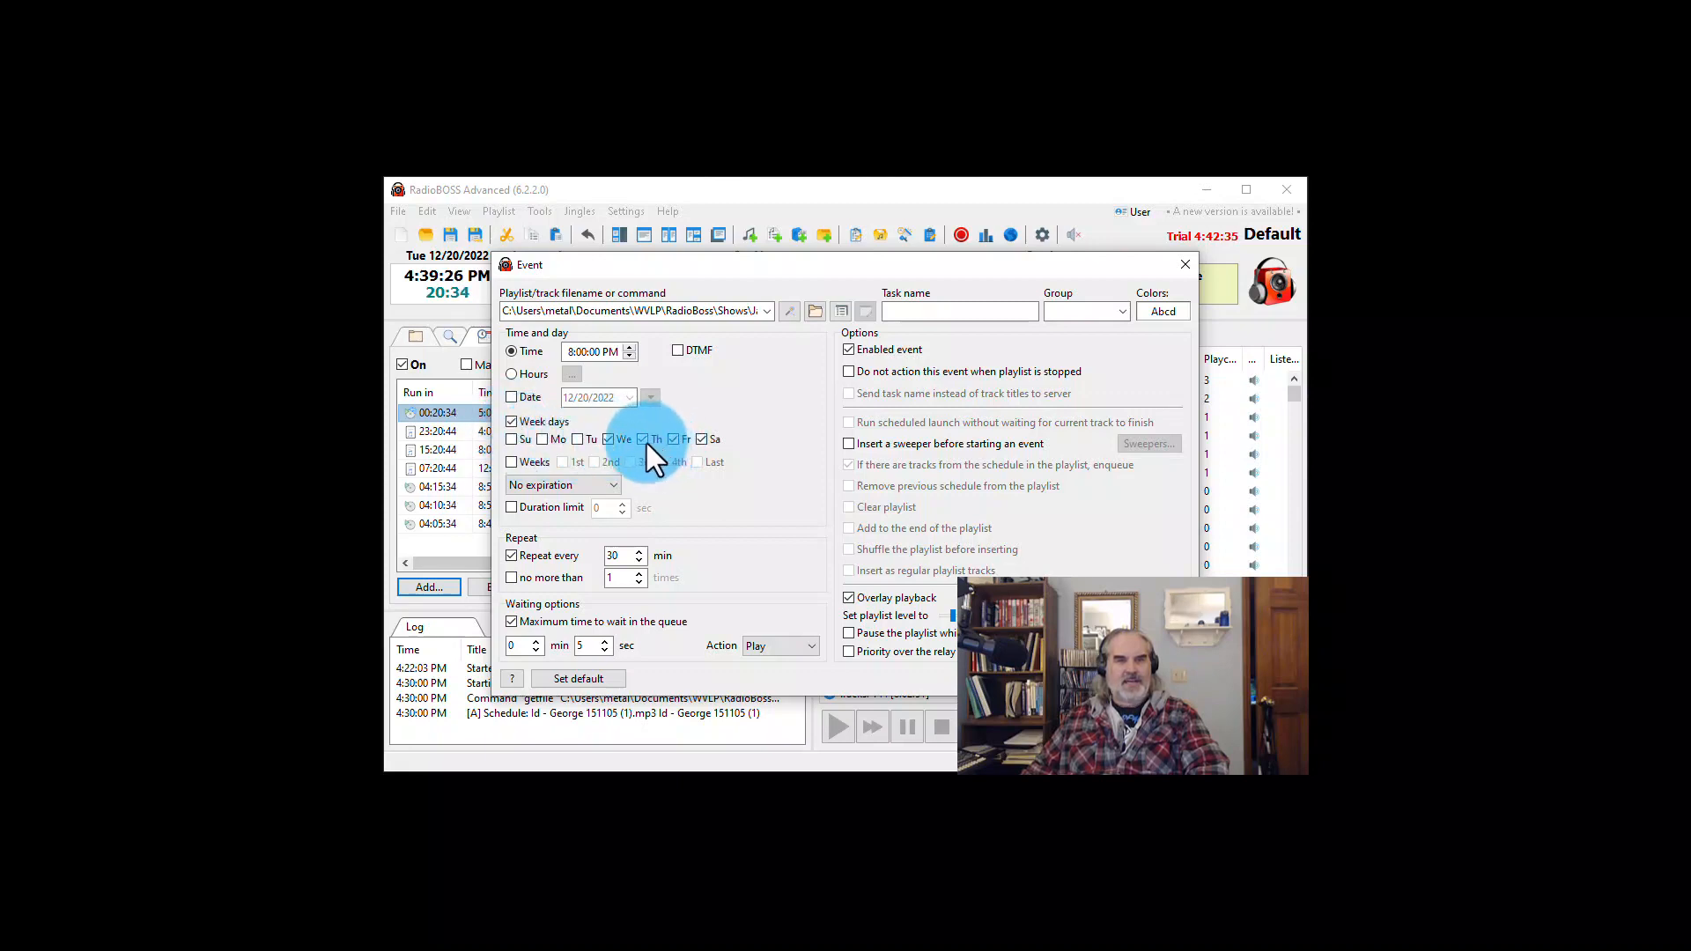
pyautogui.click(673, 438)
pyautogui.click(701, 440)
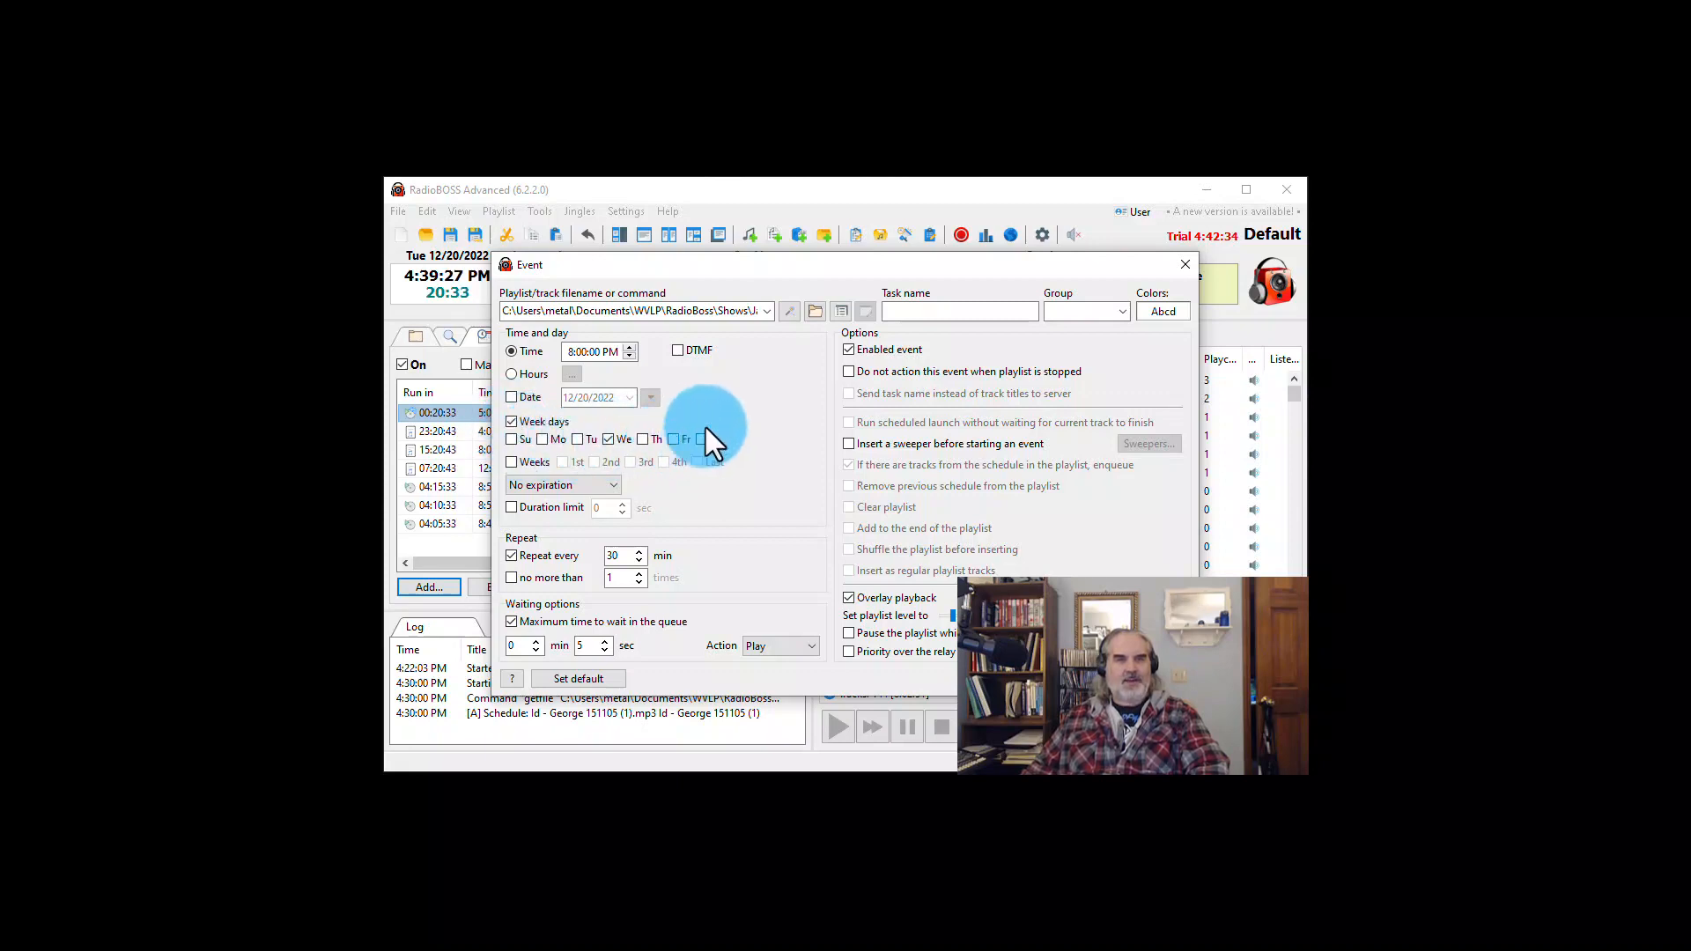
pyautogui.click(599, 352)
pyautogui.write('10')
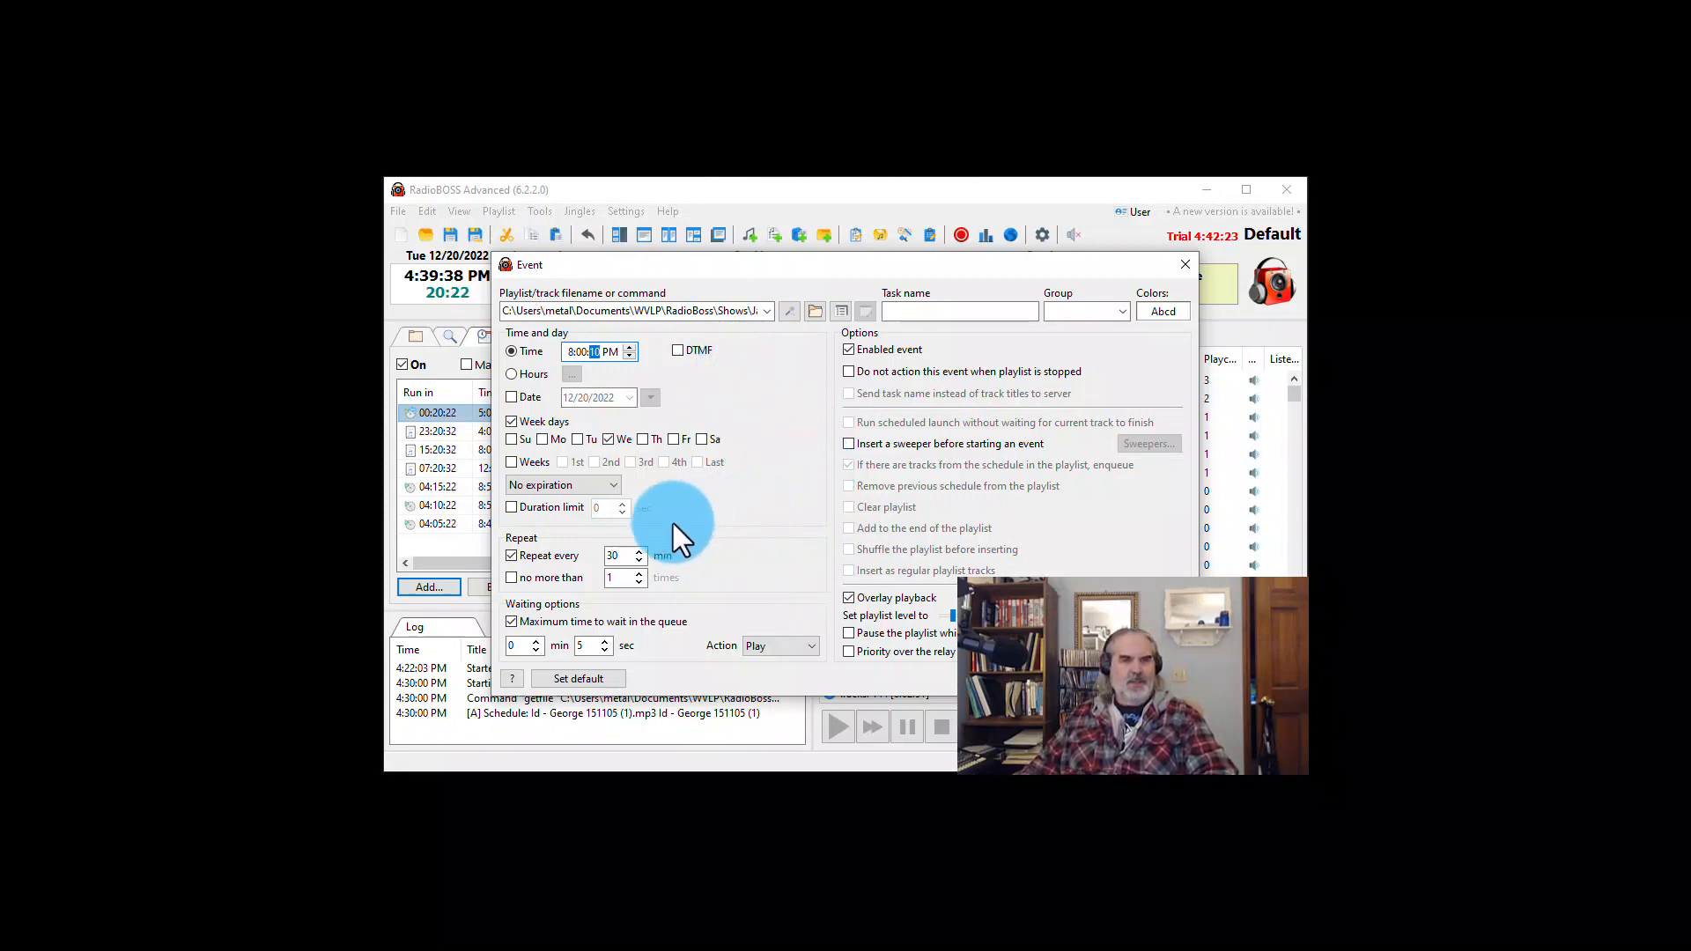
# Turn off repetition for the new event, set its maximum queue wait to 3 seconds, and close it without saving
pyautogui.click(512, 556)
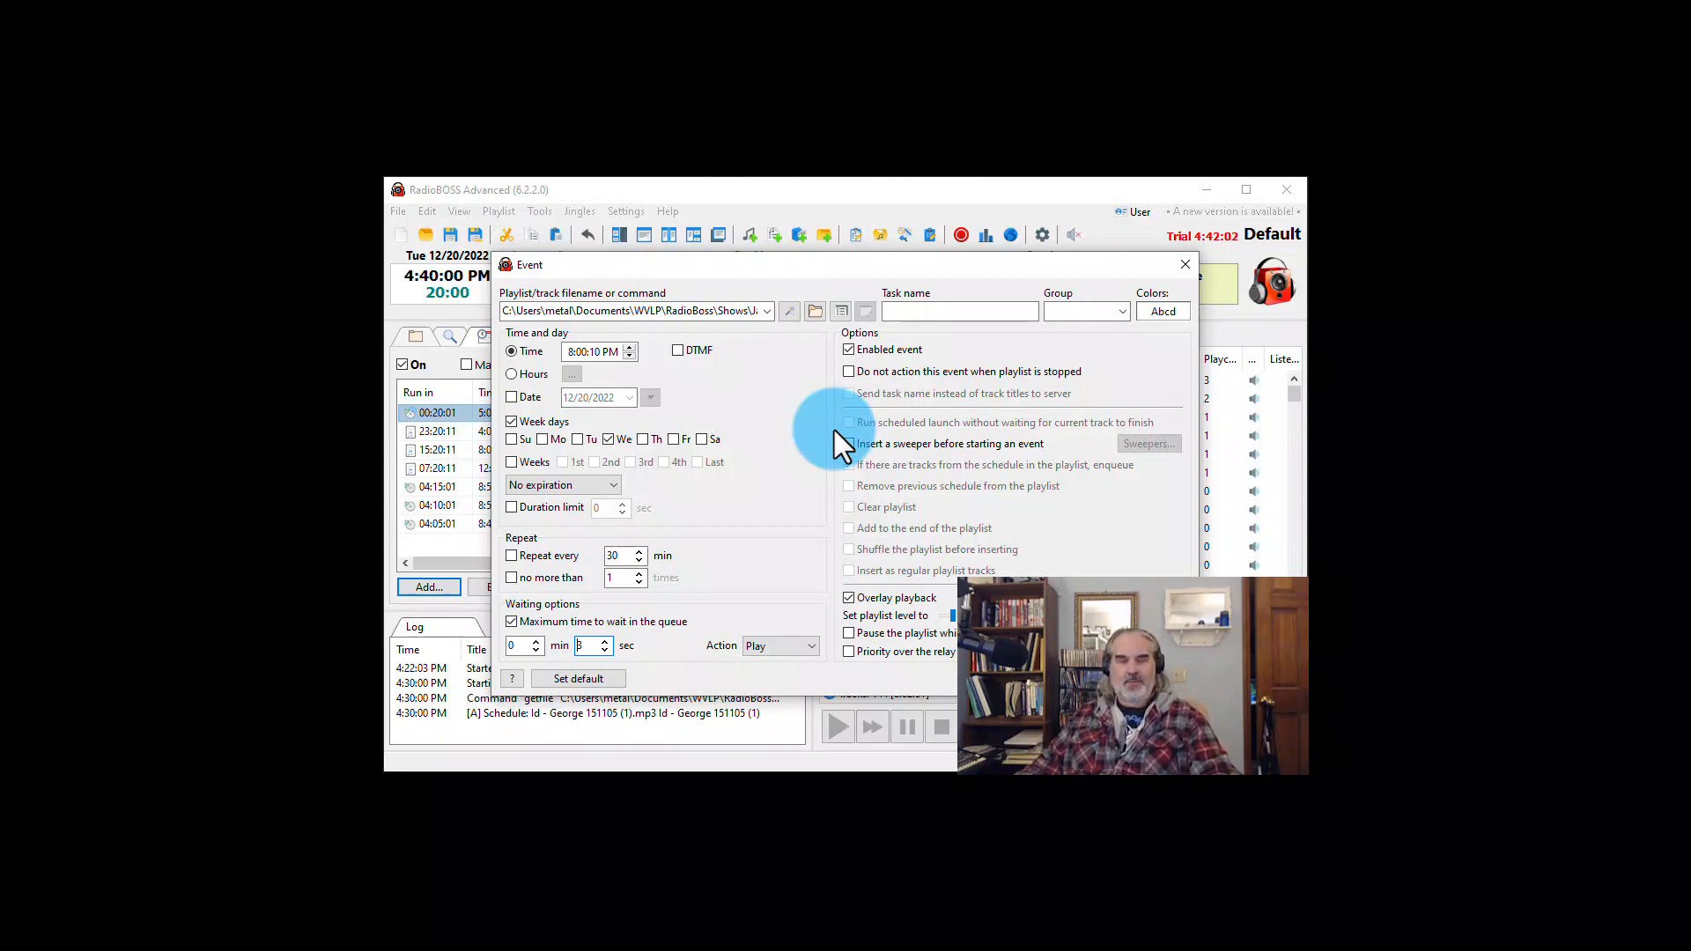
pyautogui.click(848, 599)
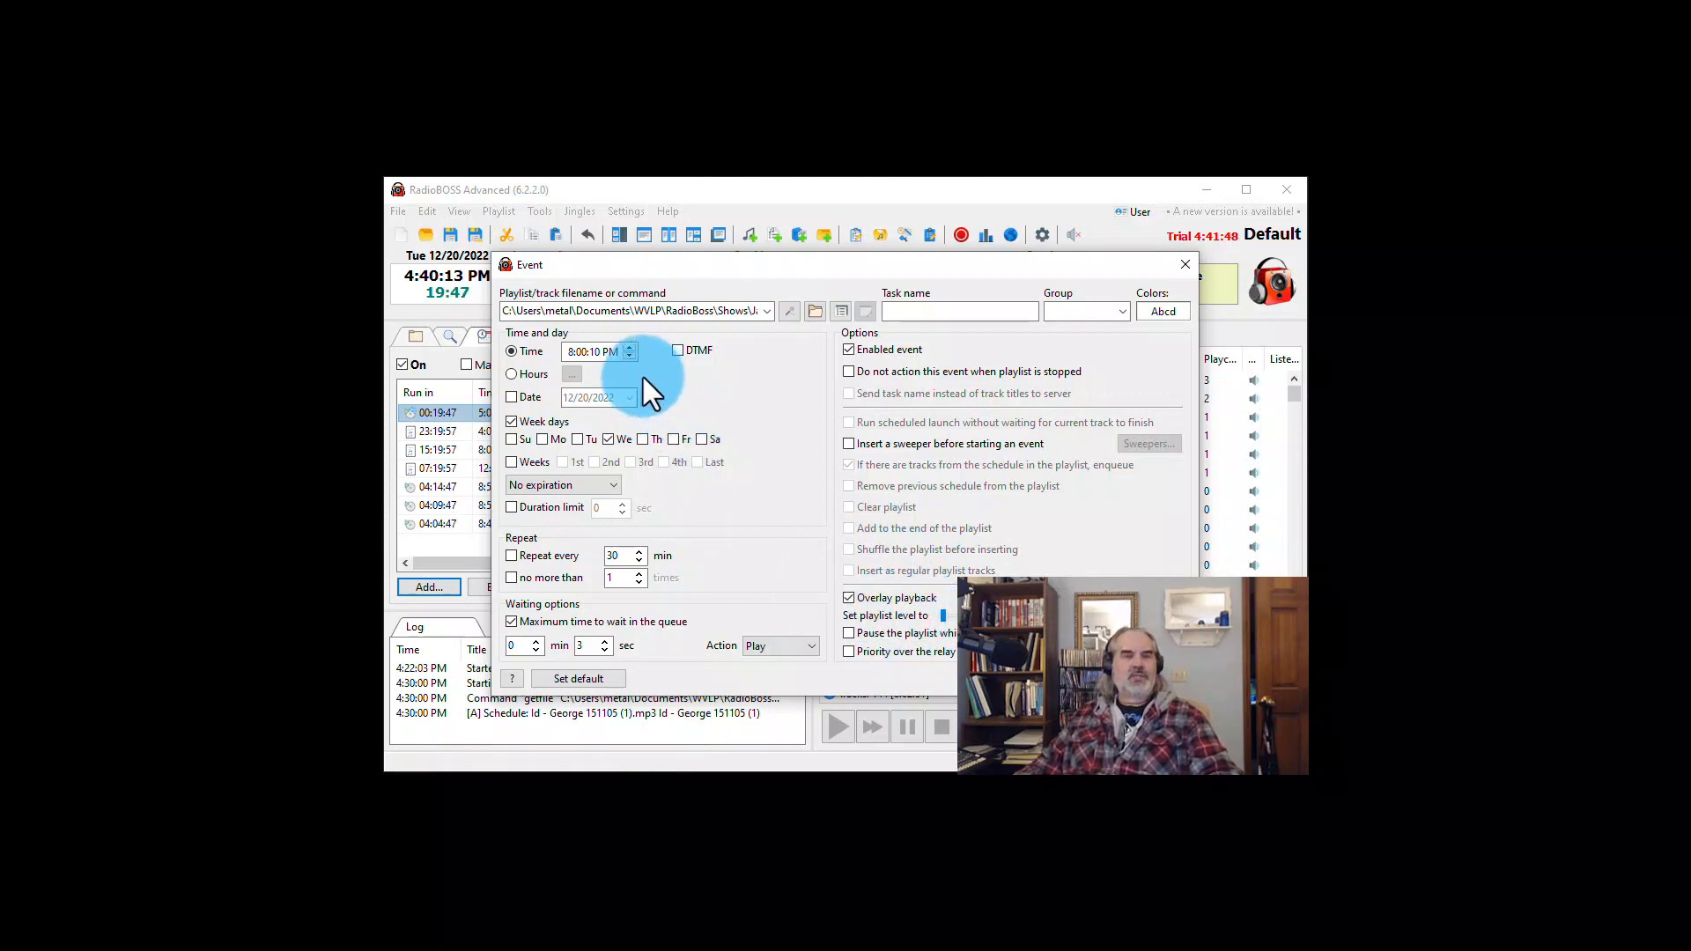
pyautogui.click(600, 356)
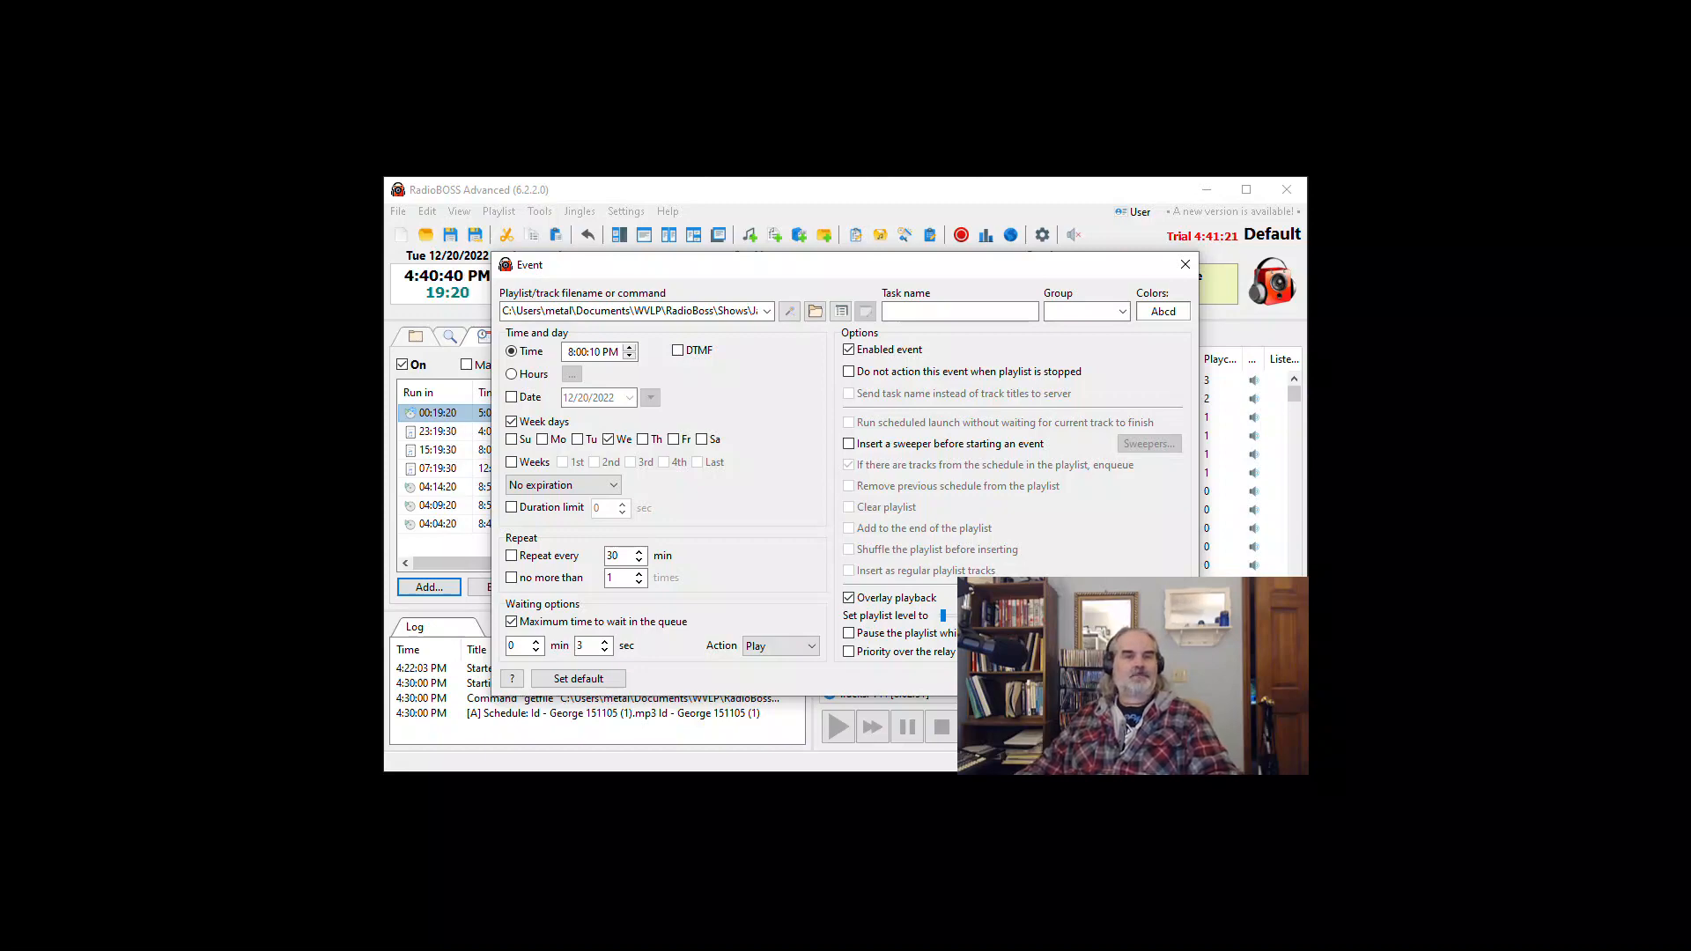
pyautogui.click(1151, 678)
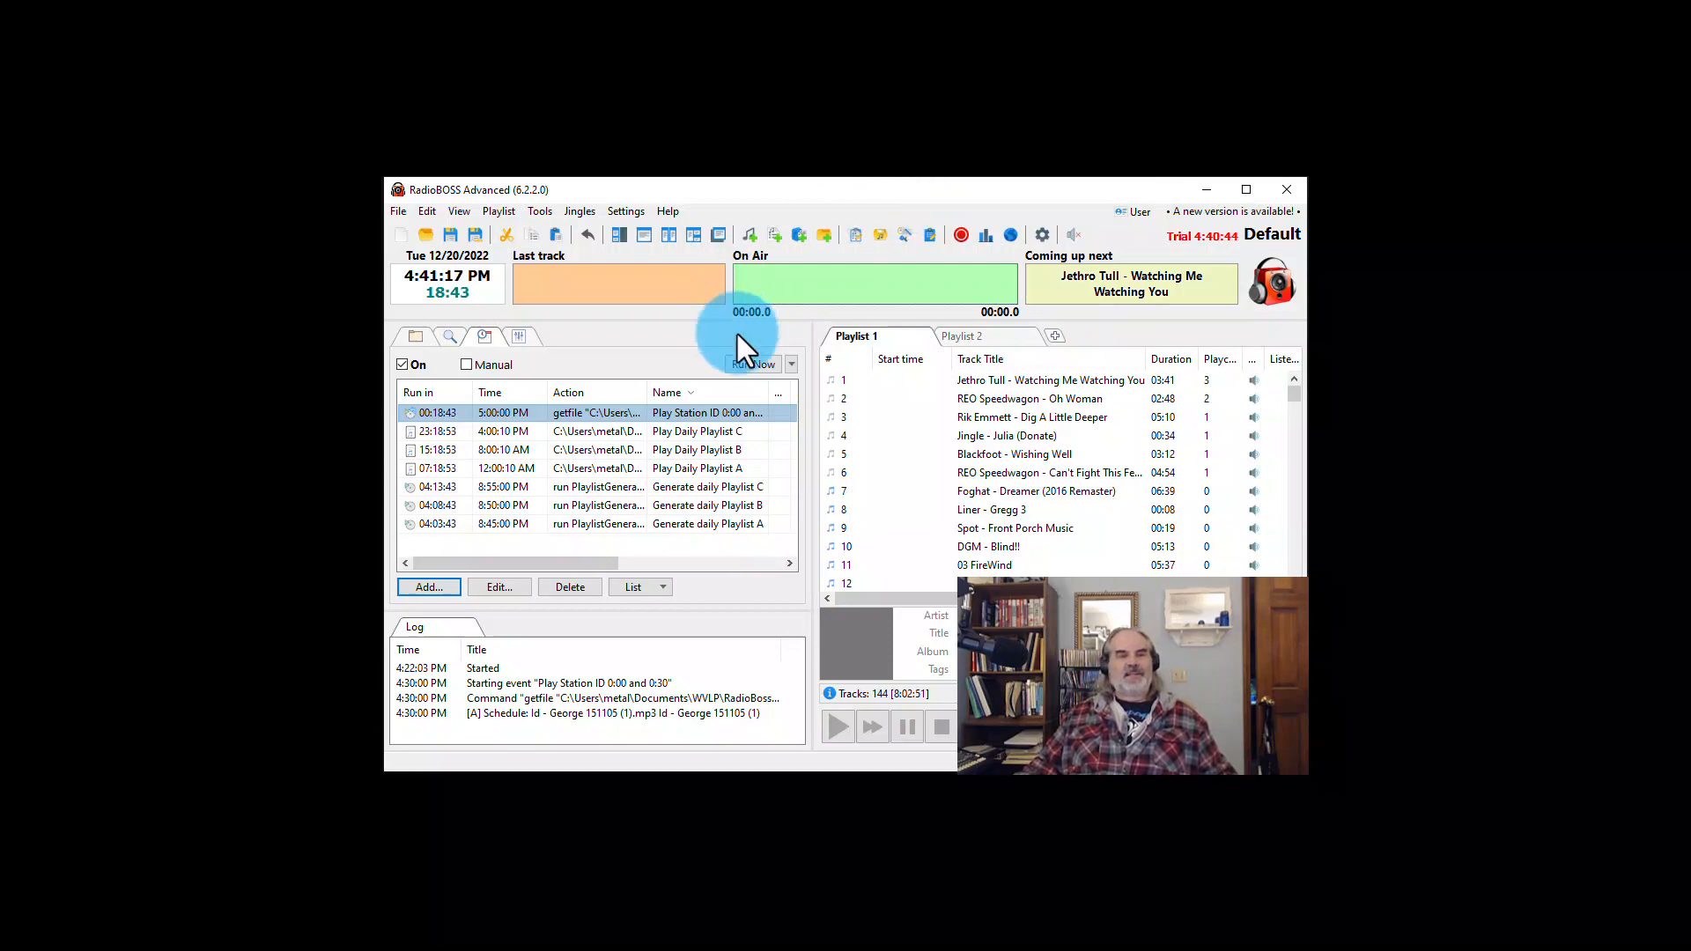
# Start another new event and view its empty Event Actions list for multiple actions, then cancel the list
pyautogui.click(432, 573)
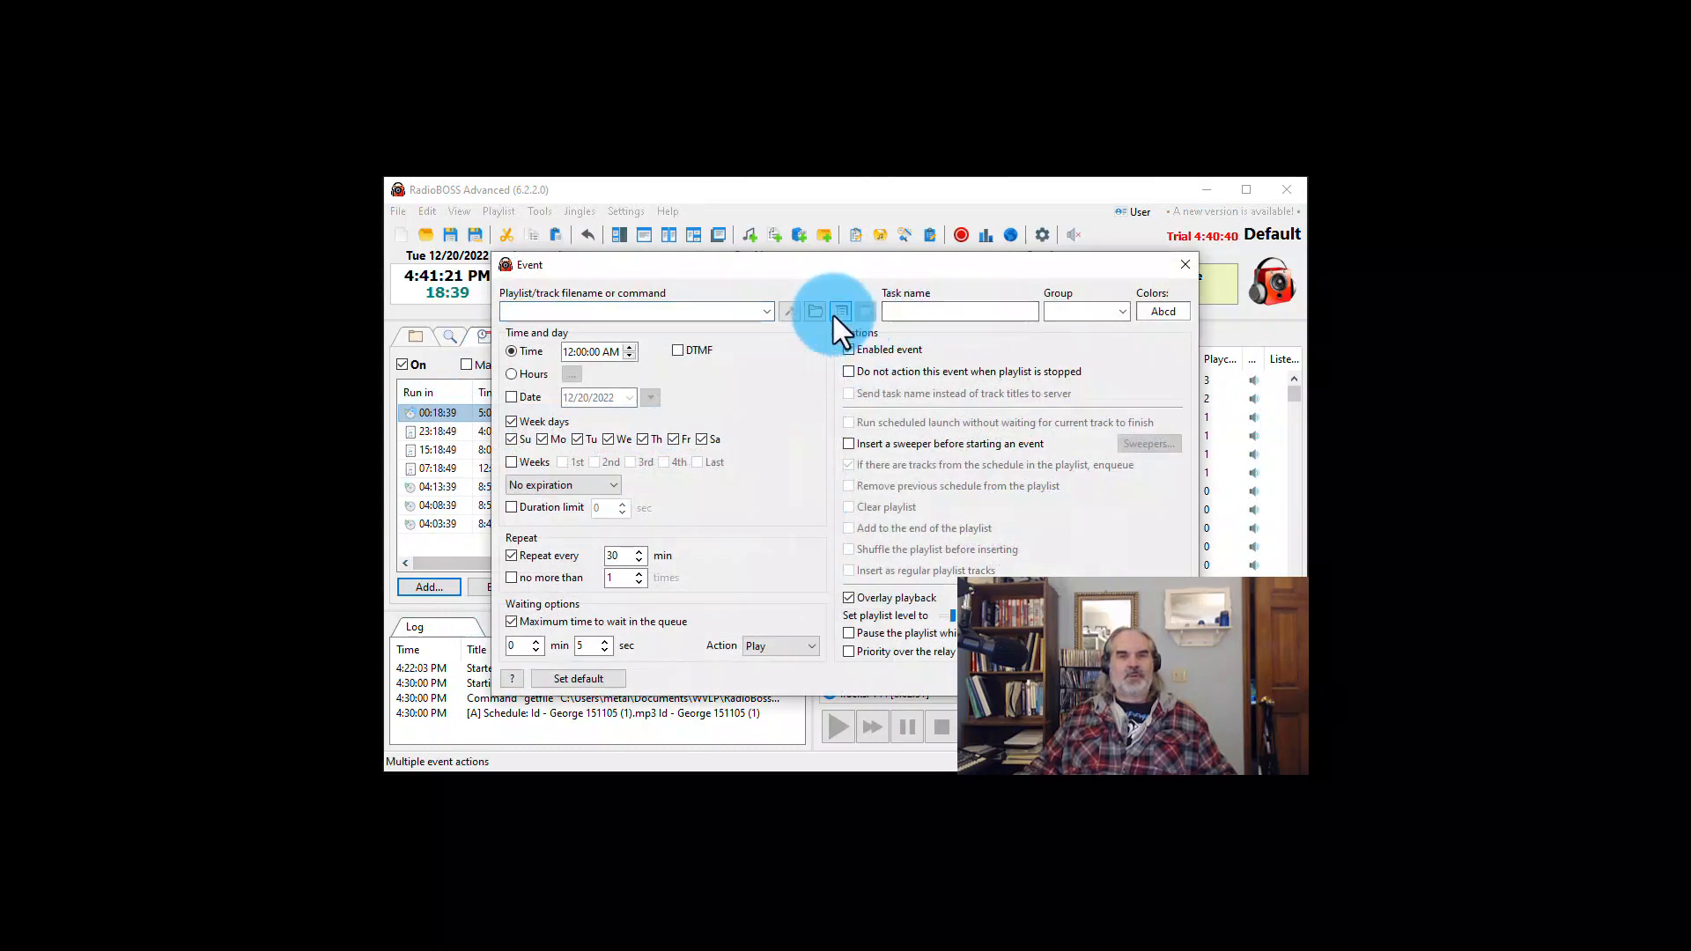
pyautogui.click(841, 313)
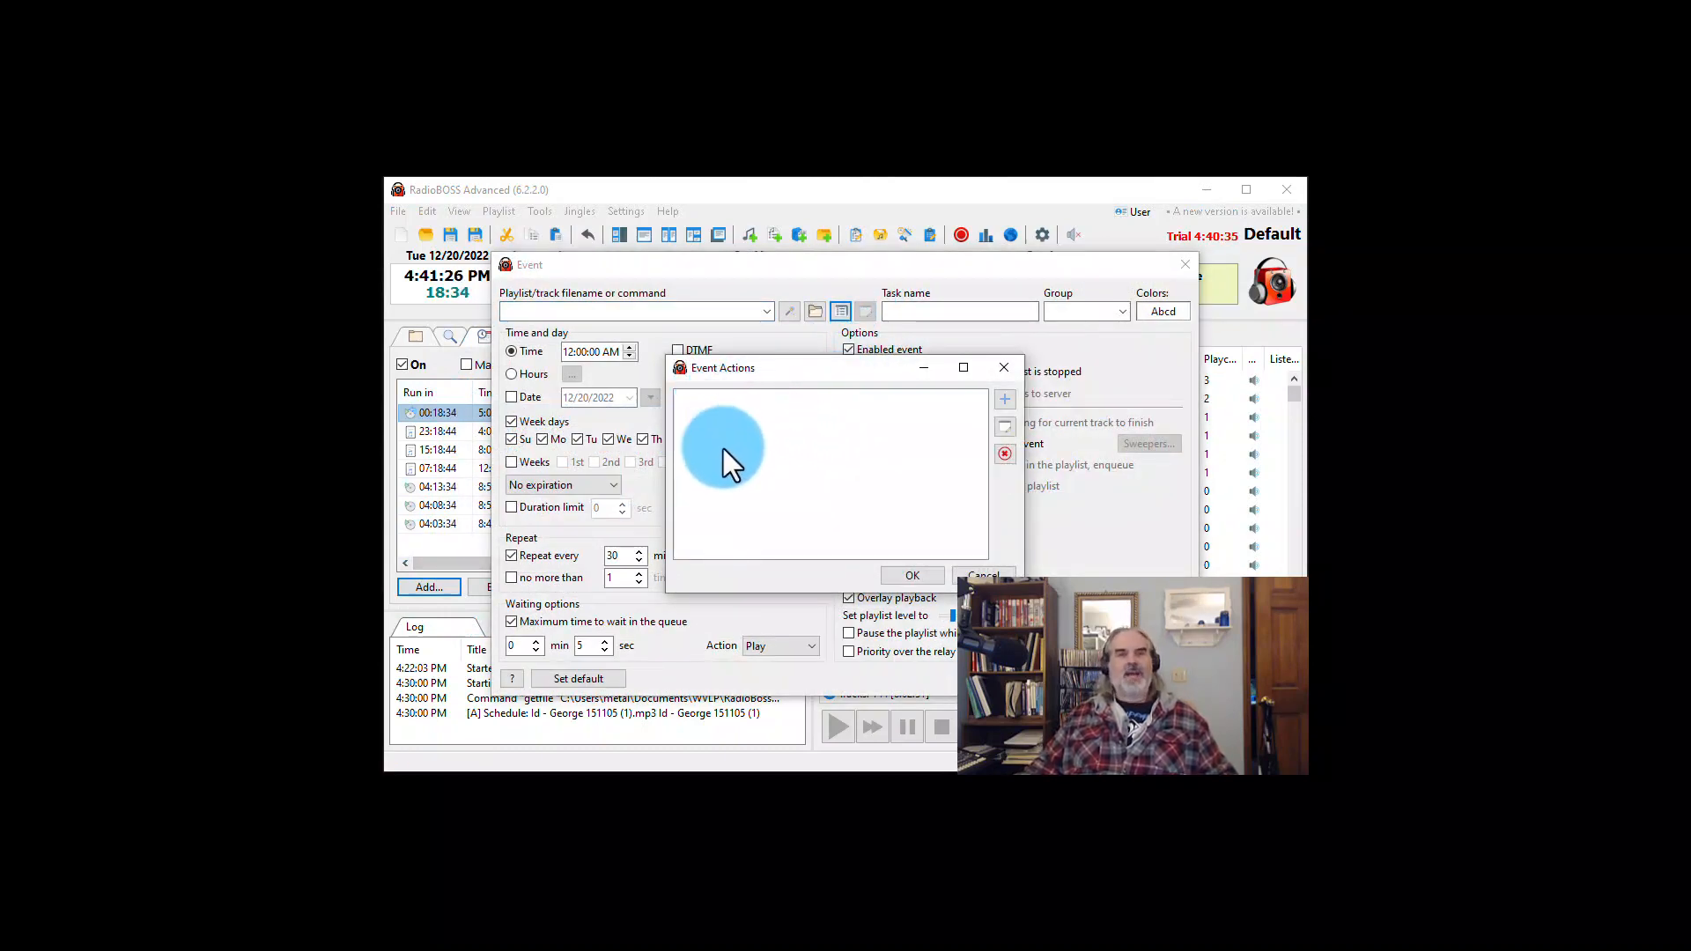
pyautogui.click(984, 575)
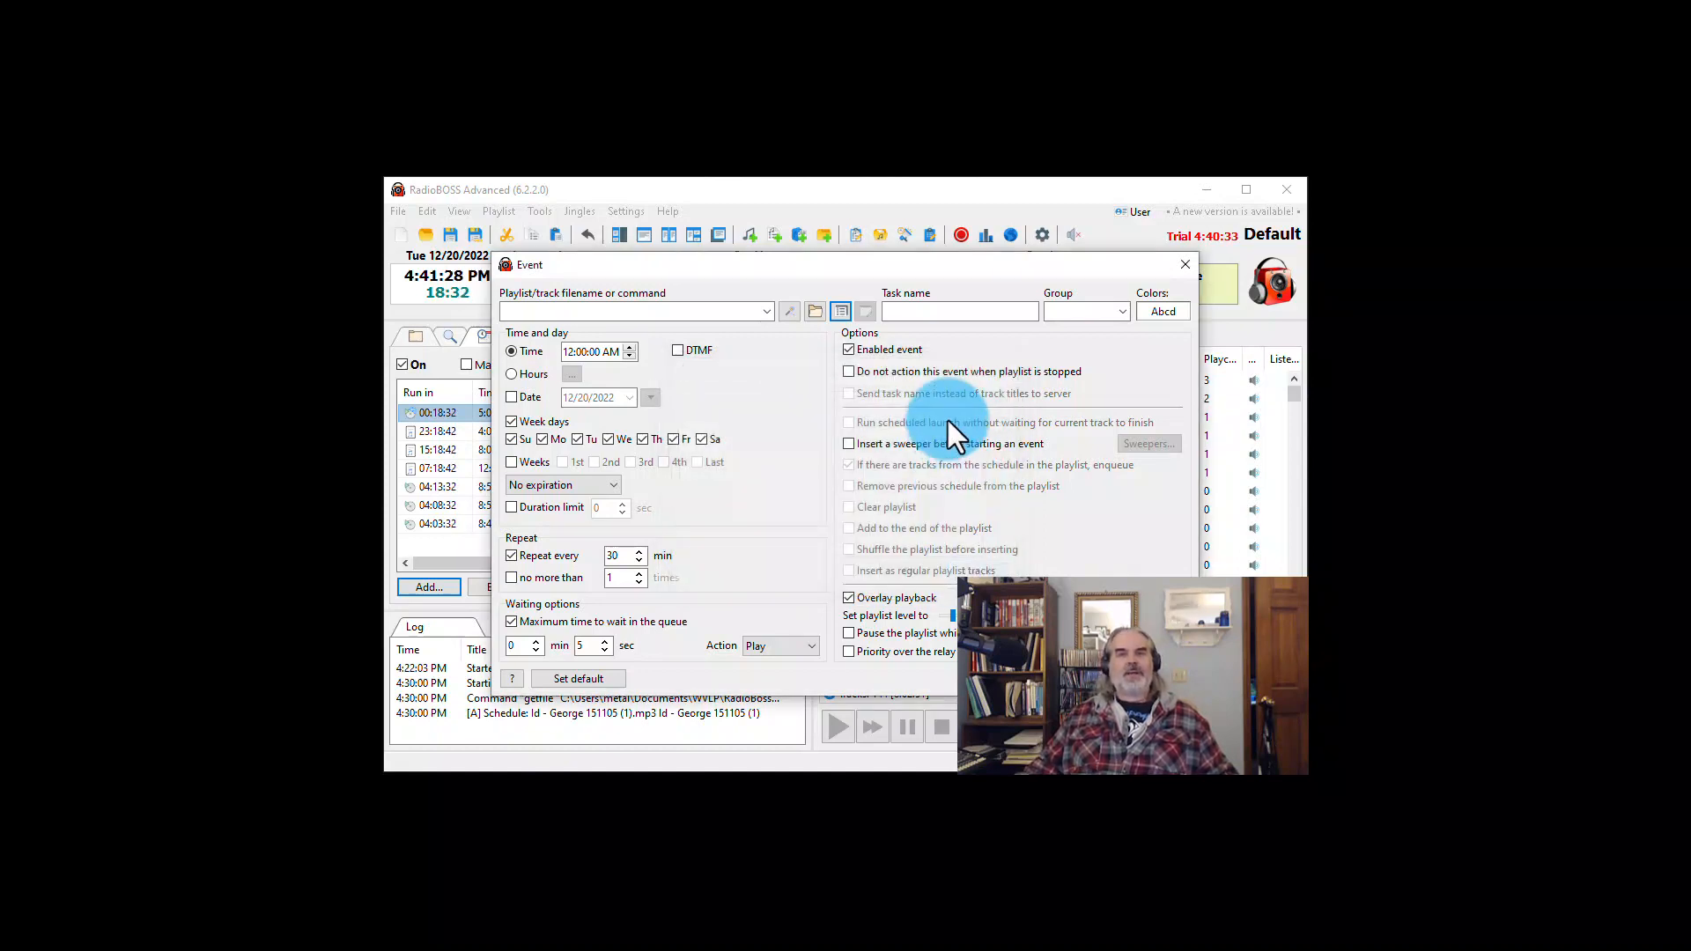